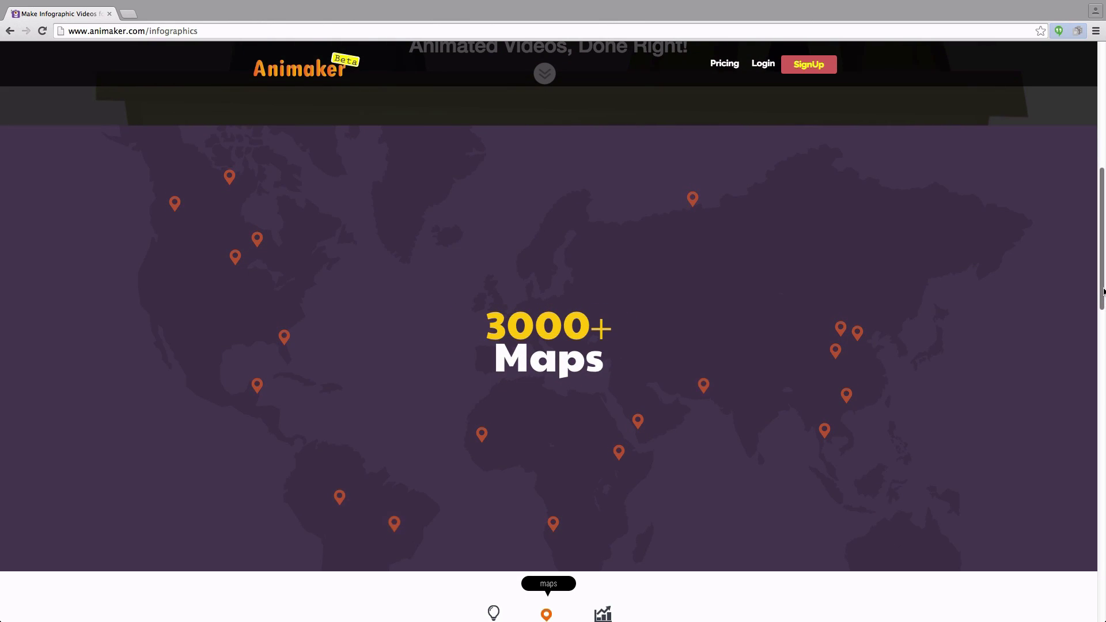
{"action": "left_click_drag", "start_coordinate": [1103, 291], "coordinate": [1102, 617]}
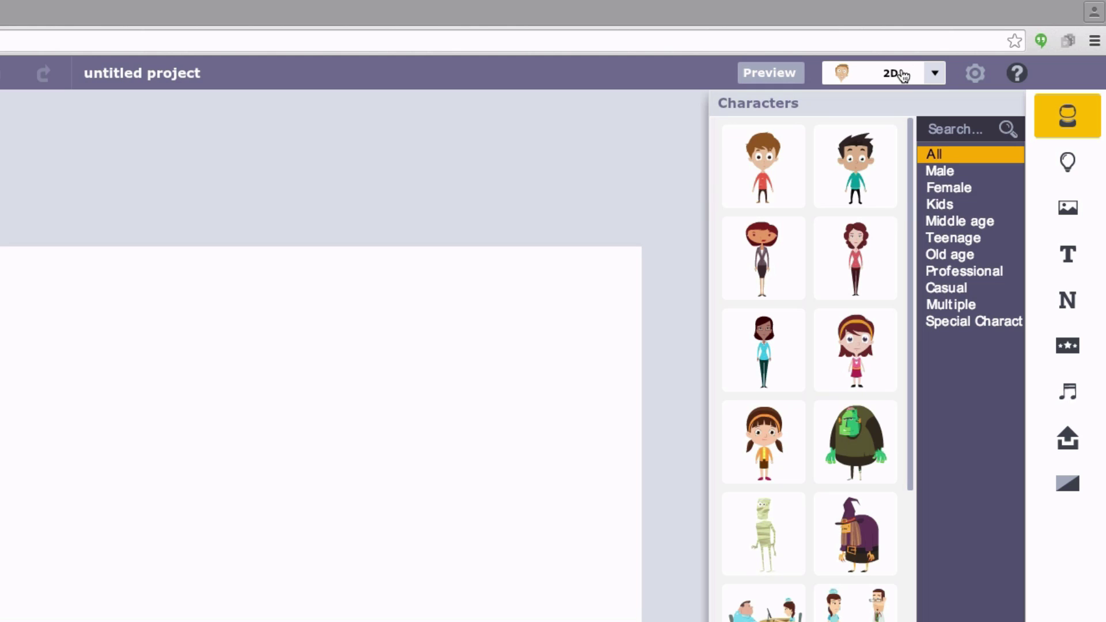
- Switch the project's asset library style to InfoGraphics
{"action": "left_click", "coordinate": [903, 74]}
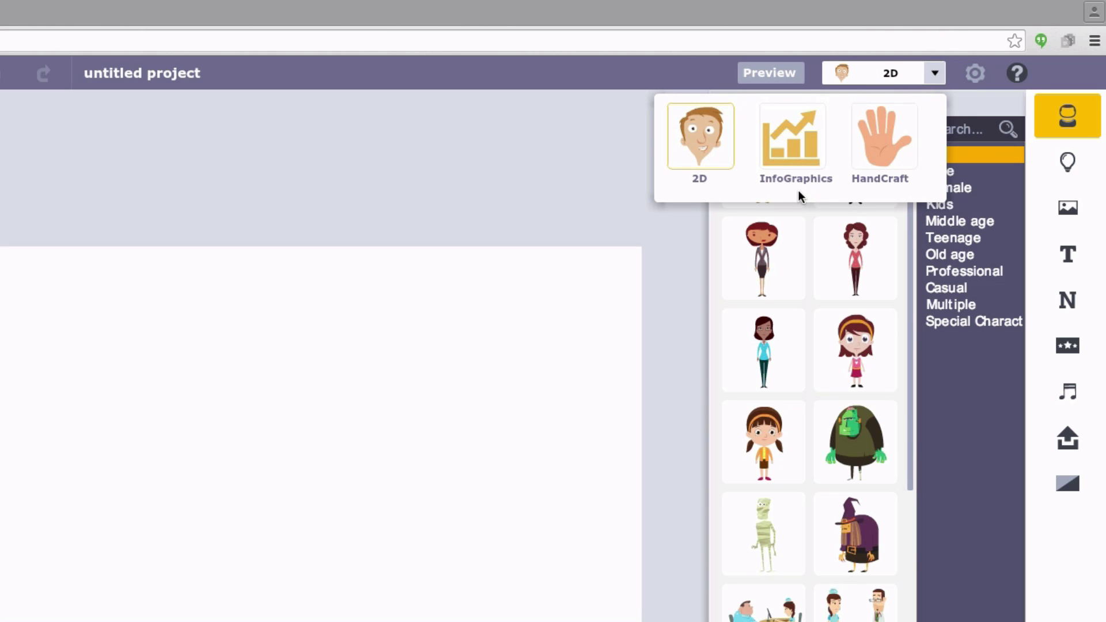
{"action": "left_click", "coordinate": [792, 156]}
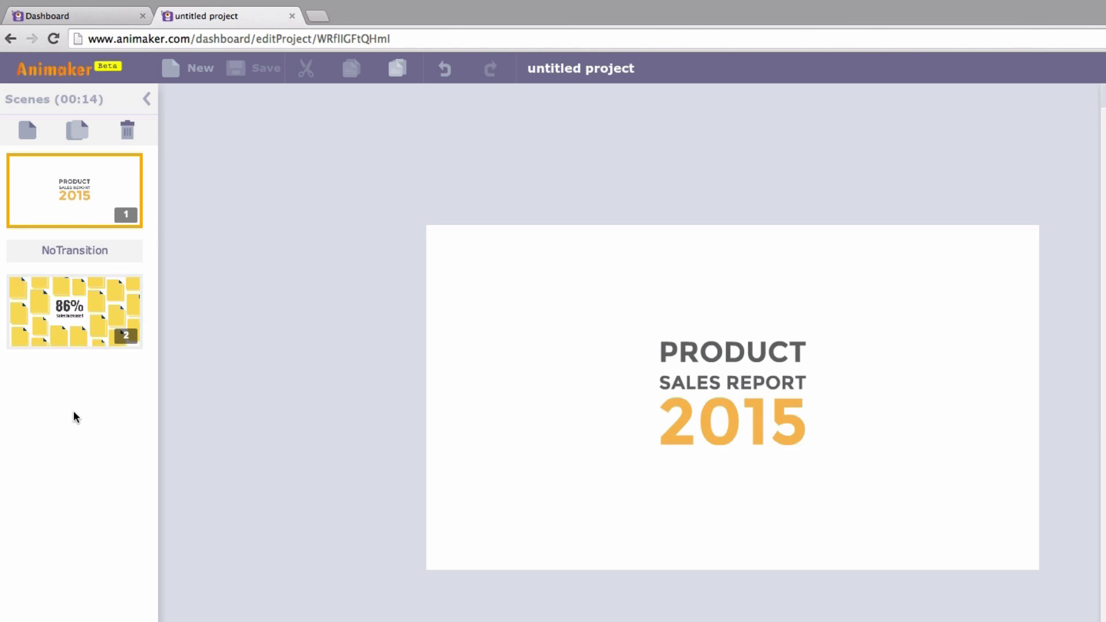
- Add a new scene while the "Product Sales Report 2015" scene is selected, and delete that new scene again
{"action": "left_click", "coordinate": [87, 178]}
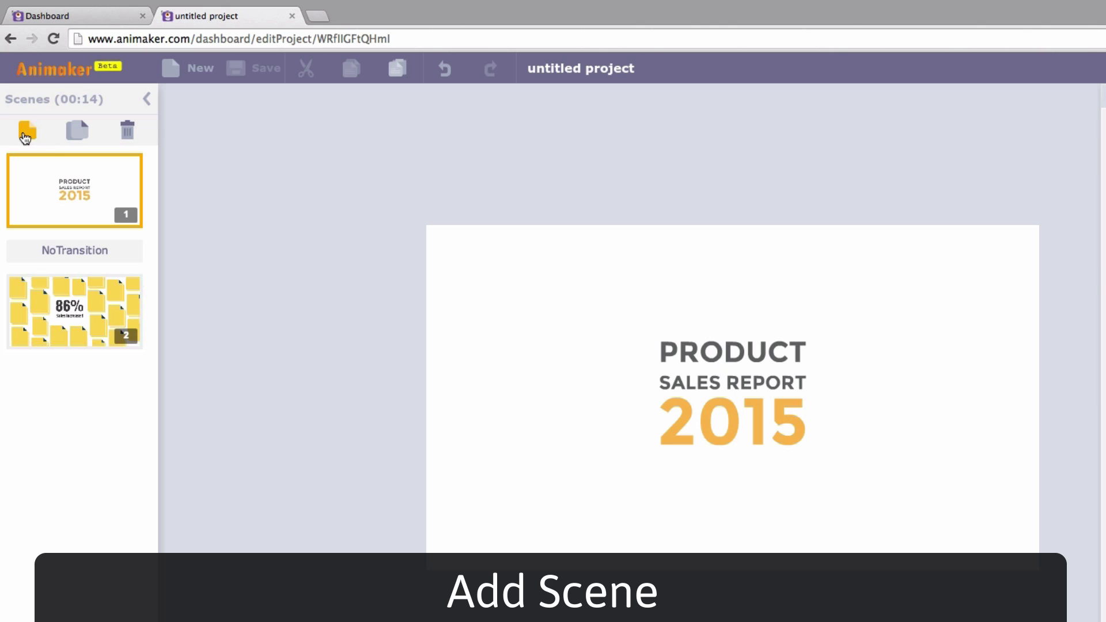
{"action": "left_click", "coordinate": [25, 134]}
{"action": "left_click", "coordinate": [128, 133]}
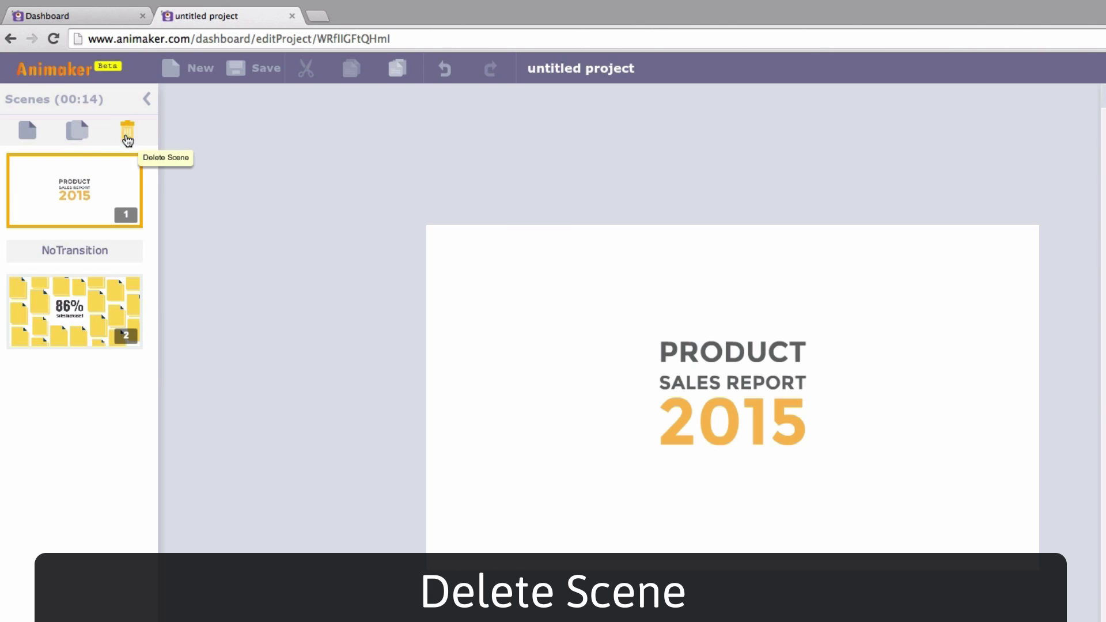
- Duplicate the "86% Sales Increased" scene and delete the duplicate
{"action": "left_click", "coordinate": [70, 308]}
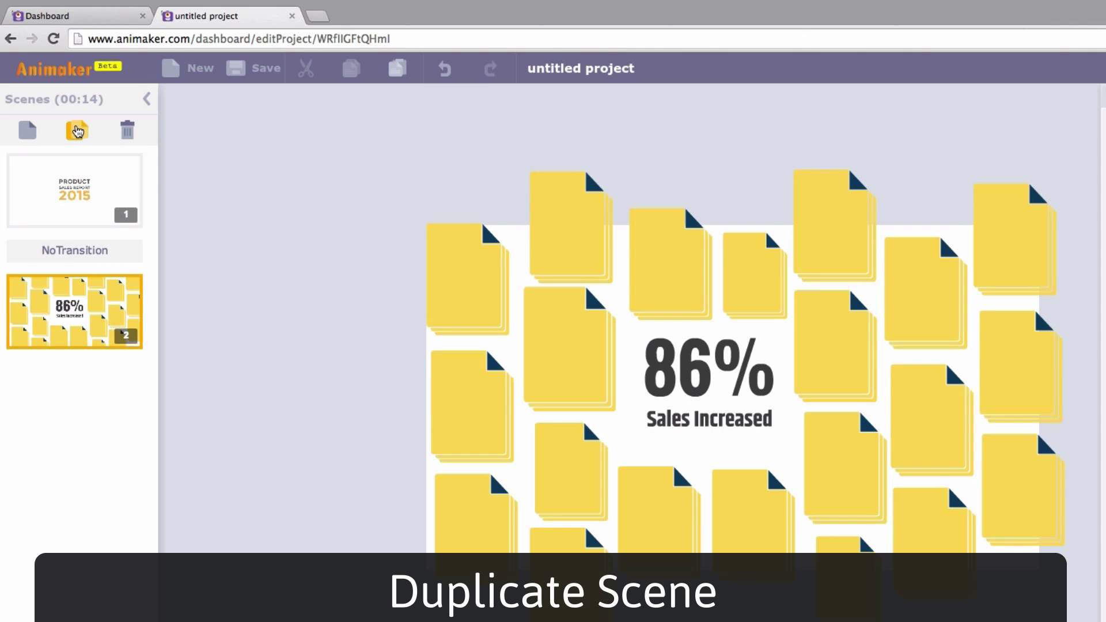
{"action": "left_click", "coordinate": [77, 132]}
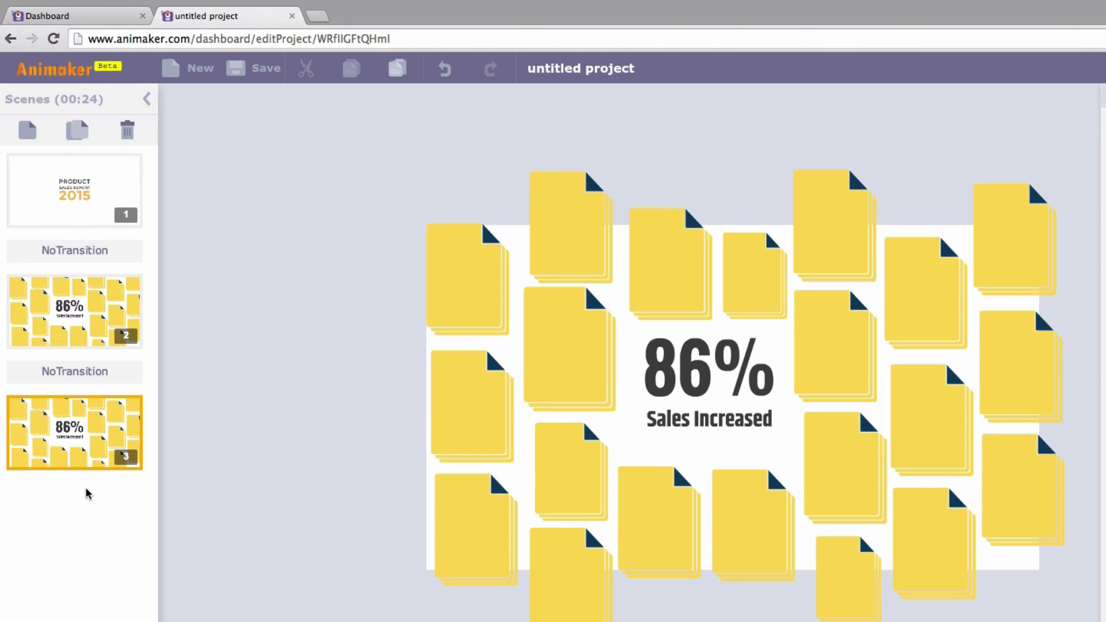
{"action": "left_click", "coordinate": [126, 141]}
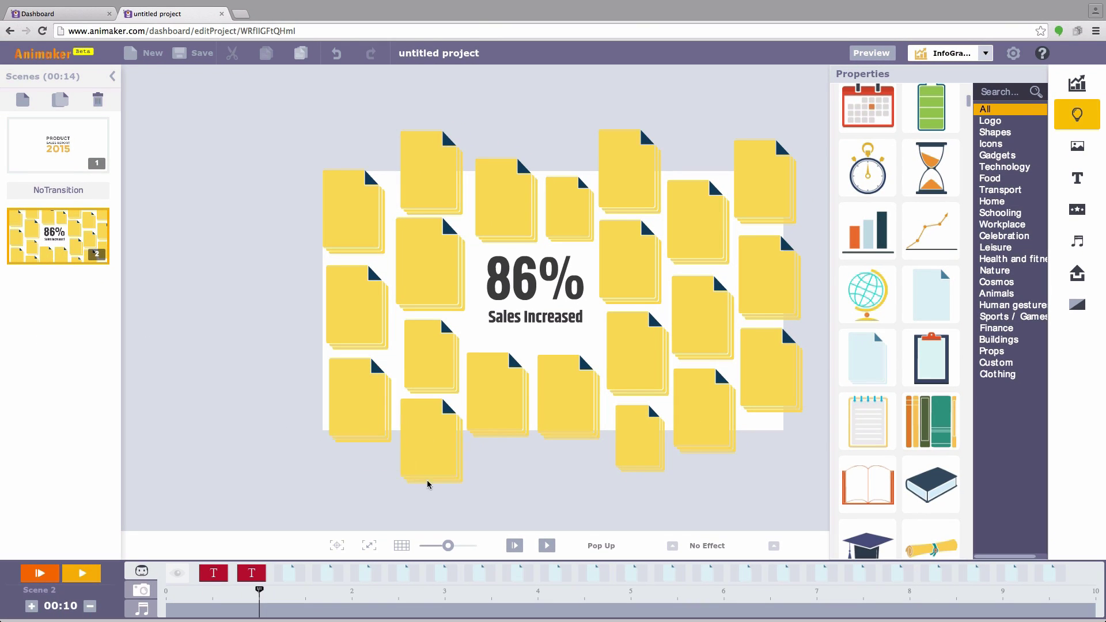
- Preview the animation of the "86% Sales Increased" scene
{"action": "left_click", "coordinate": [514, 546]}
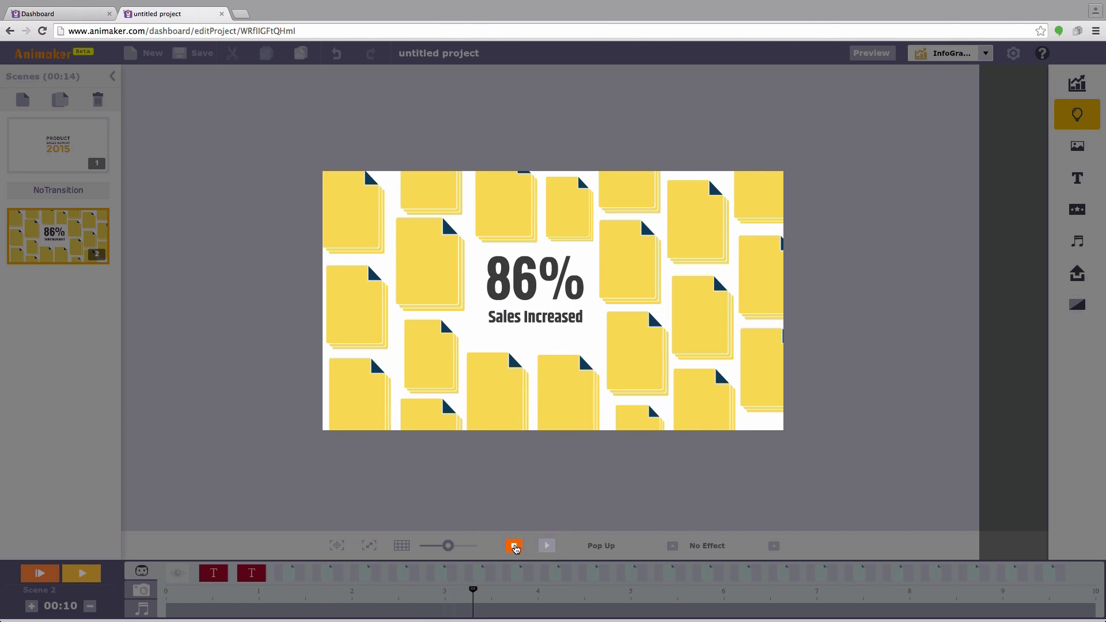
{"action": "left_click", "coordinate": [514, 546]}
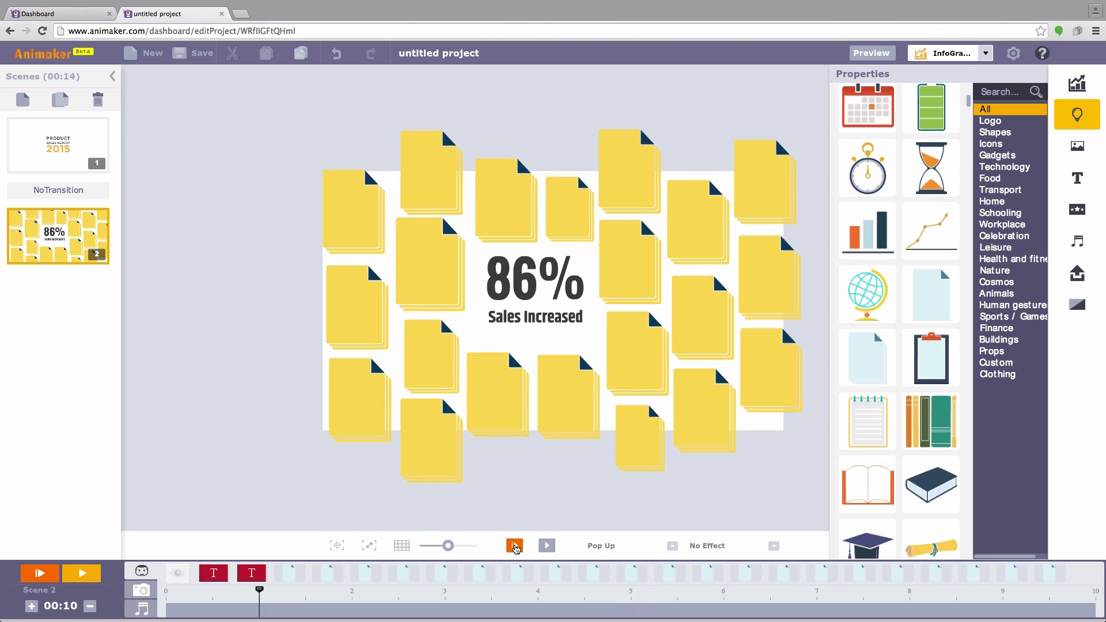
{"action": "left_click", "coordinate": [41, 574]}
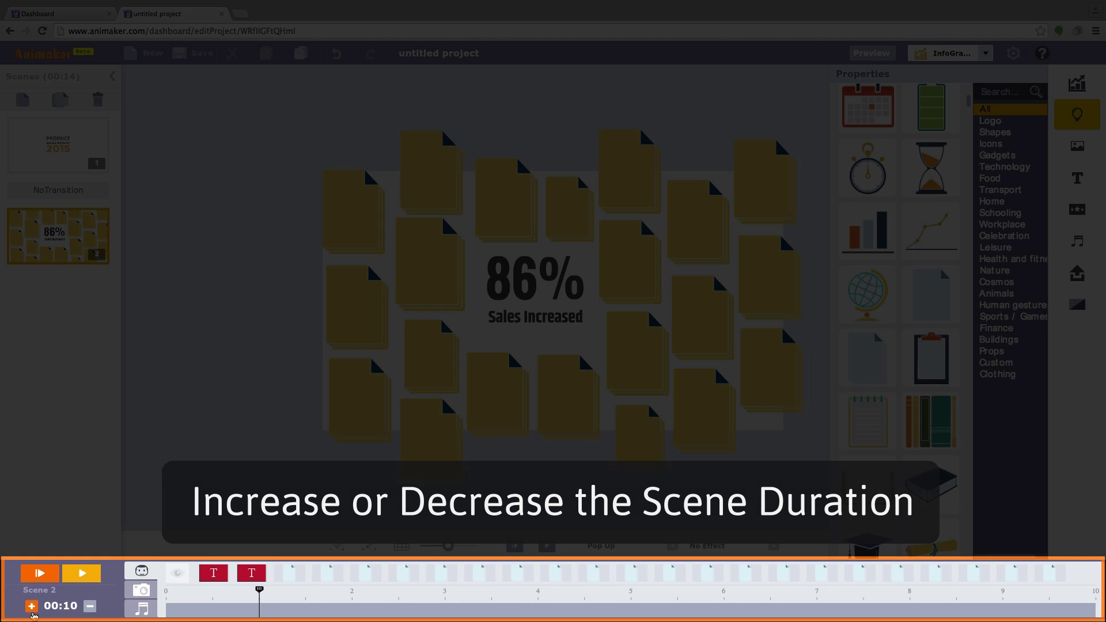
- Lengthen the duration of scene 2 and shorten it back to 10 seconds
{"action": "left_click", "coordinate": [32, 607]}
{"action": "left_click", "coordinate": [31, 607]}
{"action": "left_click", "coordinate": [90, 606]}
{"action": "left_click", "coordinate": [89, 606]}
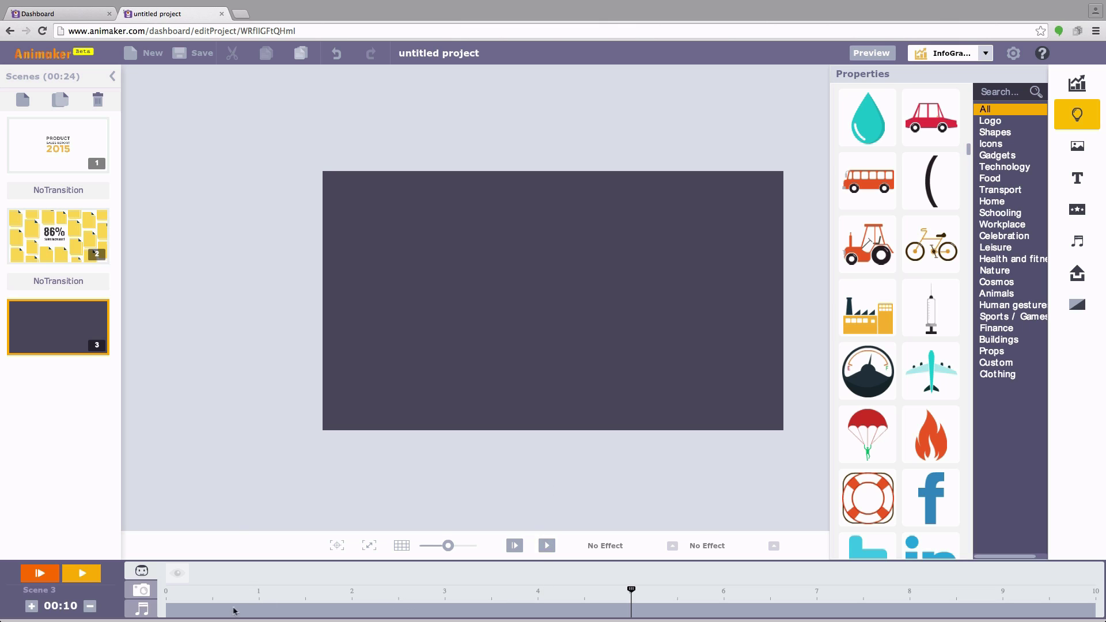
- View scene 3's camera timeline and the music timeline, and return to the object timeline
{"action": "left_click", "coordinate": [141, 593]}
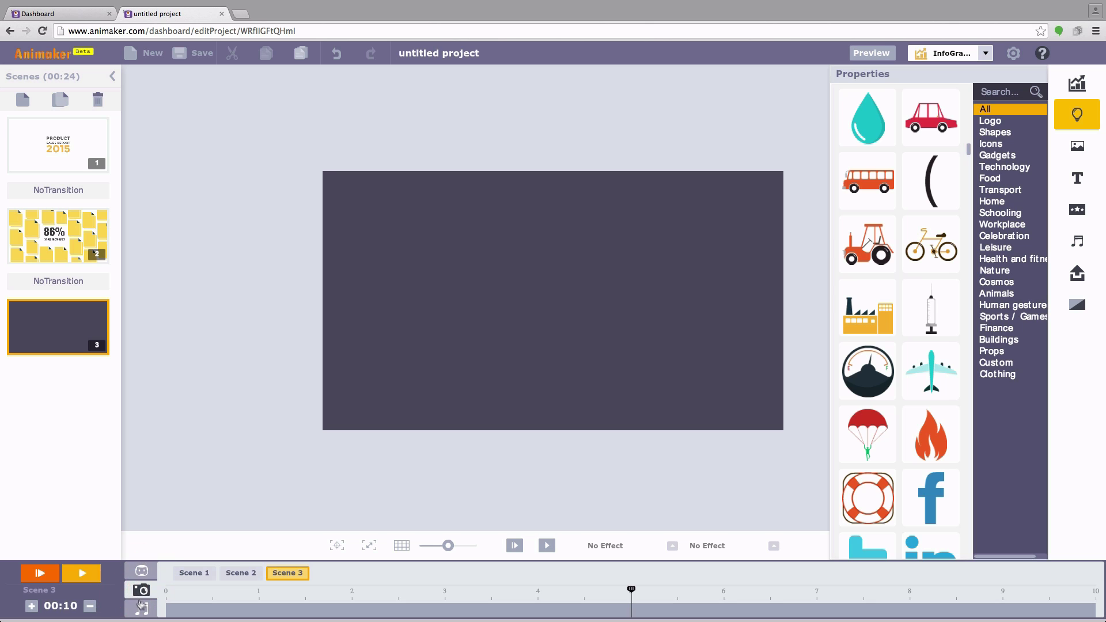
{"action": "left_click", "coordinate": [143, 609]}
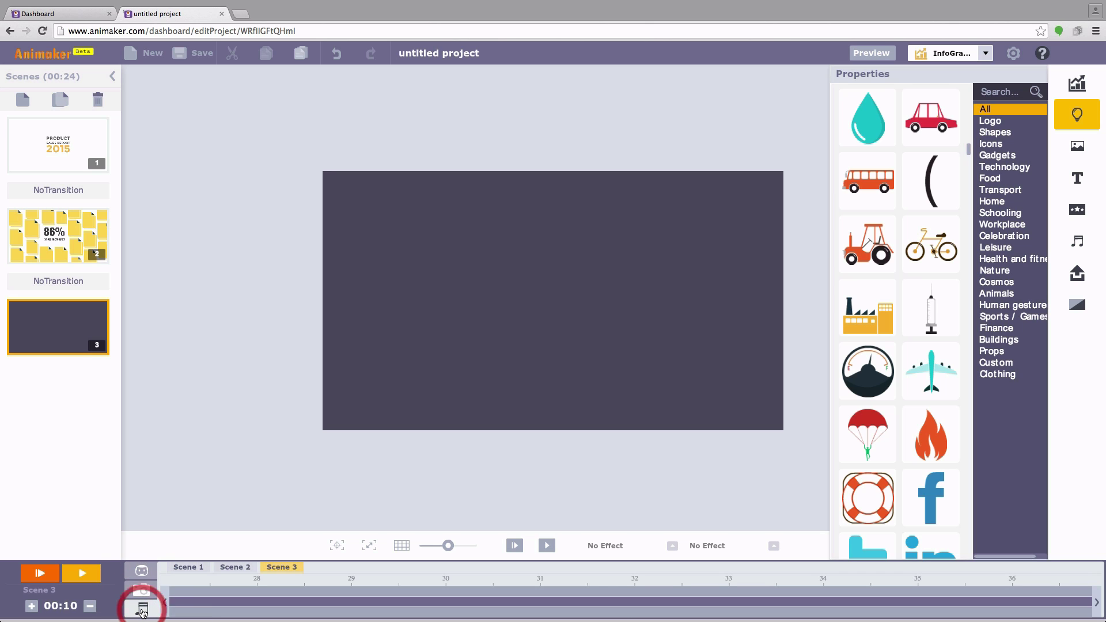
{"action": "left_click", "coordinate": [141, 572]}
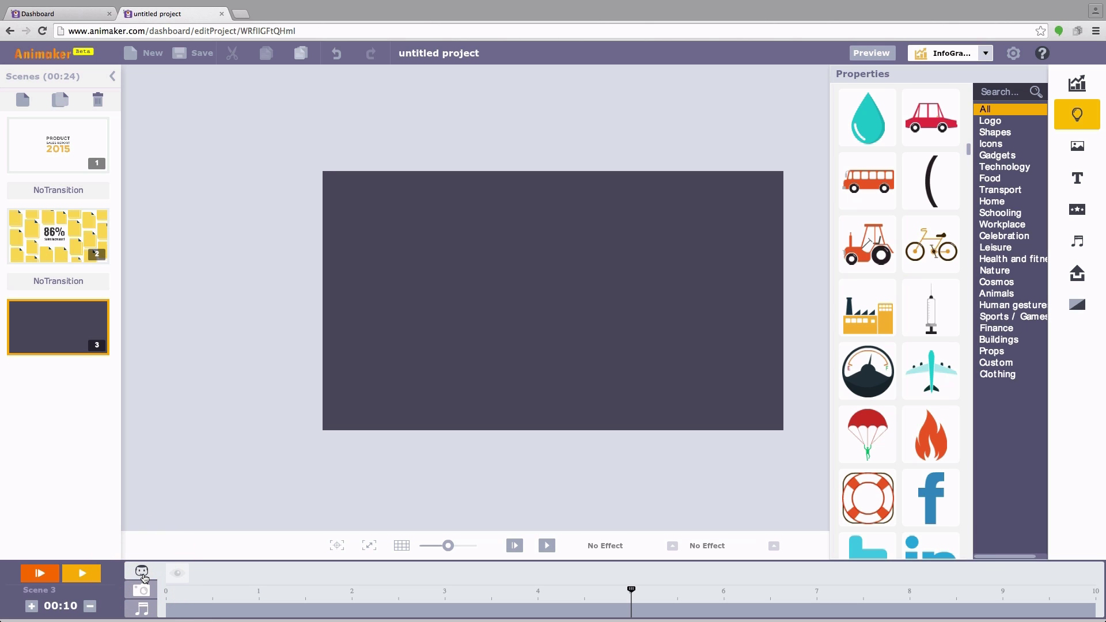
- Add the bus property to scene 3 and recolour it with the yellow, navy, red and teal theme
{"action": "left_click", "coordinate": [862, 190]}
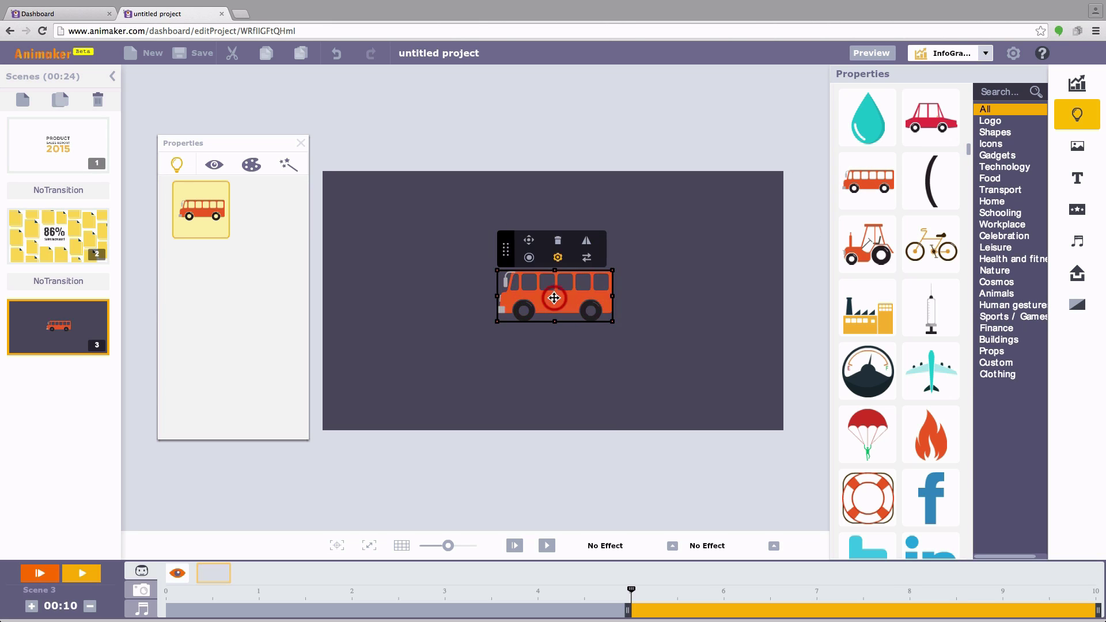
{"action": "left_click", "coordinate": [258, 164]}
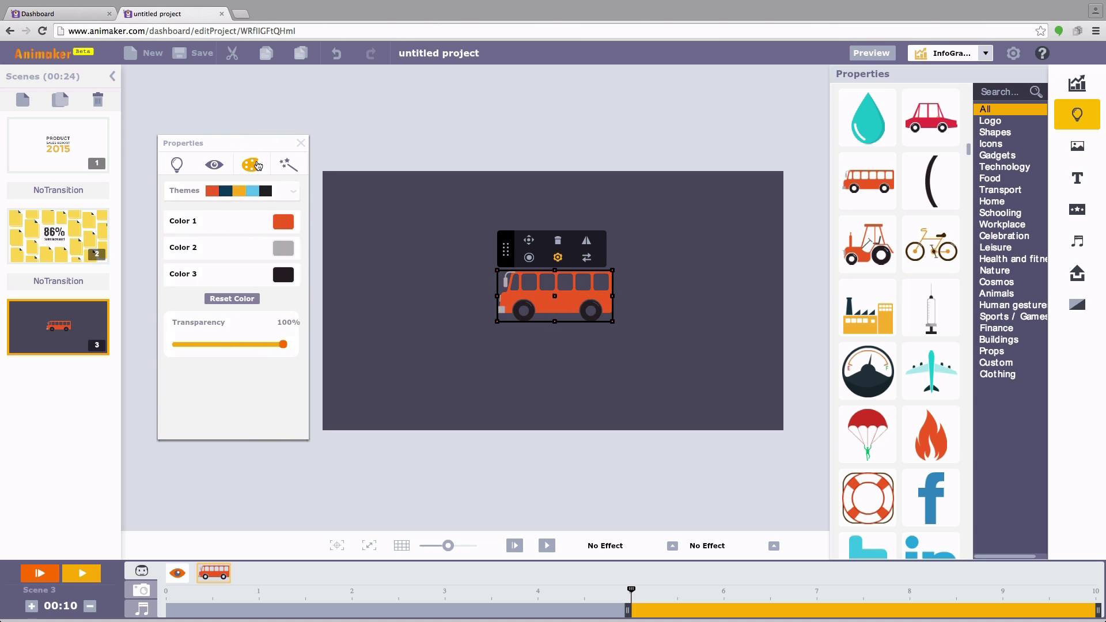
{"action": "left_click", "coordinate": [254, 193]}
{"action": "left_click", "coordinate": [240, 248]}
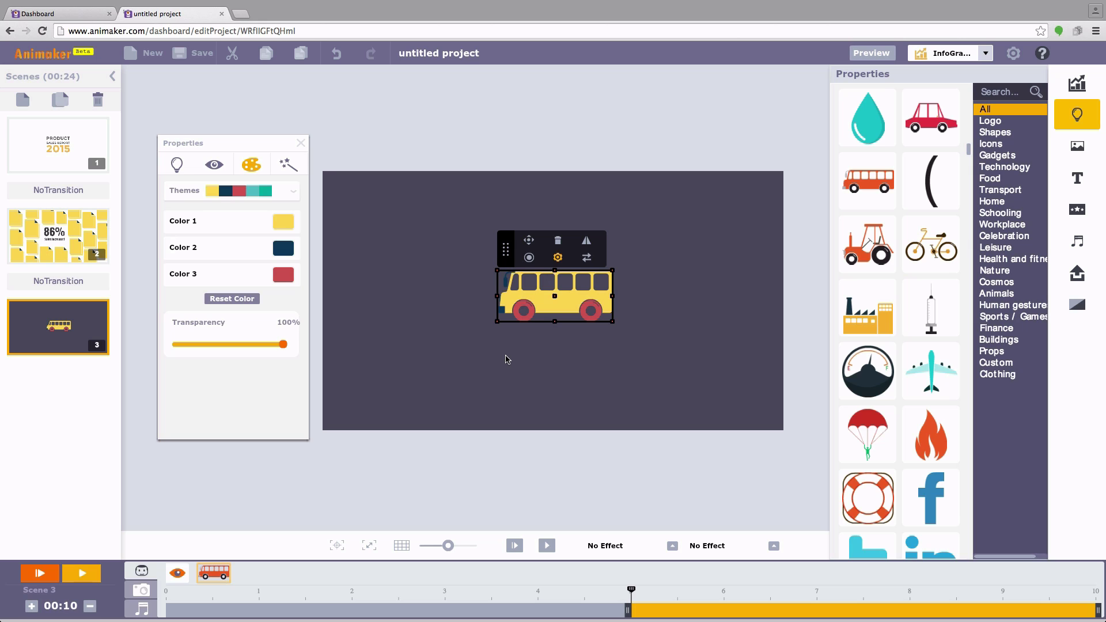
- Give the bus a Move In entry effect that travels from right to left
{"action": "left_click", "coordinate": [594, 542]}
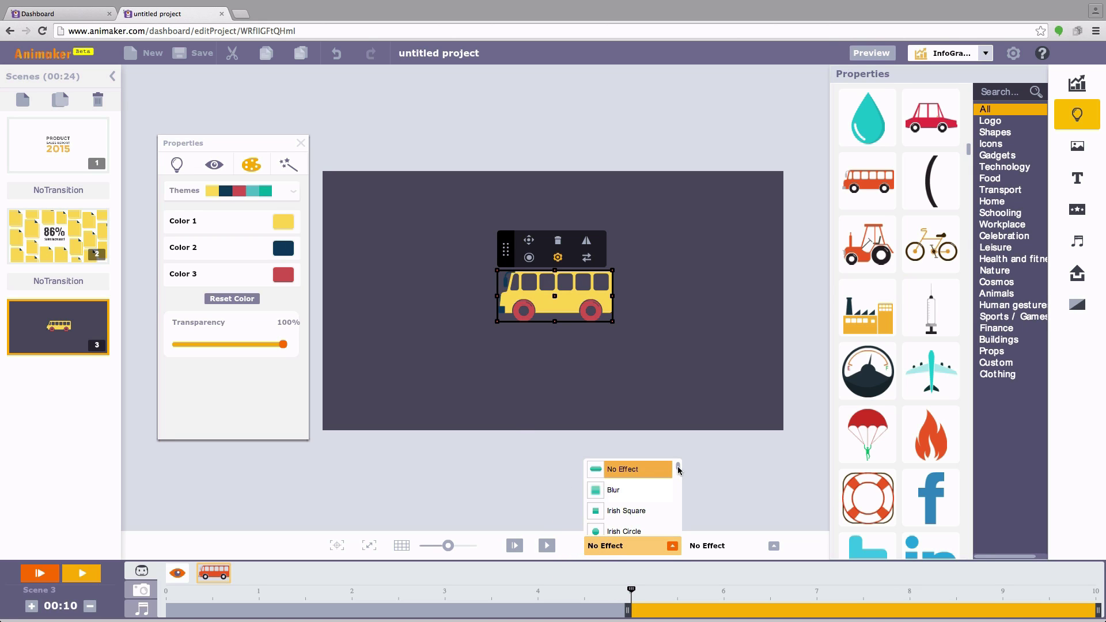
{"action": "left_click_drag", "start_coordinate": [678, 468], "coordinate": [679, 474]}
{"action": "left_click", "coordinate": [634, 483]}
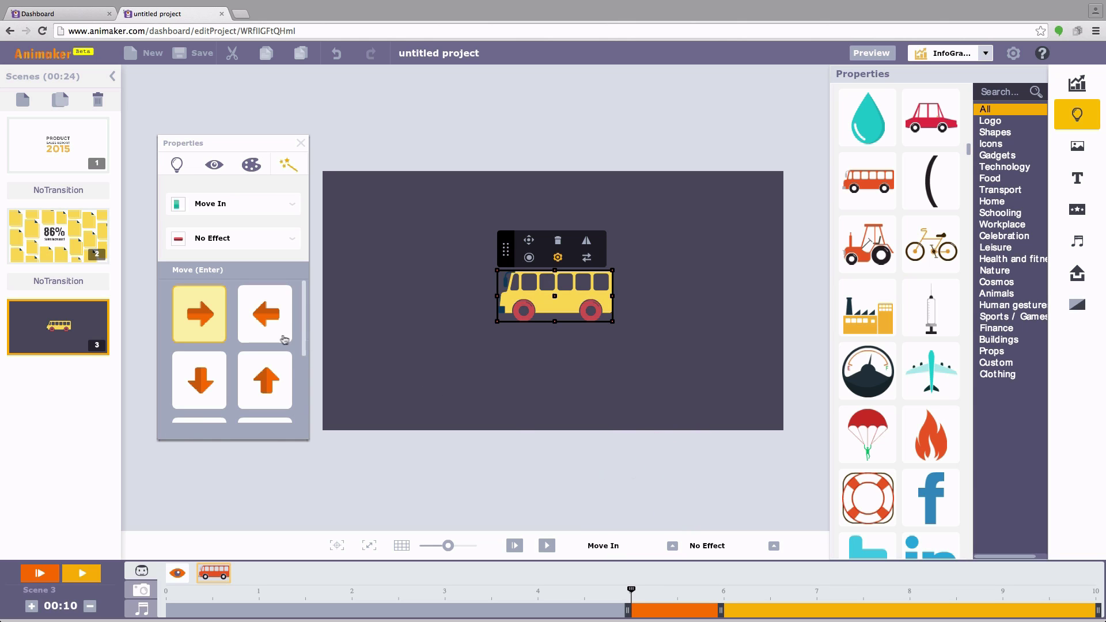
{"action": "left_click", "coordinate": [268, 328]}
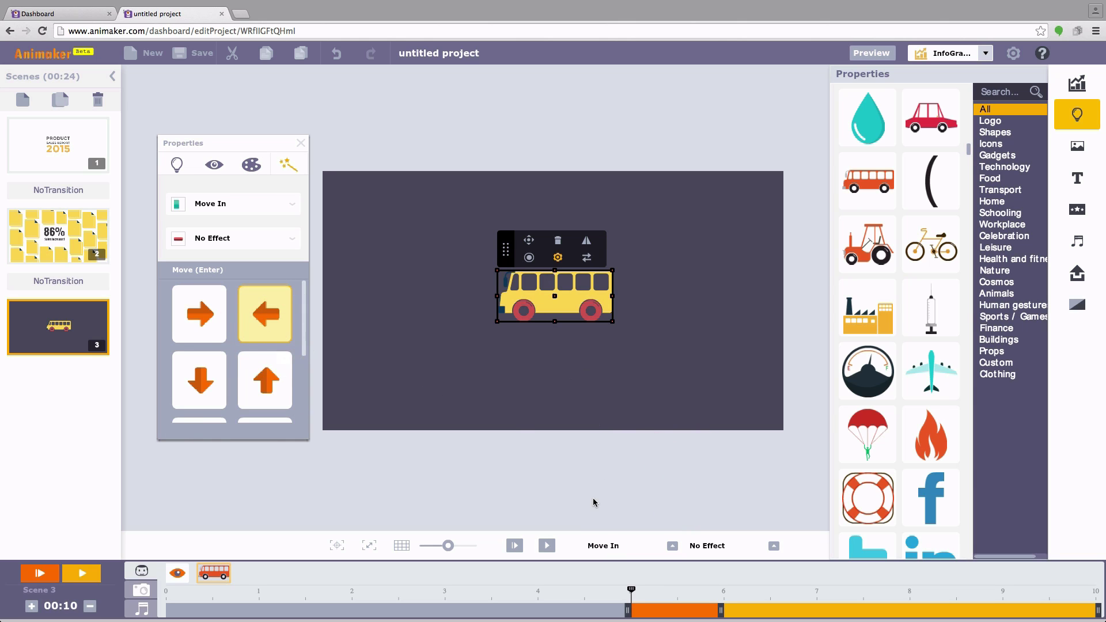
- Give the bus a Move Out exit effect with the RightToLeft direction
{"action": "left_click", "coordinate": [714, 545]}
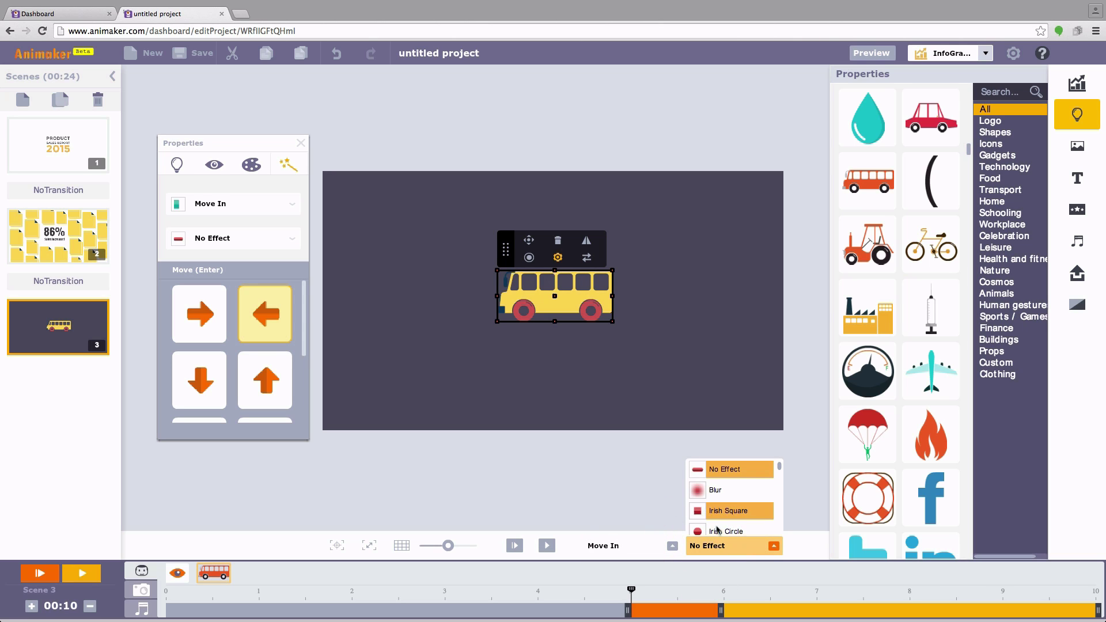
{"action": "left_click_drag", "start_coordinate": [779, 468], "coordinate": [780, 477]}
{"action": "left_click", "coordinate": [758, 473]}
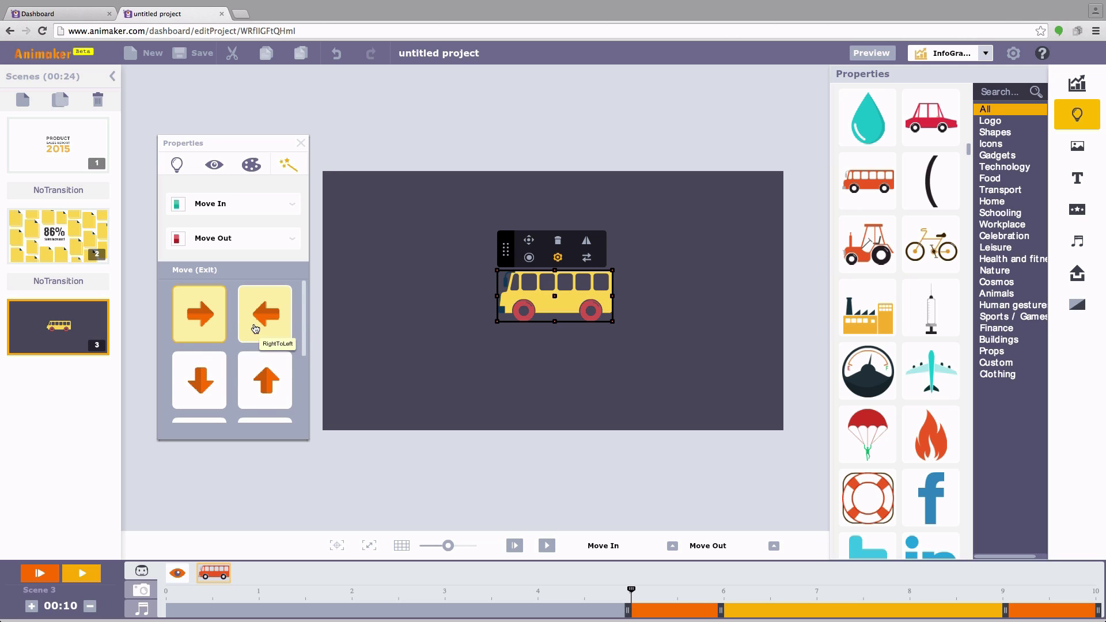
{"action": "left_click", "coordinate": [255, 329]}
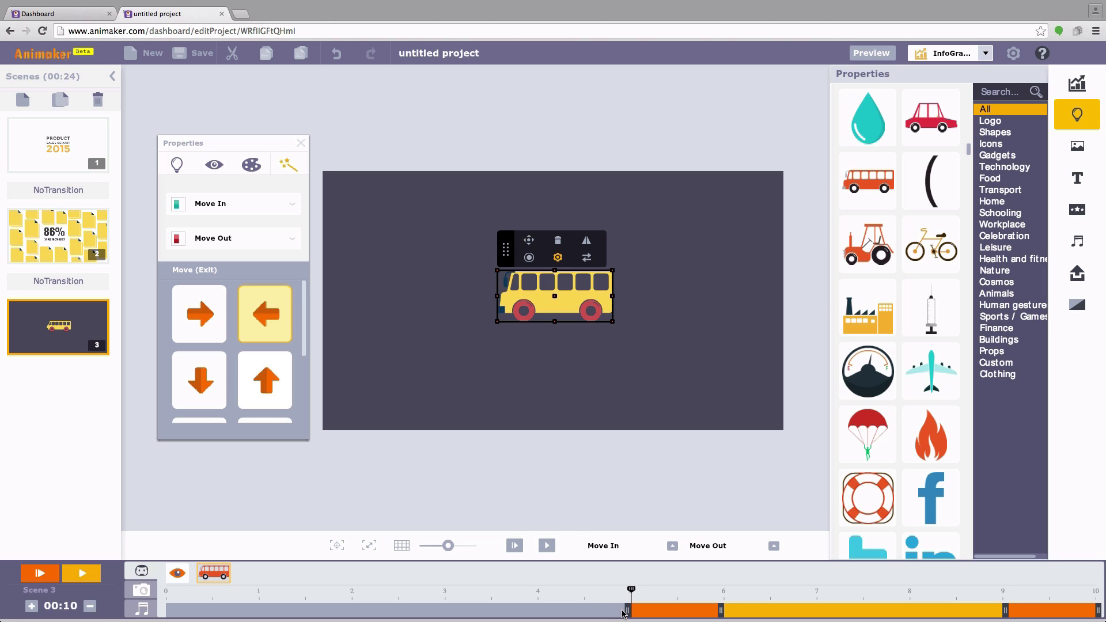
- Set the bus to run from about 1 to 5 seconds on the timeline and preview the scene
{"action": "left_click_drag", "start_coordinate": [626, 611], "coordinate": [259, 609]}
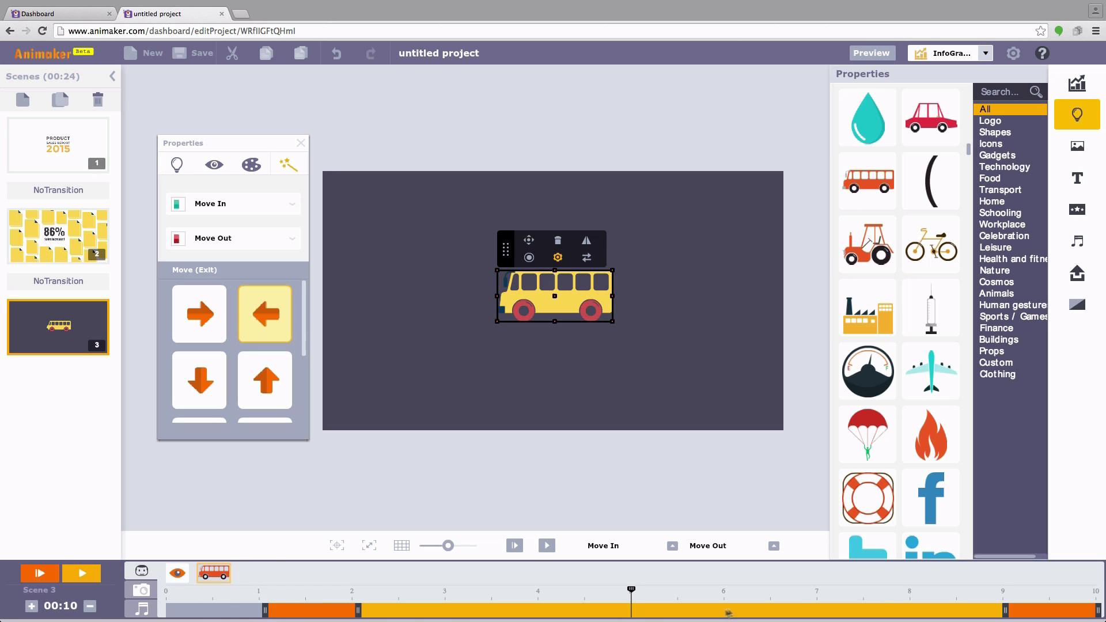
{"action": "left_click_drag", "start_coordinate": [1098, 610], "coordinate": [637, 618]}
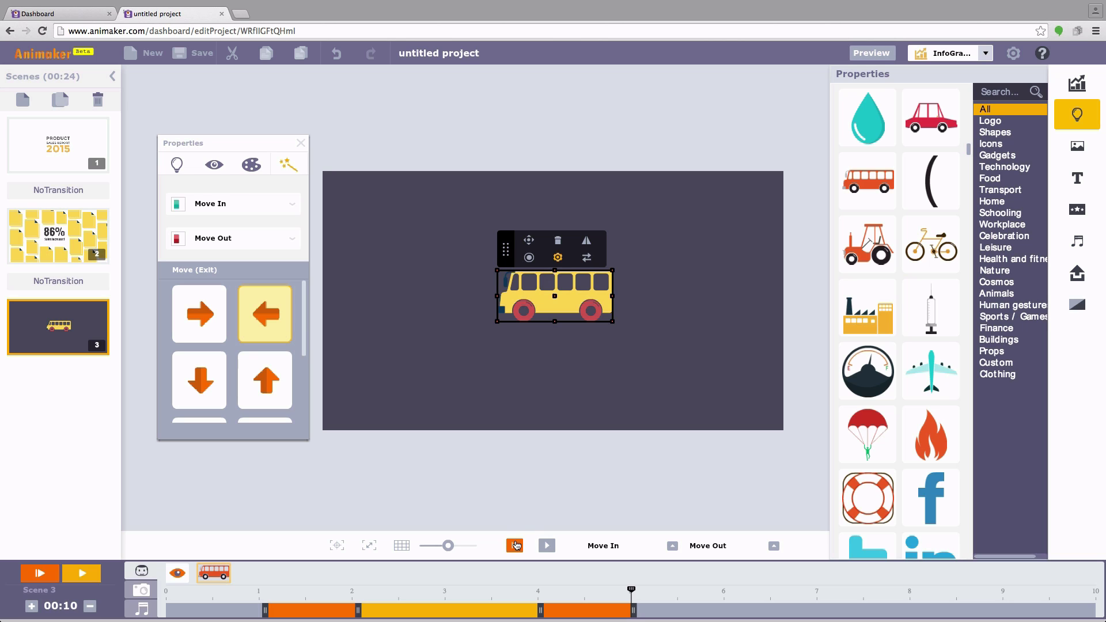
{"action": "left_click", "coordinate": [515, 551]}
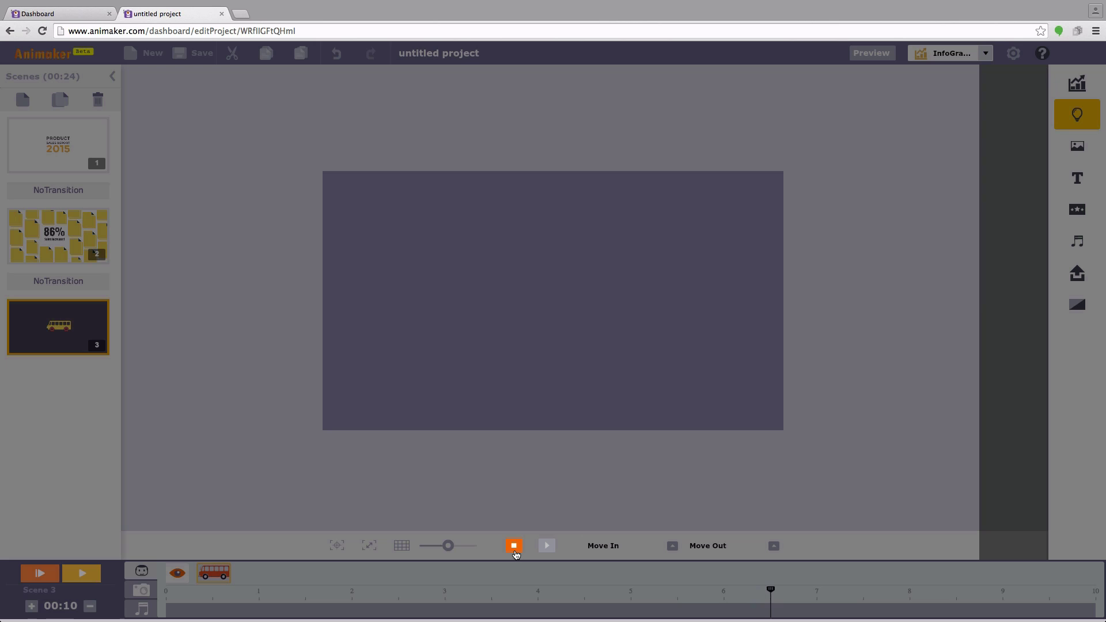
{"action": "left_click", "coordinate": [515, 552]}
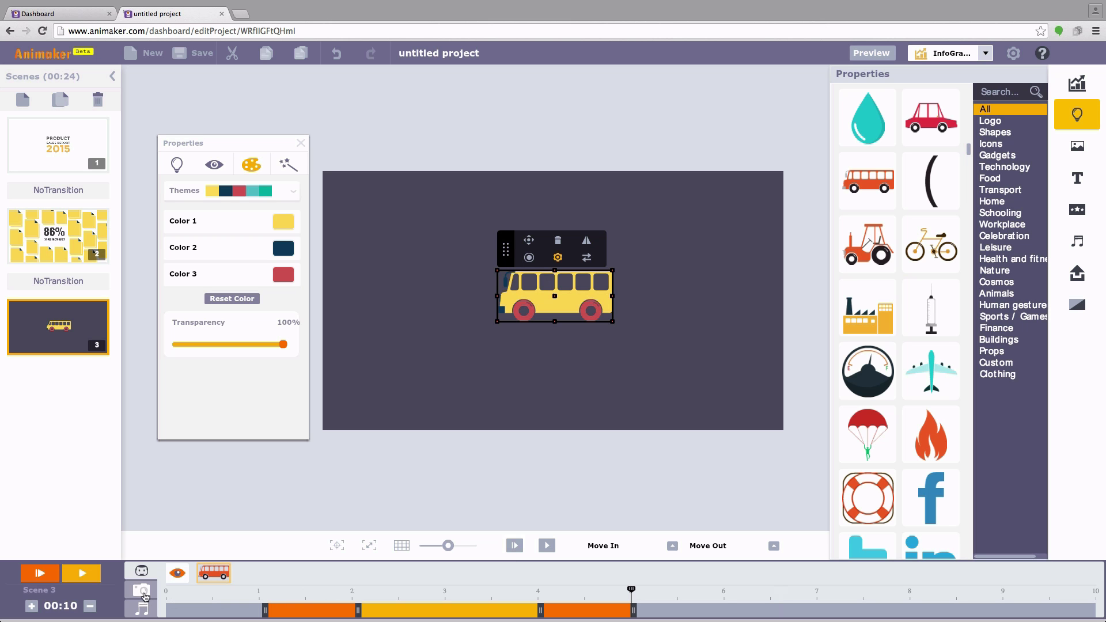
- Add a camera zoom-in to scene 3, enlarge its frame around the whole bus, and shift it to 2–4 seconds on the timeline
{"action": "left_click", "coordinate": [143, 595]}
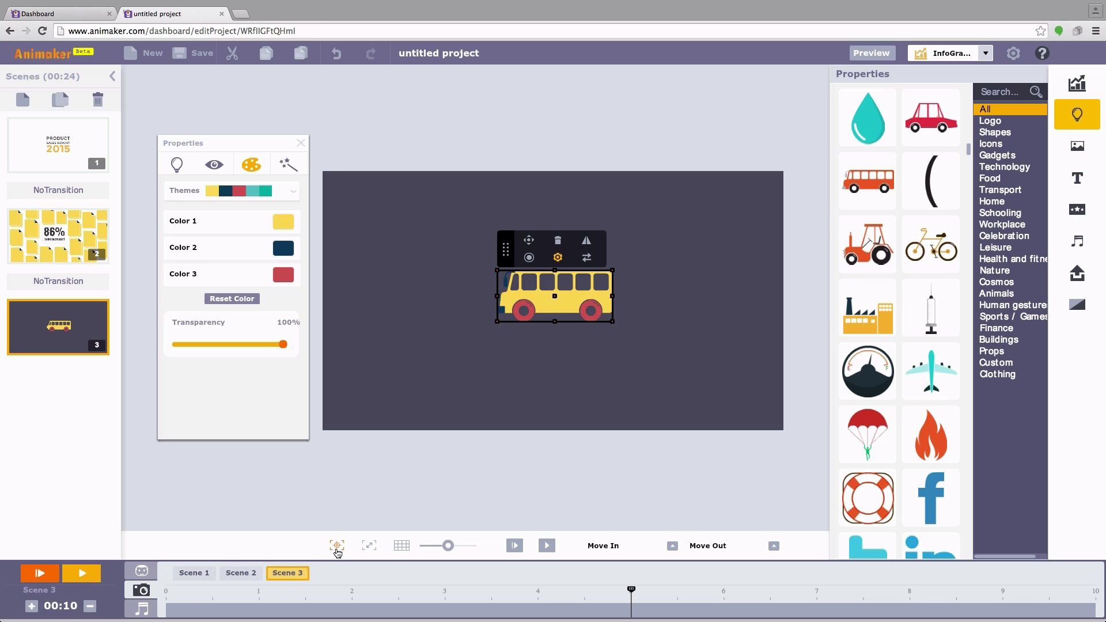
{"action": "left_click", "coordinate": [337, 550]}
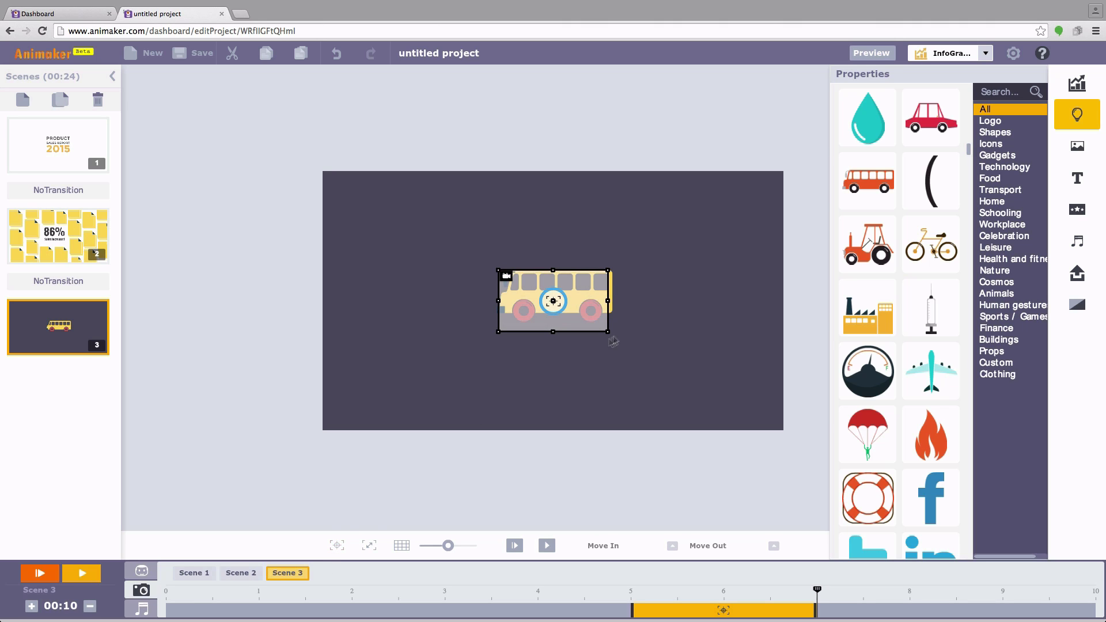
{"action": "left_click_drag", "start_coordinate": [609, 332], "coordinate": [633, 349]}
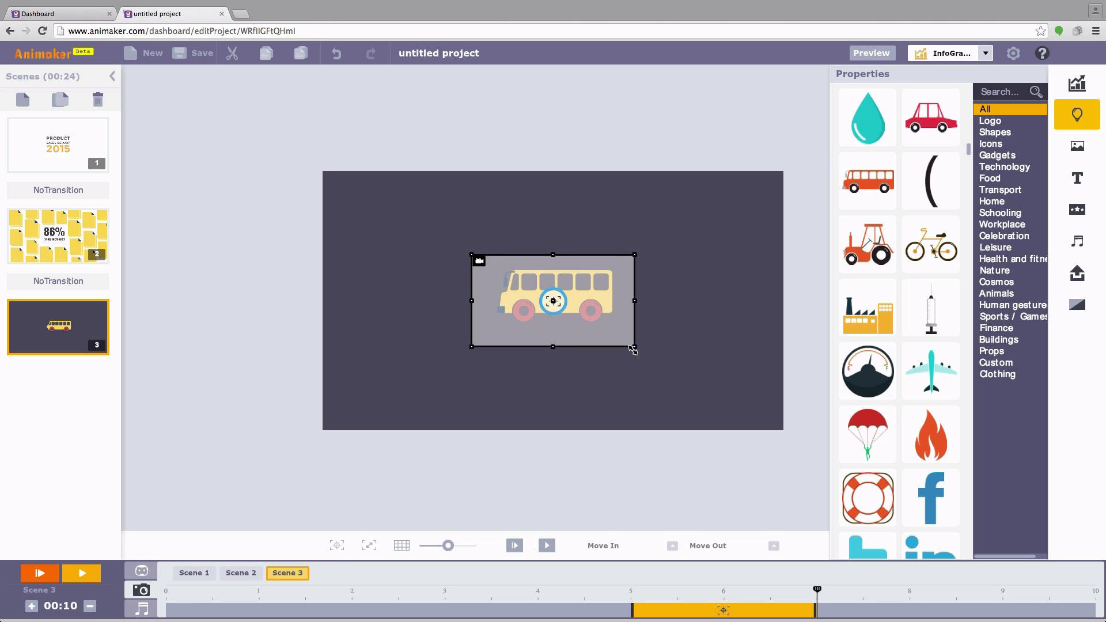
{"action": "left_click_drag", "start_coordinate": [718, 610], "coordinate": [409, 607]}
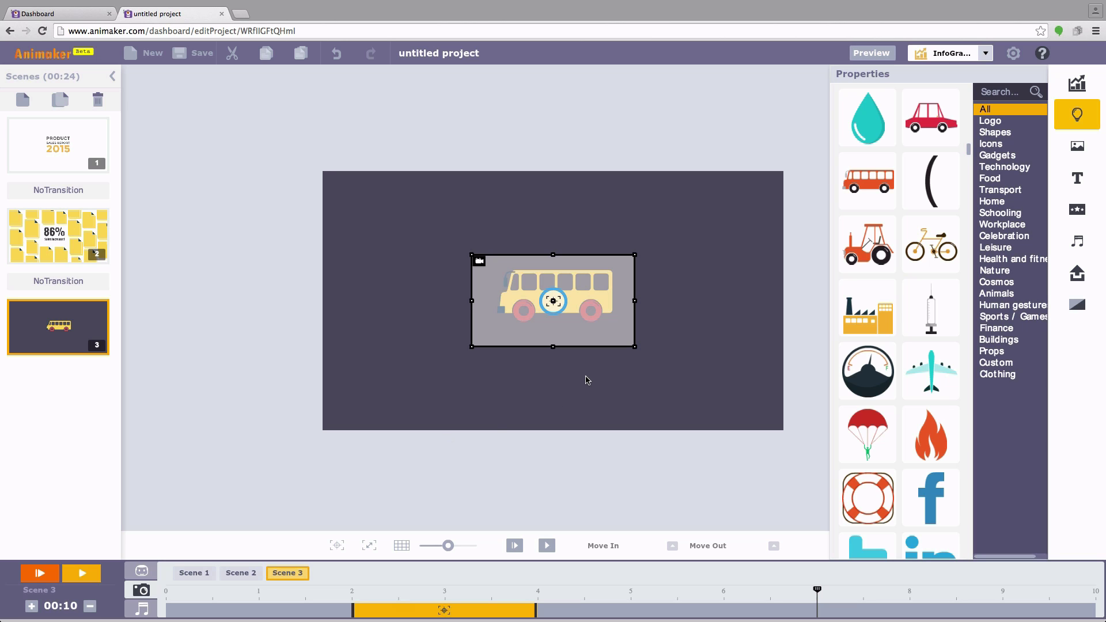
- Preview the camera zoom in scene 3 and extend it to end at about 5 seconds
{"action": "left_click", "coordinate": [514, 546]}
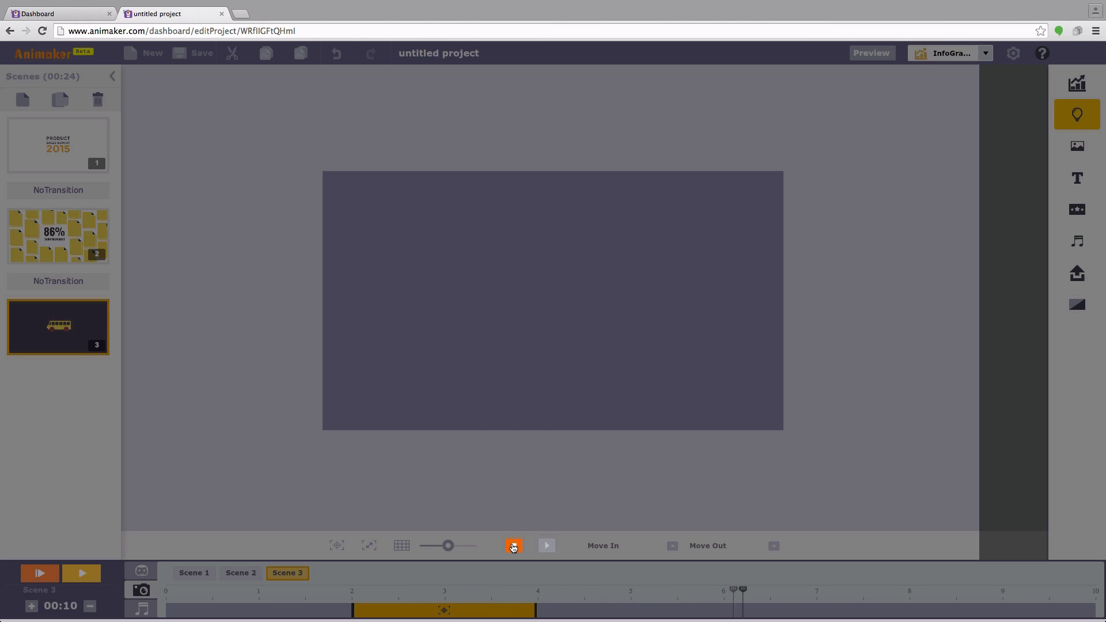
{"action": "left_click", "coordinate": [513, 545]}
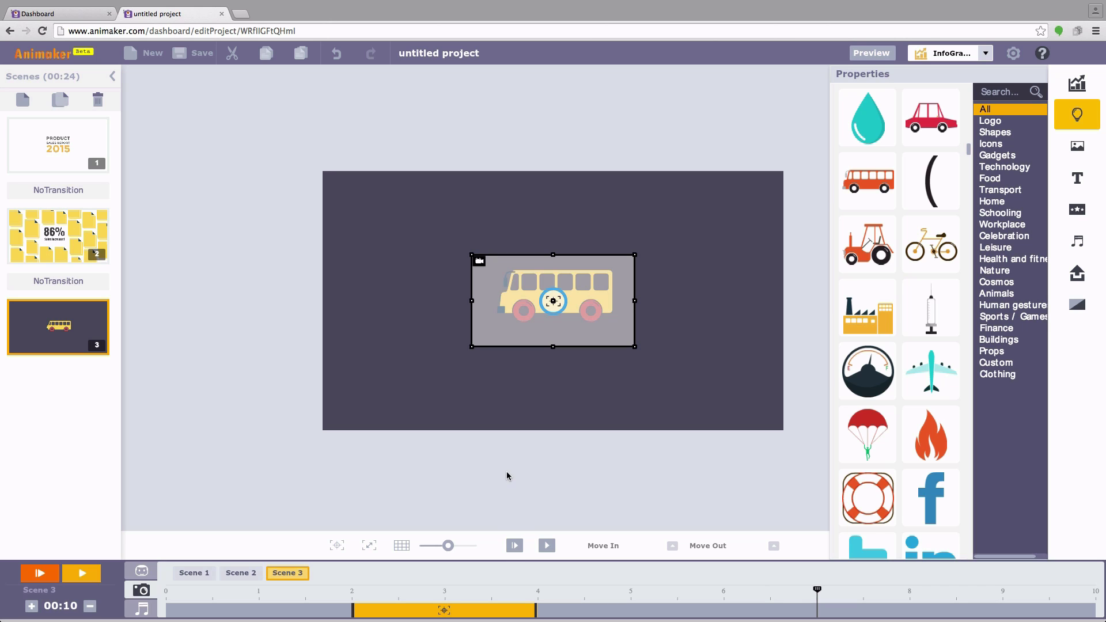
{"action": "left_click_drag", "start_coordinate": [535, 611], "coordinate": [631, 606]}
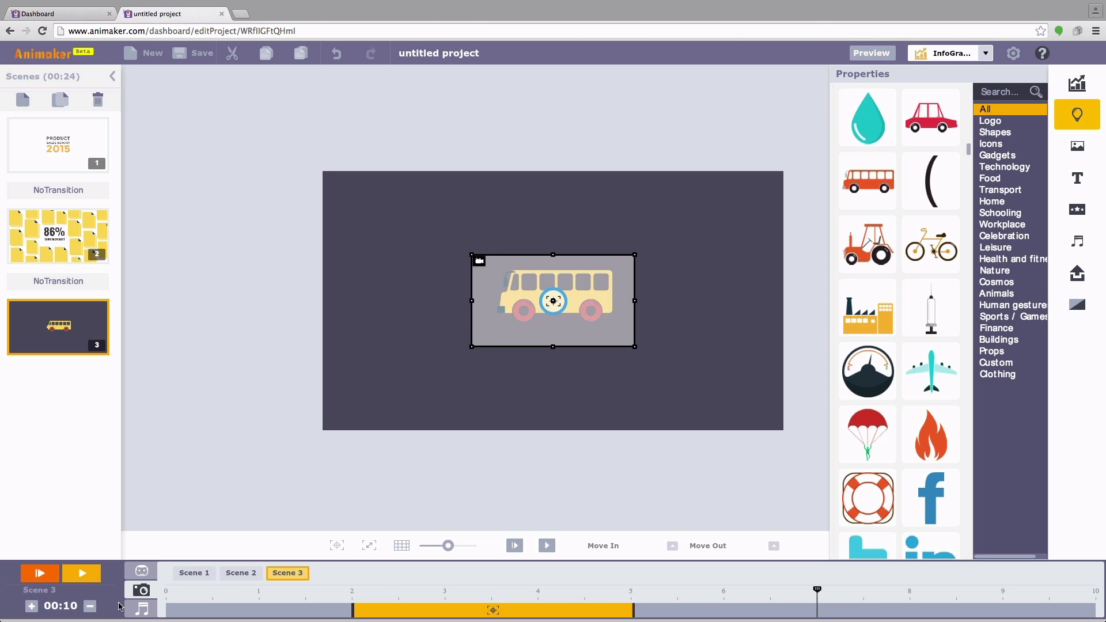
- Place the background music track candy on scene 1's music timeline, starting at about 0.1 seconds
{"action": "left_click", "coordinate": [179, 573]}
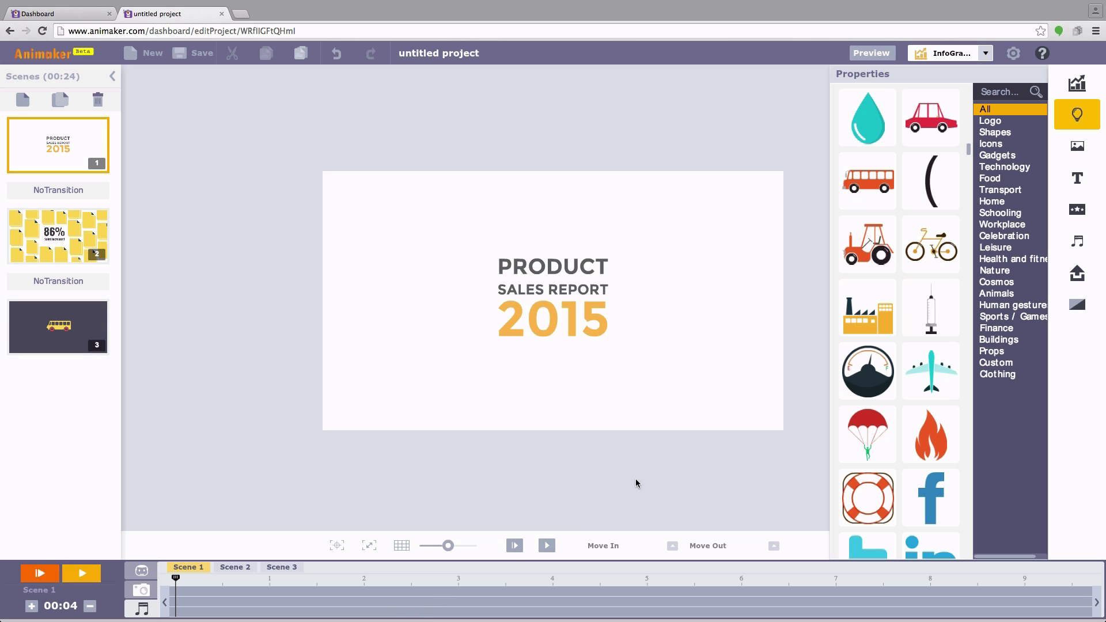
{"action": "left_click", "coordinate": [1085, 250]}
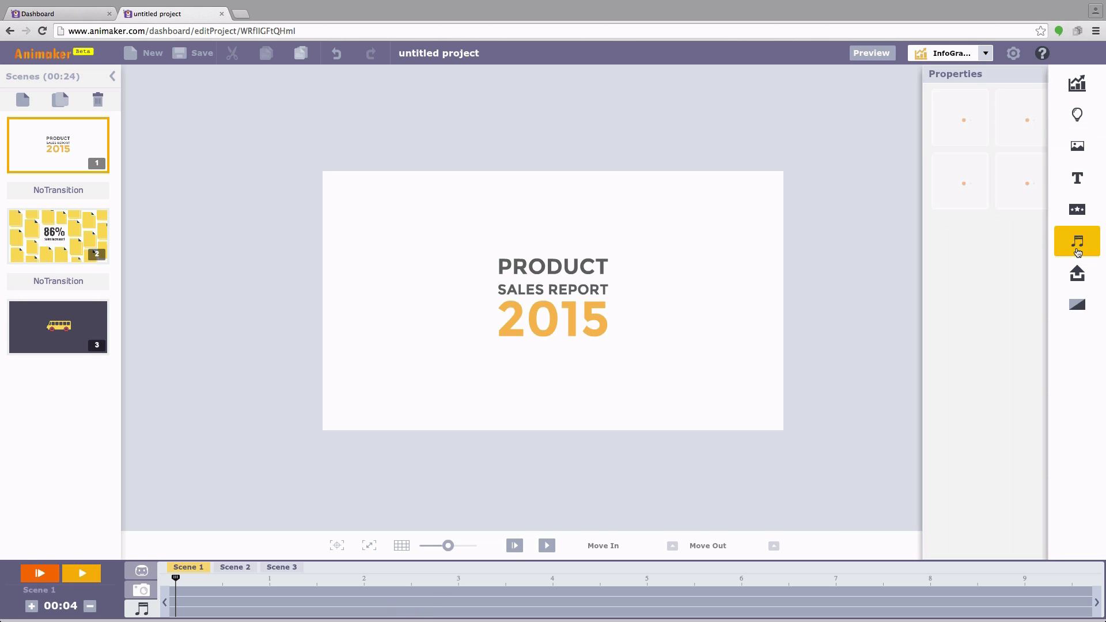
{"action": "left_click_drag", "start_coordinate": [866, 158], "coordinate": [207, 596]}
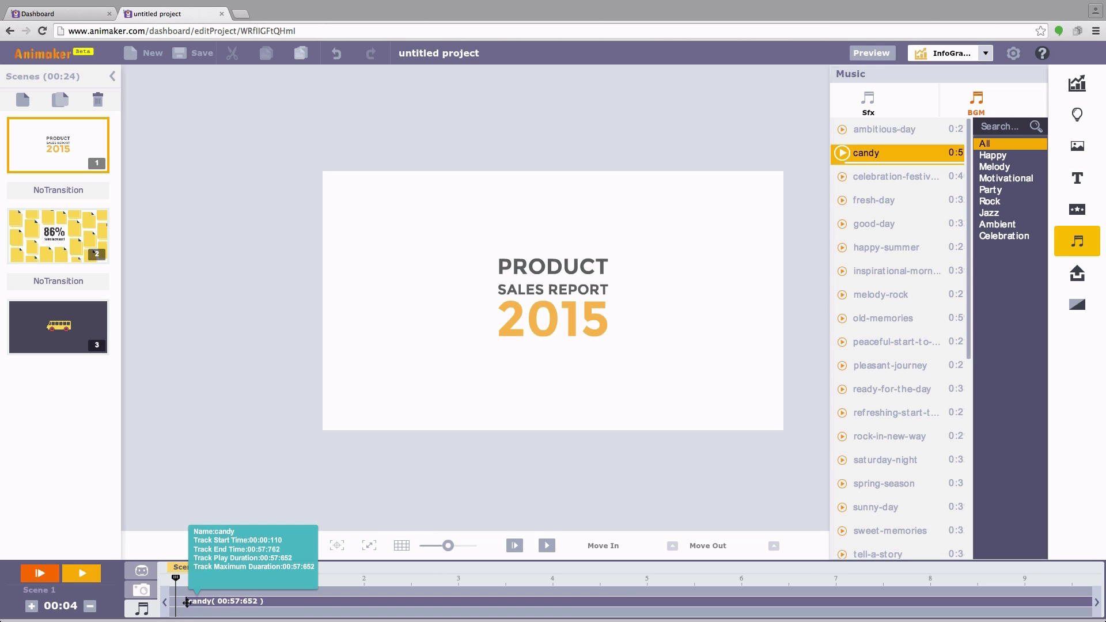
- Open the candy track's sound settings and apply its start and end values
{"action": "left_click", "coordinate": [200, 601]}
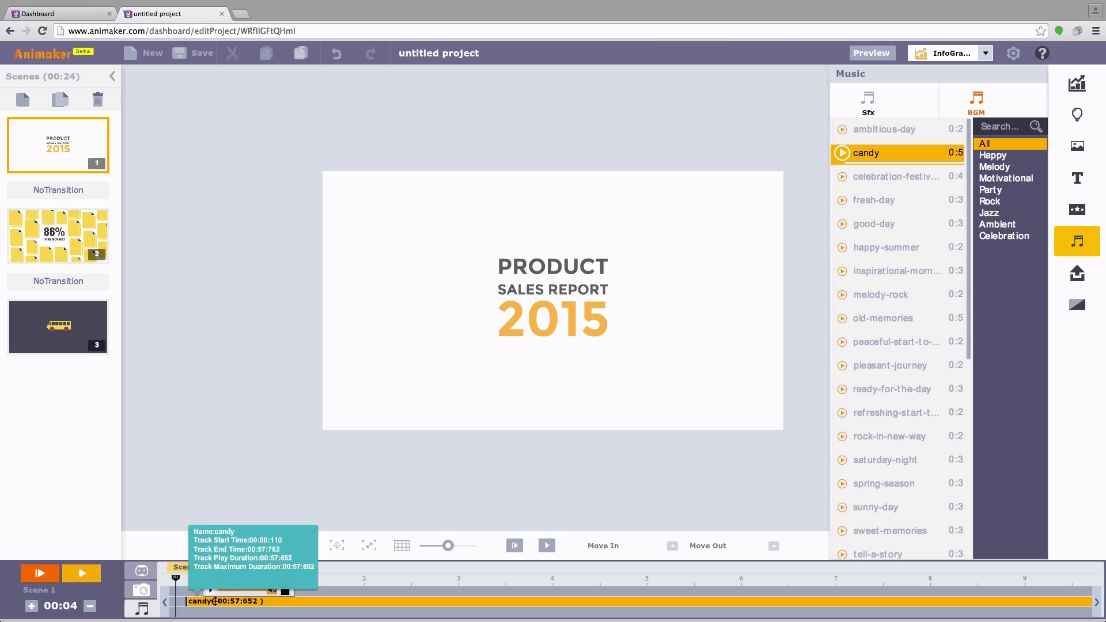
{"action": "right_click", "coordinate": [215, 602]}
{"action": "left_click", "coordinate": [252, 545]}
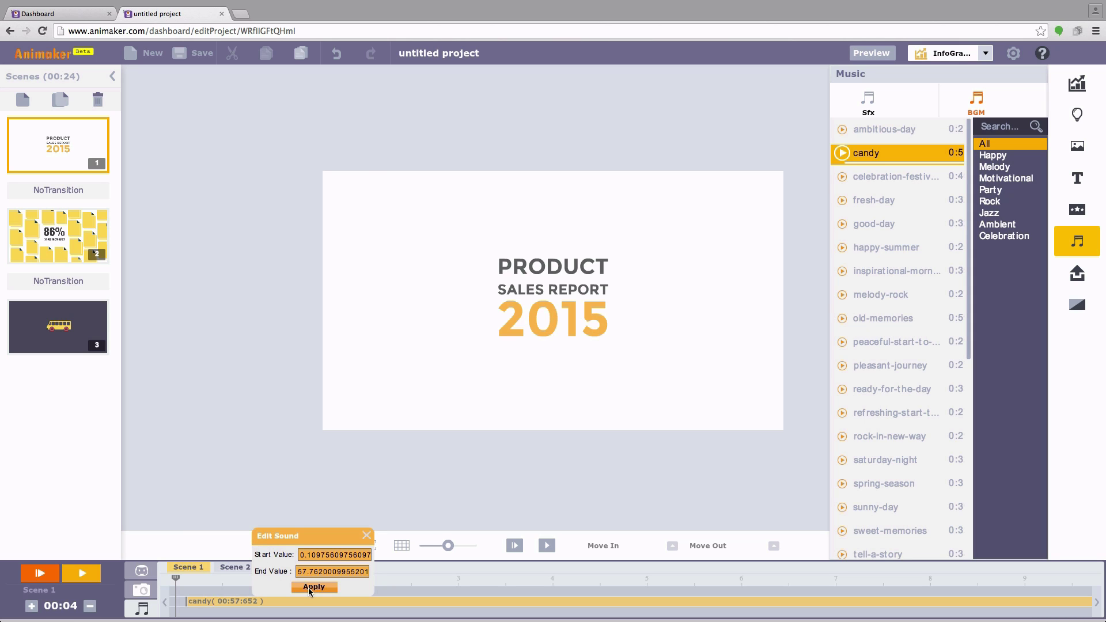
{"action": "left_click", "coordinate": [313, 587]}
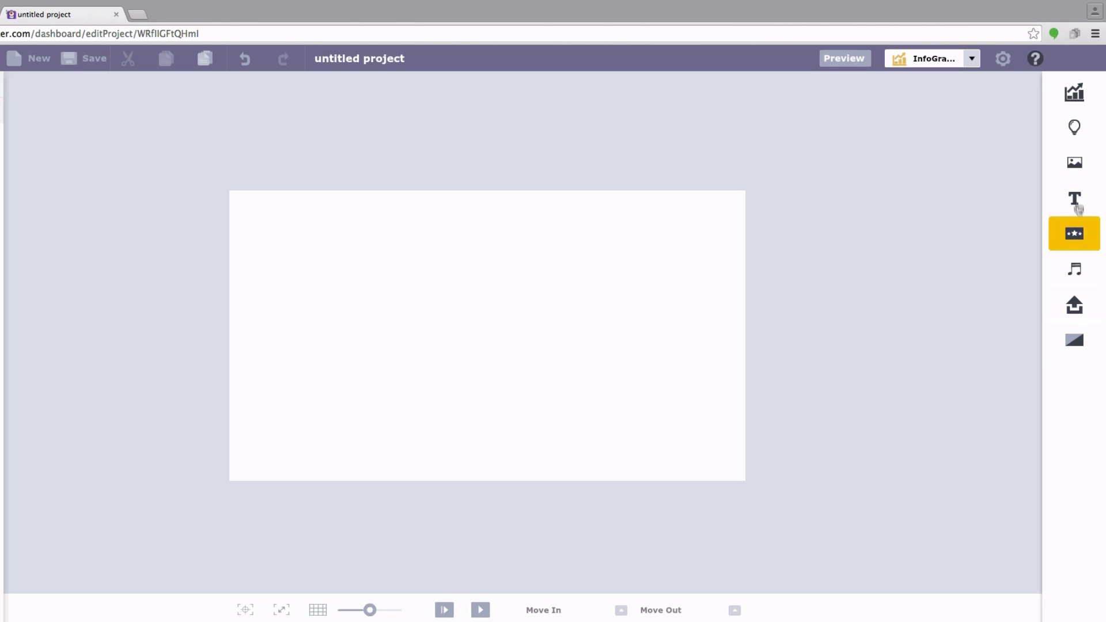
- Examine the chart, number and map collections available for the blank scene 4, returning to the charts
{"action": "left_click", "coordinate": [1074, 97]}
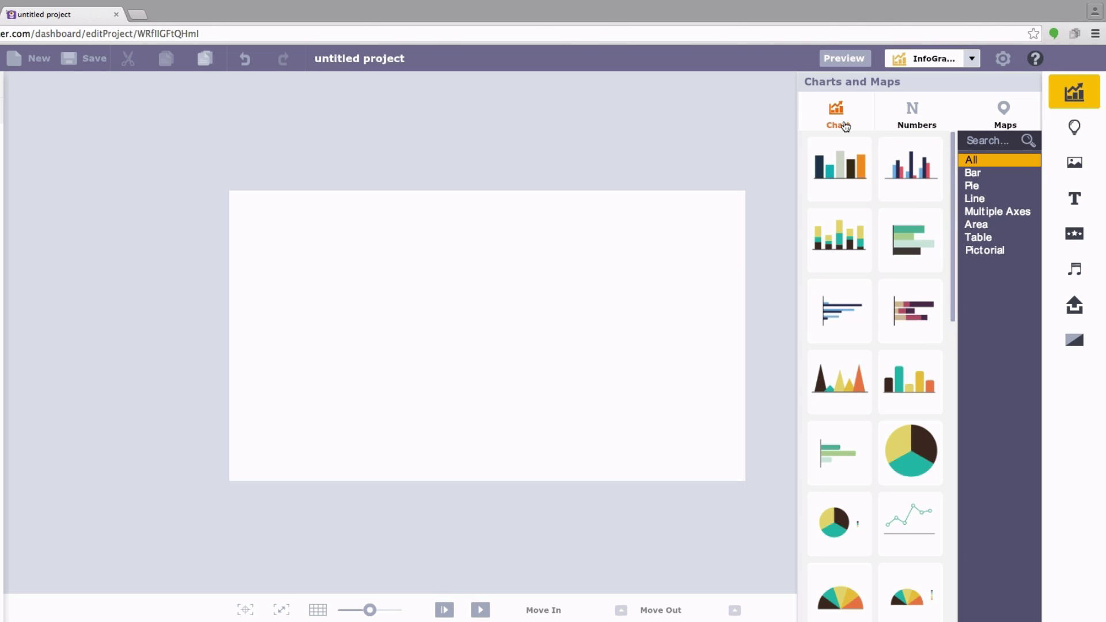
{"action": "left_click_drag", "start_coordinate": [955, 150], "coordinate": [974, 172]}
{"action": "left_click", "coordinate": [914, 112]}
{"action": "scroll", "coordinate": [954, 185], "scroll_direction": "down", "scroll_amount": 5}
{"action": "left_click", "coordinate": [956, 200]}
{"action": "left_click", "coordinate": [952, 140]}
{"action": "left_click", "coordinate": [1003, 119]}
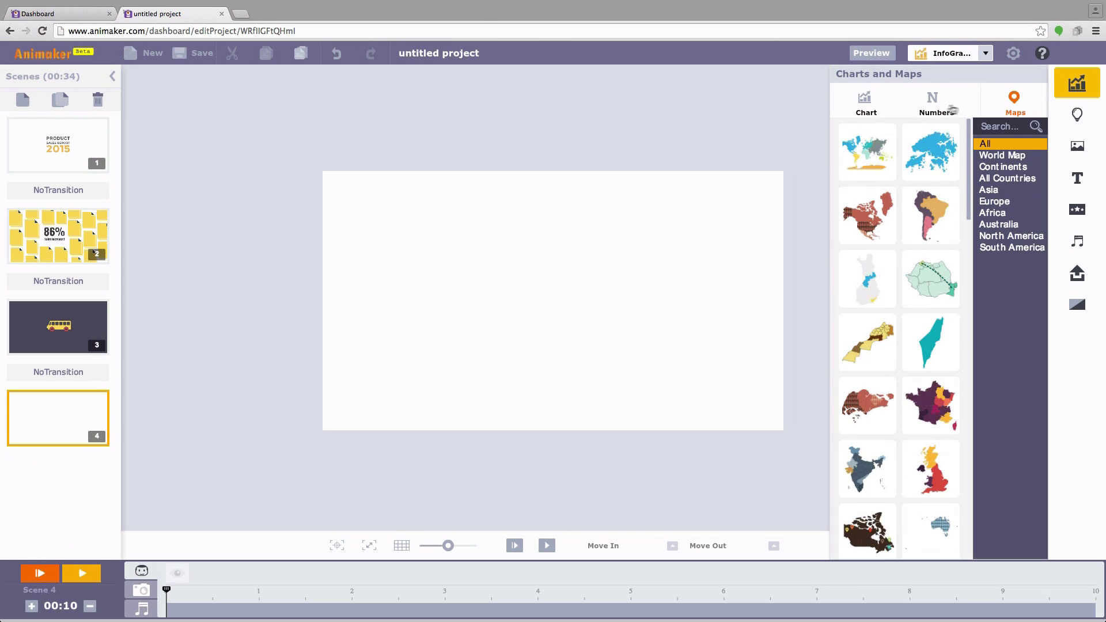
{"action": "left_click", "coordinate": [870, 111]}
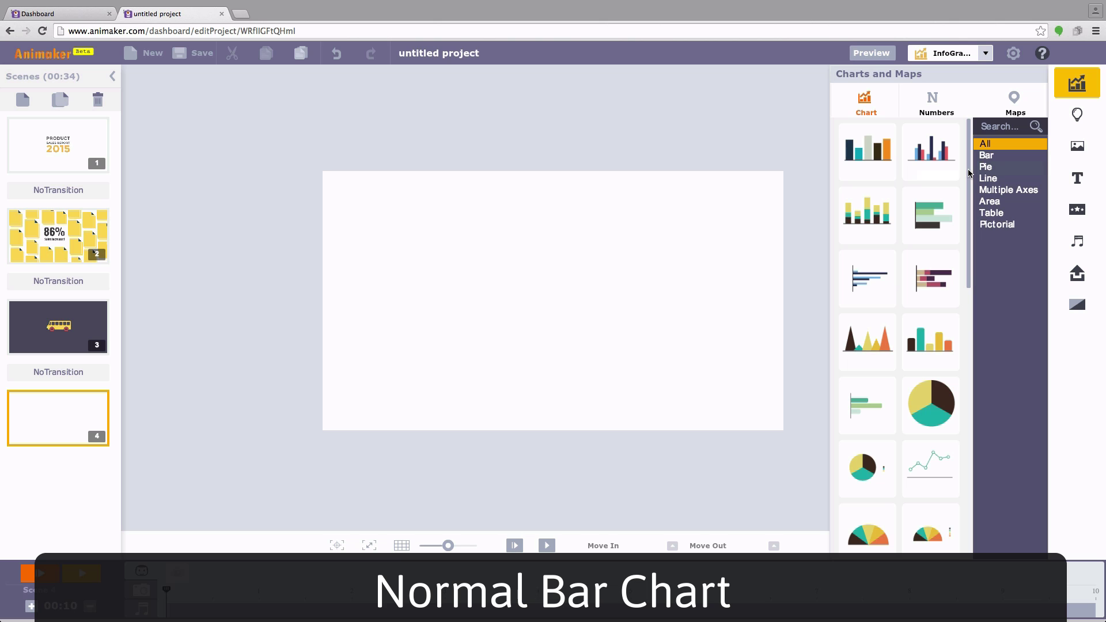
{"action": "scroll", "coordinate": [969, 173], "scroll_direction": "down", "scroll_amount": 1}
{"action": "mouse_move", "coordinate": [968, 175]}
{"action": "left_mouse_down"}
{"action": "mouse_move", "coordinate": [992, 453]}
{"action": "mouse_move", "coordinate": [984, 159]}
{"action": "left_mouse_up"}
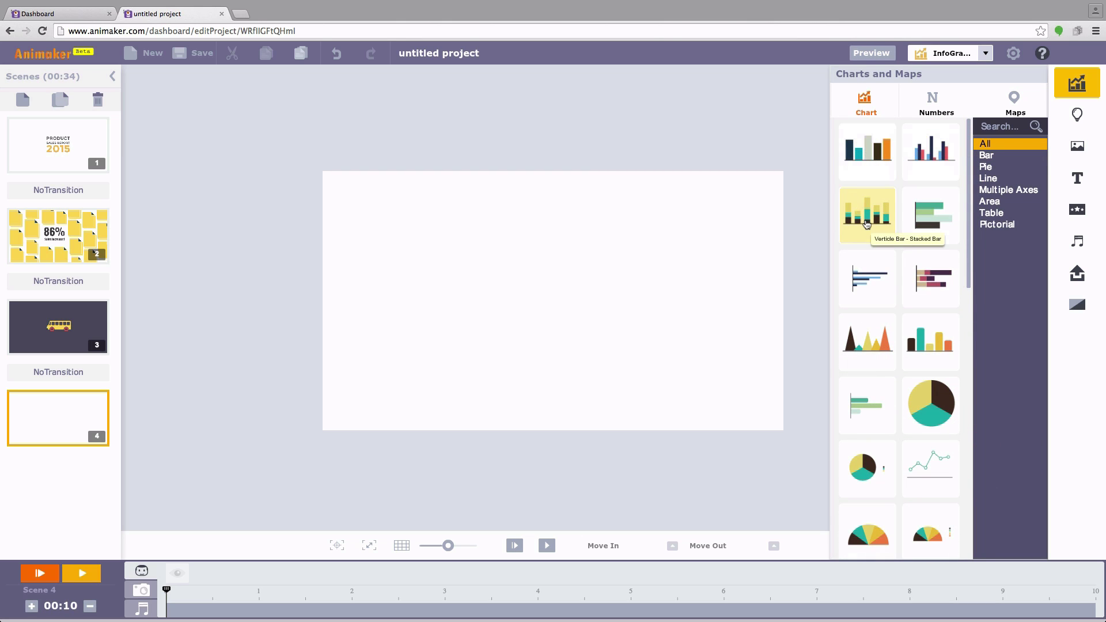
- Add a vertical stacked bar chart to scene 4 and look through its data, style, settings and effect options
{"action": "left_click", "coordinate": [866, 224]}
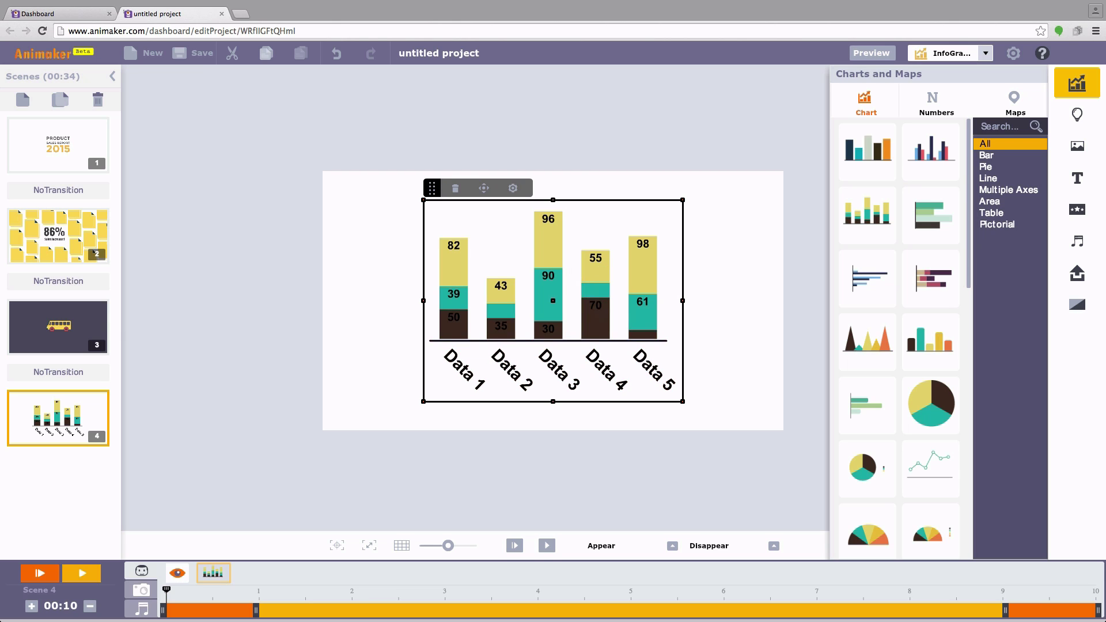
{"action": "left_click", "coordinate": [512, 188]}
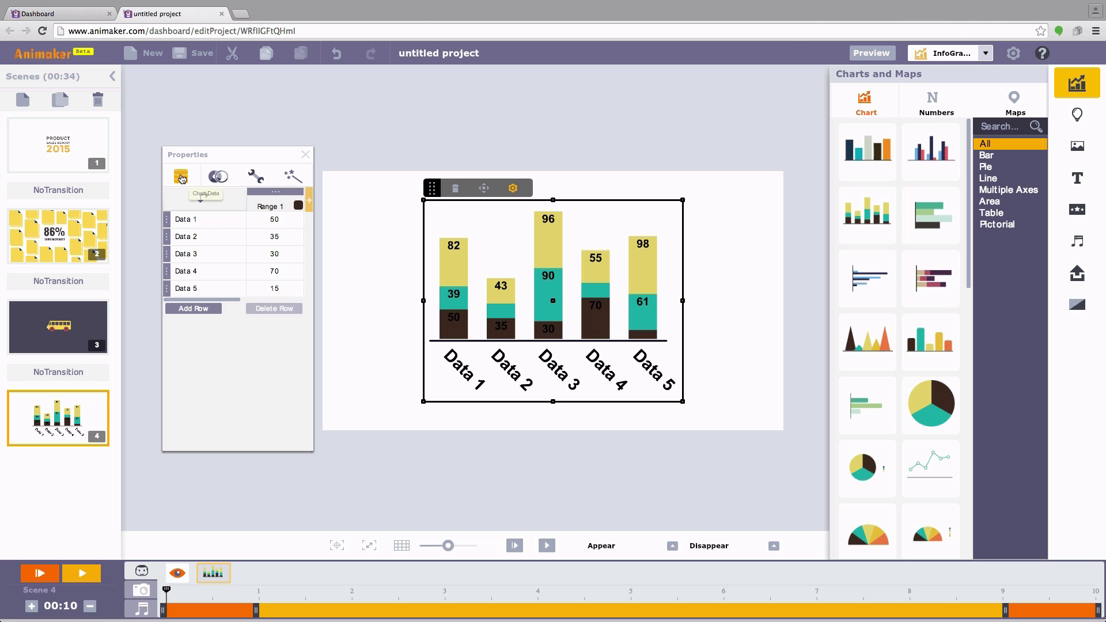
{"action": "left_click", "coordinate": [223, 178]}
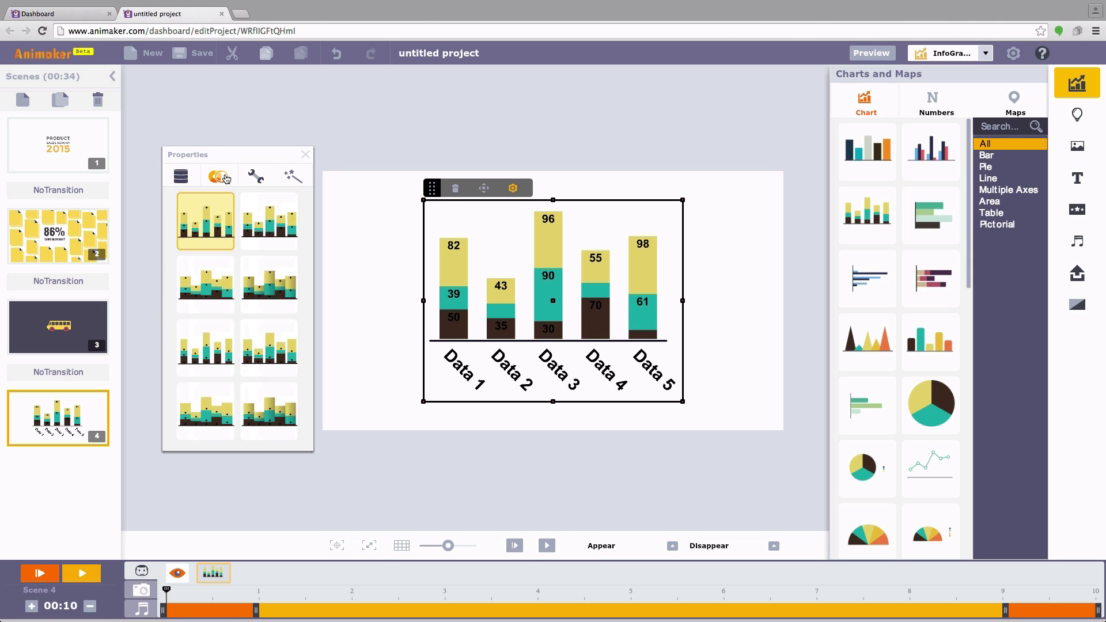
{"action": "left_click", "coordinate": [255, 176]}
{"action": "left_click", "coordinate": [295, 182]}
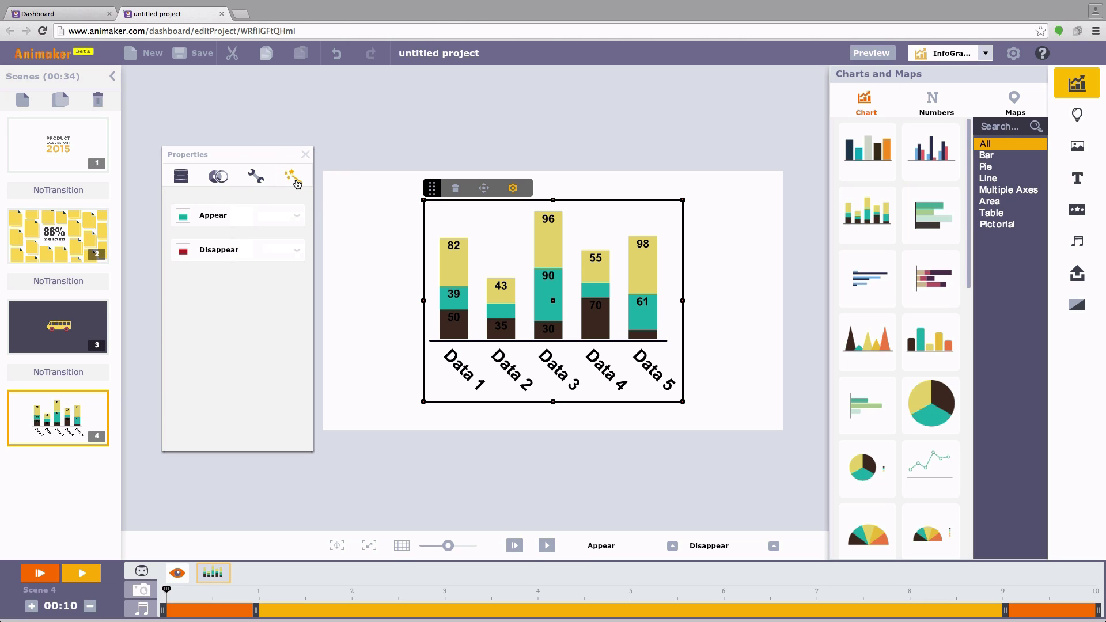
{"action": "left_click", "coordinate": [180, 177]}
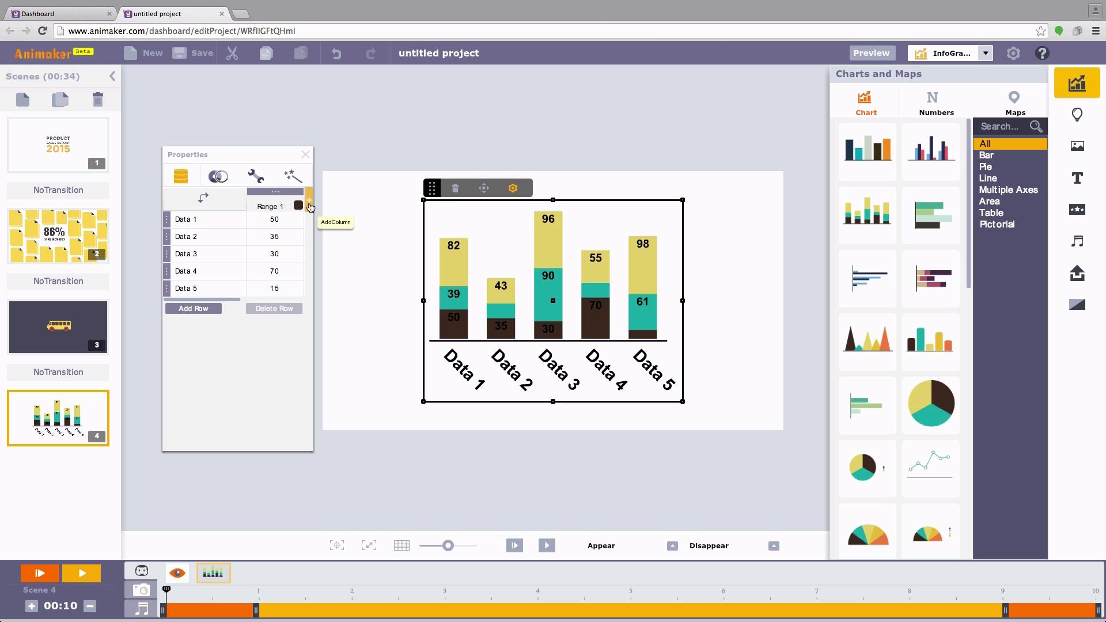
- Add three more data columns to the stacked bar chart, up to Range 6
{"action": "left_click", "coordinate": [310, 203]}
{"action": "left_click", "coordinate": [309, 202]}
{"action": "left_click", "coordinate": [309, 203]}
- Add four more rows below Data 5 in the stacked bar chart's data table
{"action": "left_click", "coordinate": [204, 308]}
{"action": "left_click", "coordinate": [204, 323]}
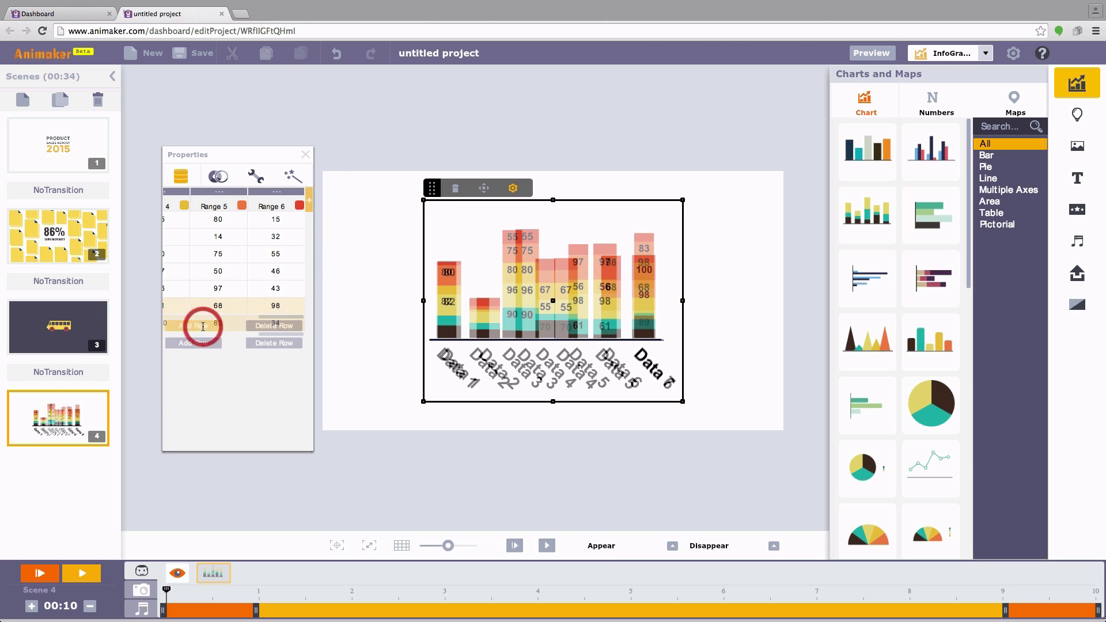
{"action": "left_click", "coordinate": [201, 343]}
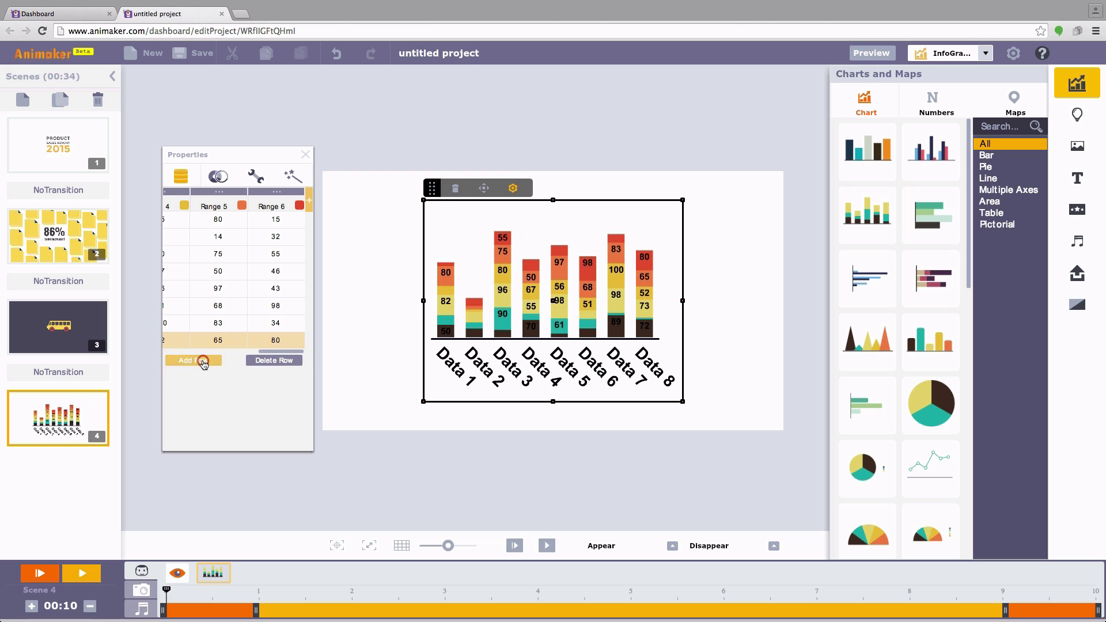
{"action": "left_click", "coordinate": [202, 360]}
- Delete the four extra rows below Data 5 from the chart's data table
{"action": "left_click_drag", "start_coordinate": [277, 369], "coordinate": [161, 363]}
{"action": "left_click", "coordinate": [272, 379]}
{"action": "left_click", "coordinate": [273, 362]}
{"action": "left_click", "coordinate": [275, 344]}
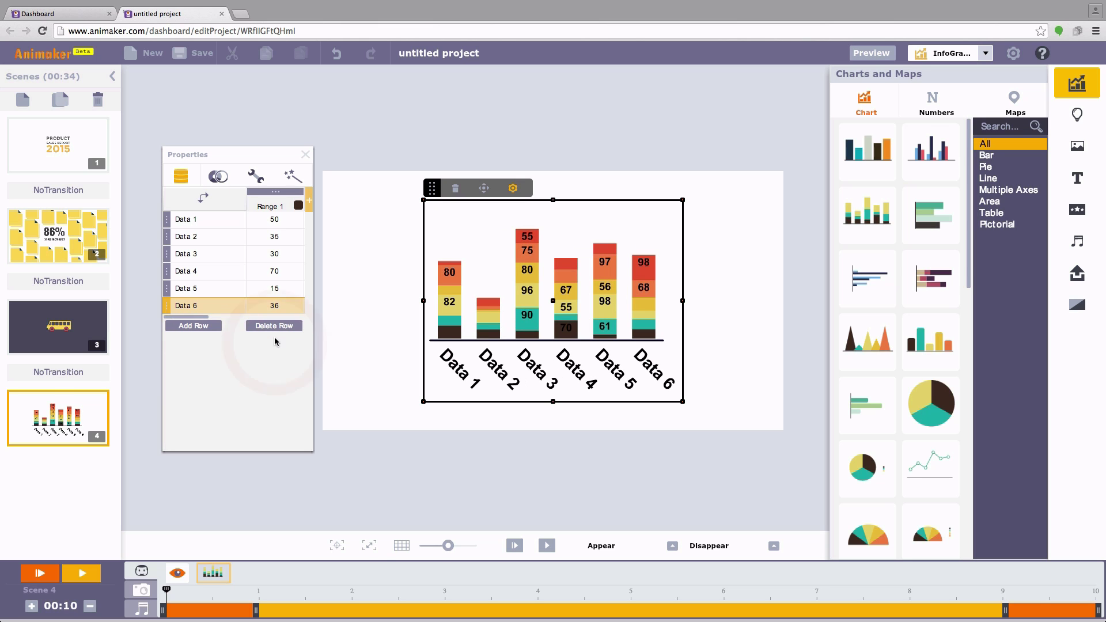
{"action": "left_click", "coordinate": [277, 327]}
- Set the chart's Range 1 values to 55 for Data 3 and 82 for Data 4
{"action": "double_click", "coordinate": [277, 253]}
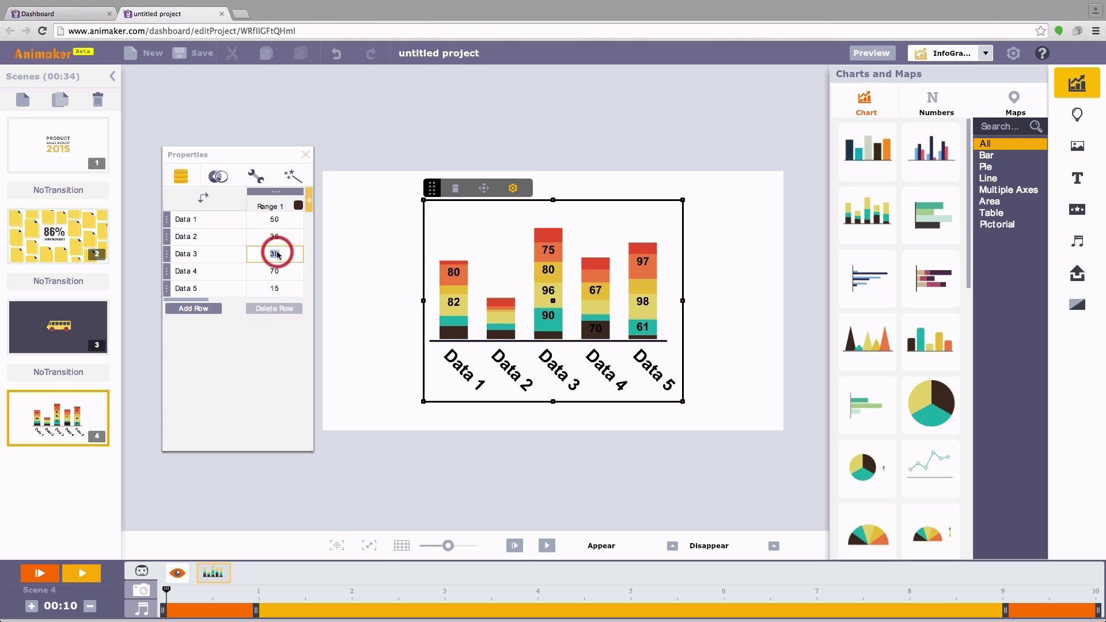
{"action": "double_click", "coordinate": [281, 273]}
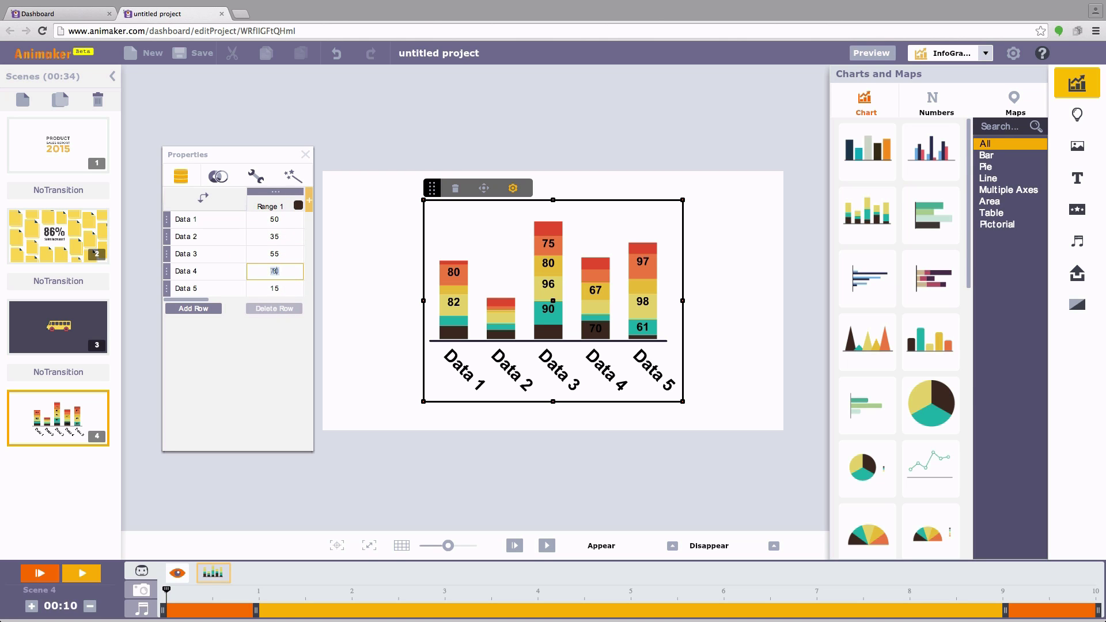
{"action": "left_click", "coordinate": [280, 287]}
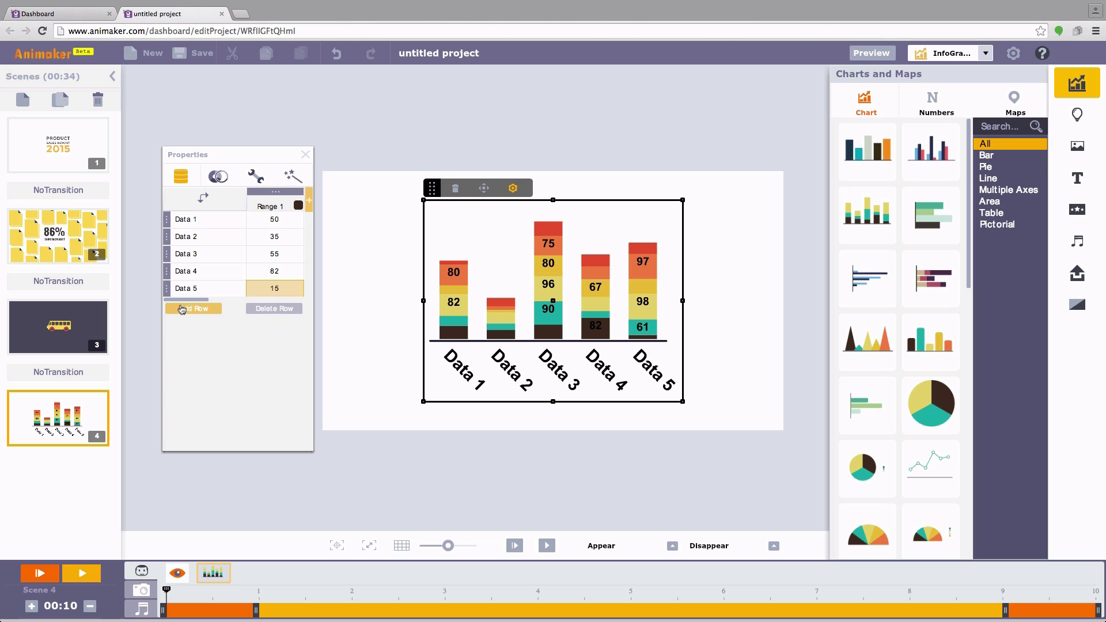
- Set Range 2 to 90 for Data 2 and 20 for Data 3, and Range 3 to 20 for Data 5
{"action": "left_click_drag", "start_coordinate": [192, 300], "coordinate": [237, 301]}
{"action": "double_click", "coordinate": [220, 239]}
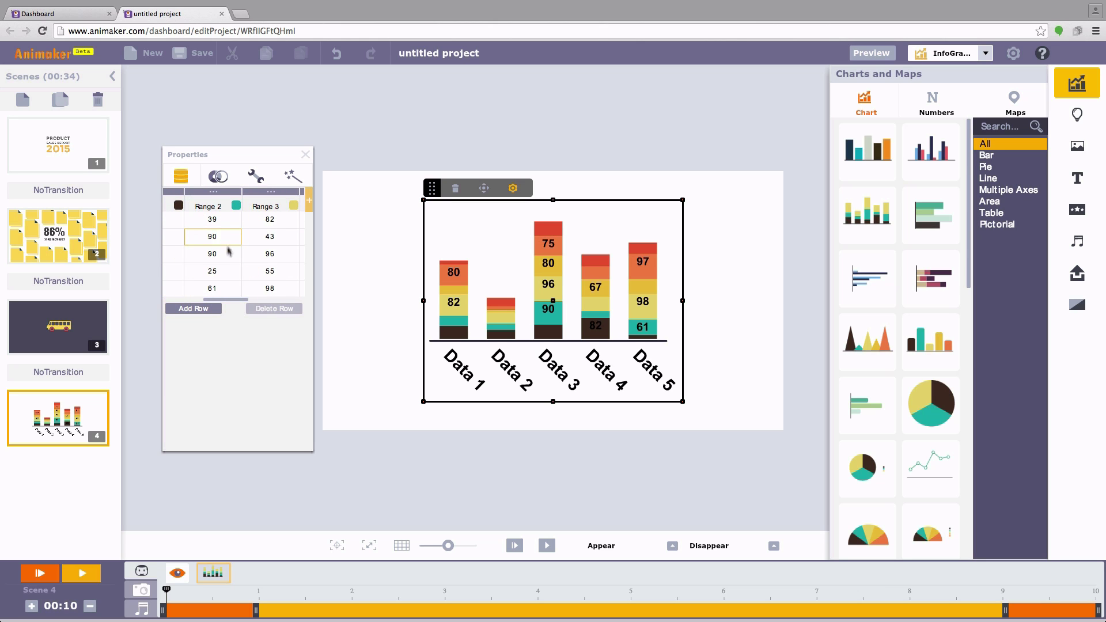
{"action": "double_click", "coordinate": [221, 254]}
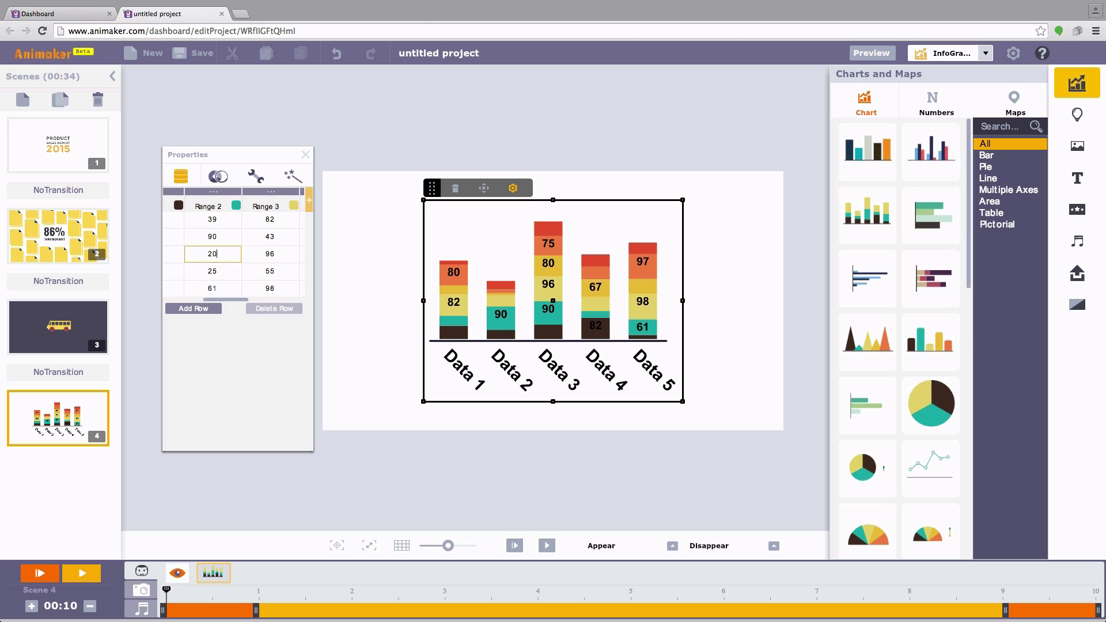
{"action": "double_click", "coordinate": [278, 288]}
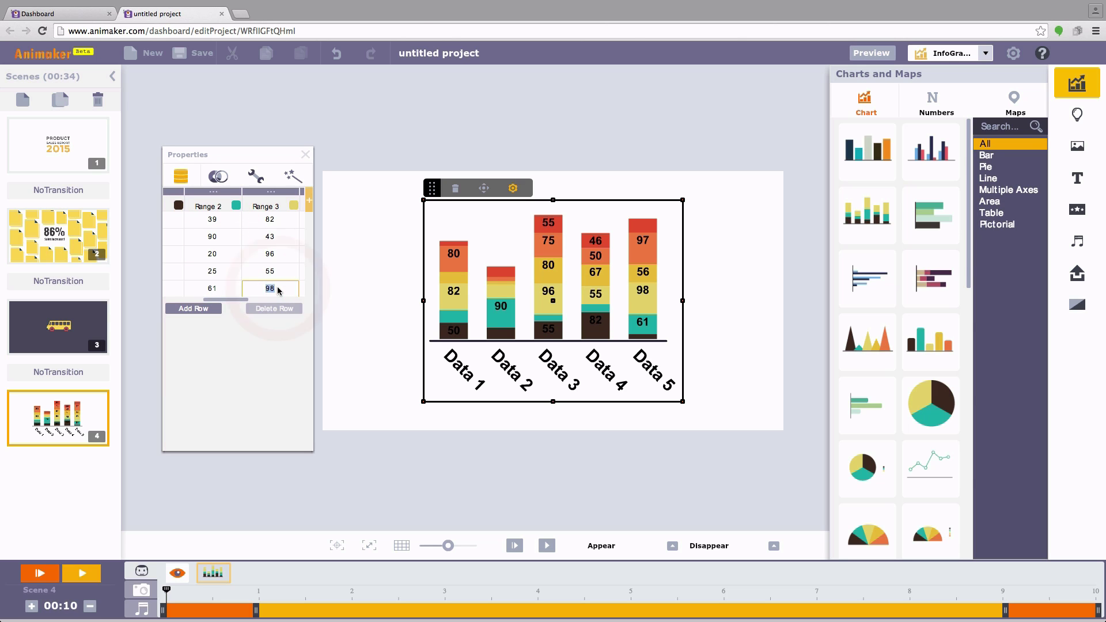
{"action": "double_click", "coordinate": [281, 252]}
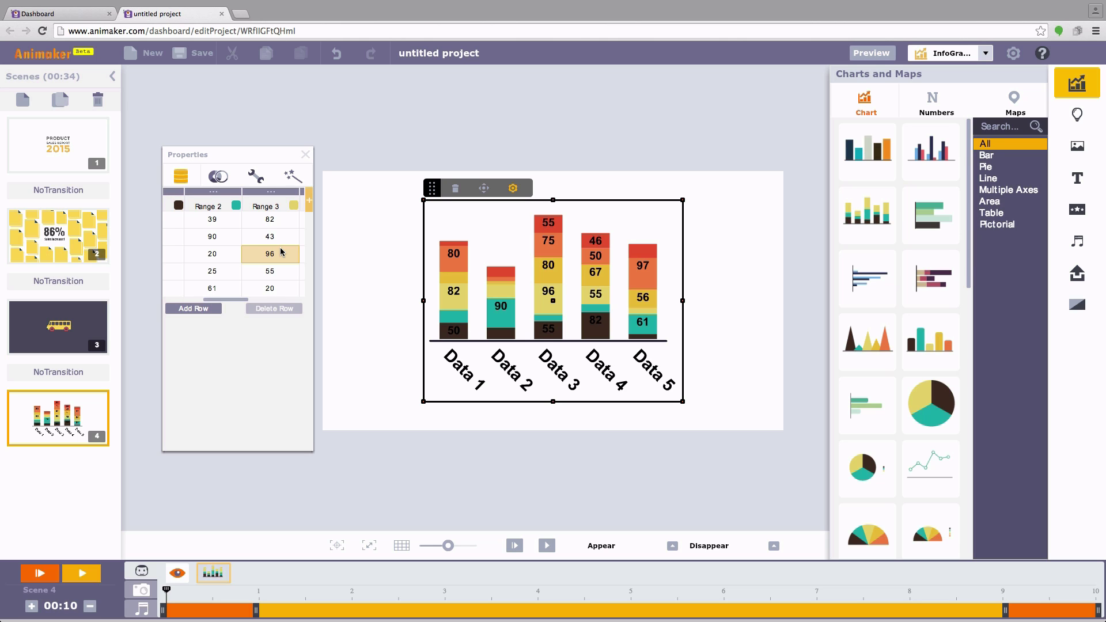
{"action": "left_click_drag", "start_coordinate": [232, 302], "coordinate": [164, 300]}
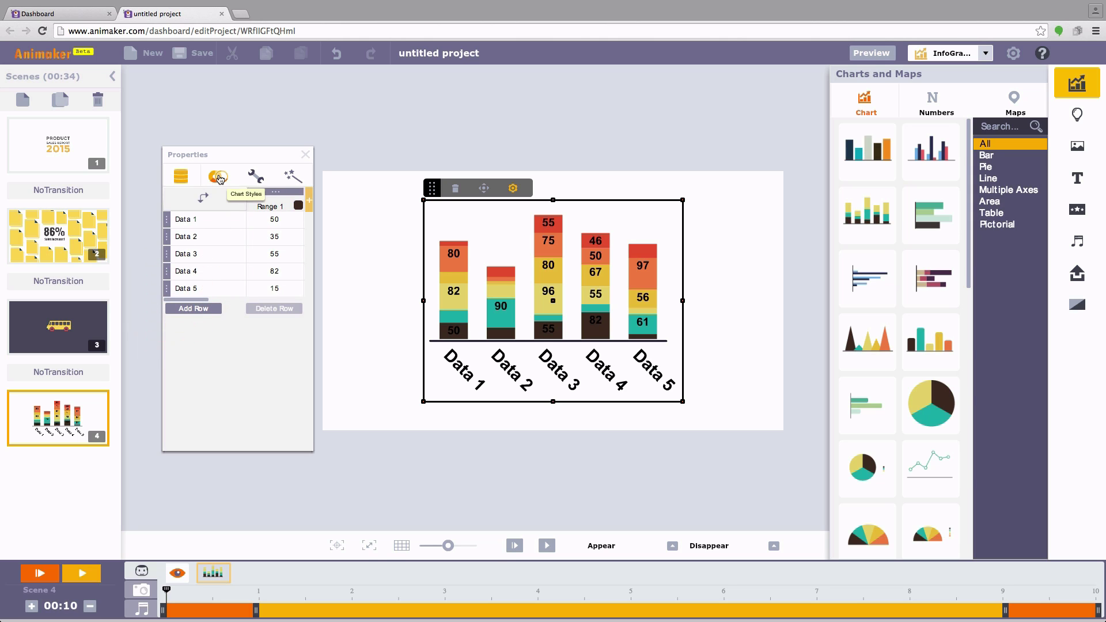
- Try other chart styles on the stacked bars, including the one without gaps, and return to the first style
{"action": "left_click", "coordinate": [219, 178]}
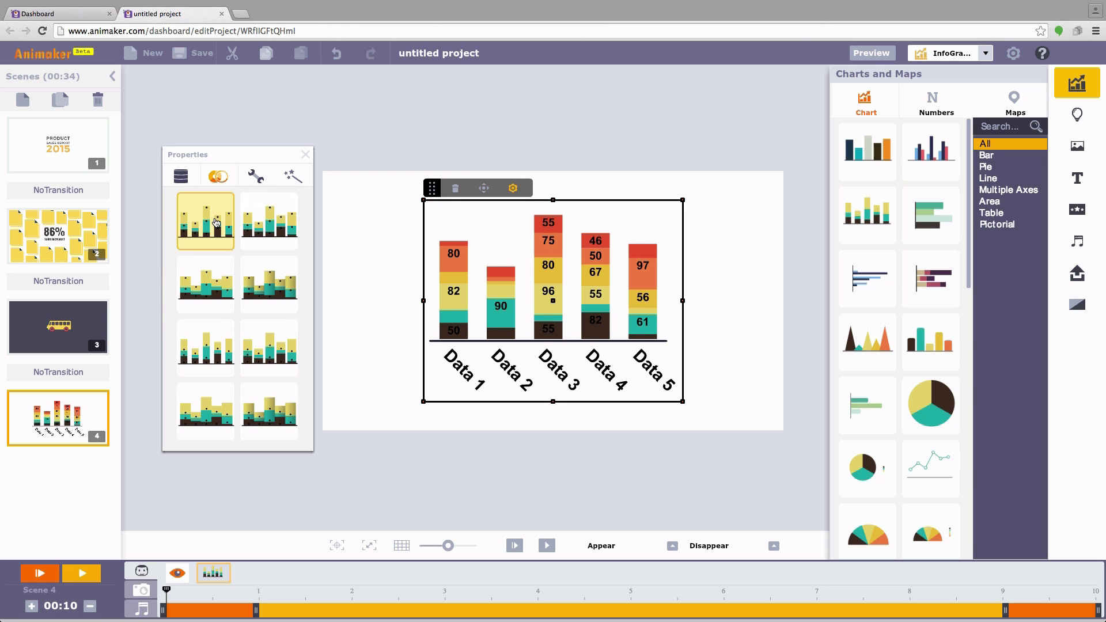
{"action": "left_click", "coordinate": [262, 226]}
{"action": "left_click", "coordinate": [225, 278]}
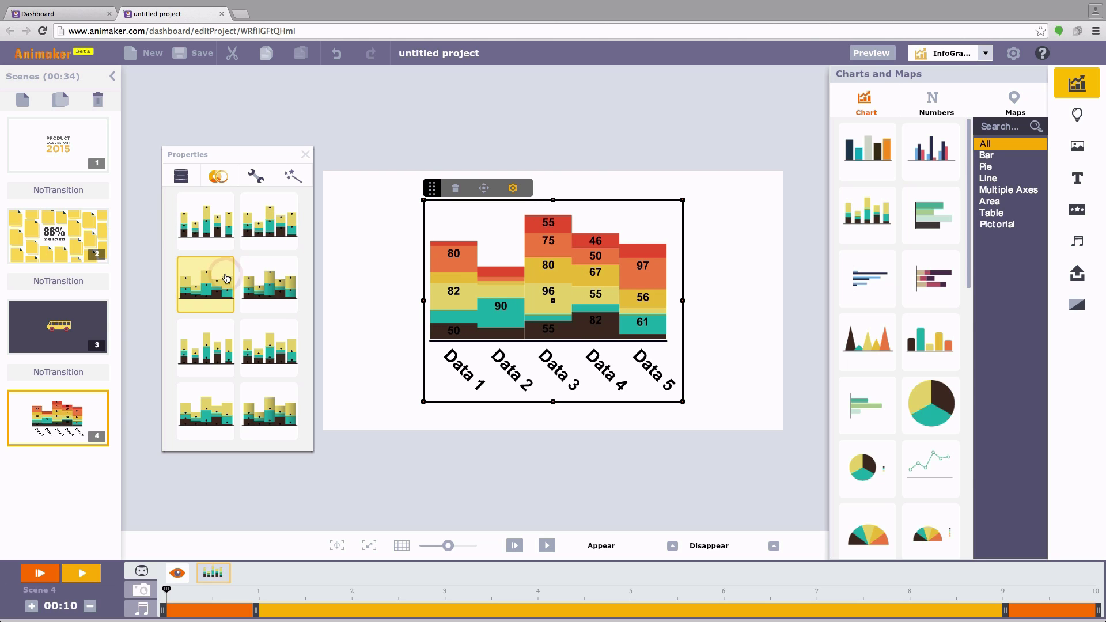
{"action": "left_click", "coordinate": [252, 231]}
{"action": "left_click", "coordinate": [216, 232]}
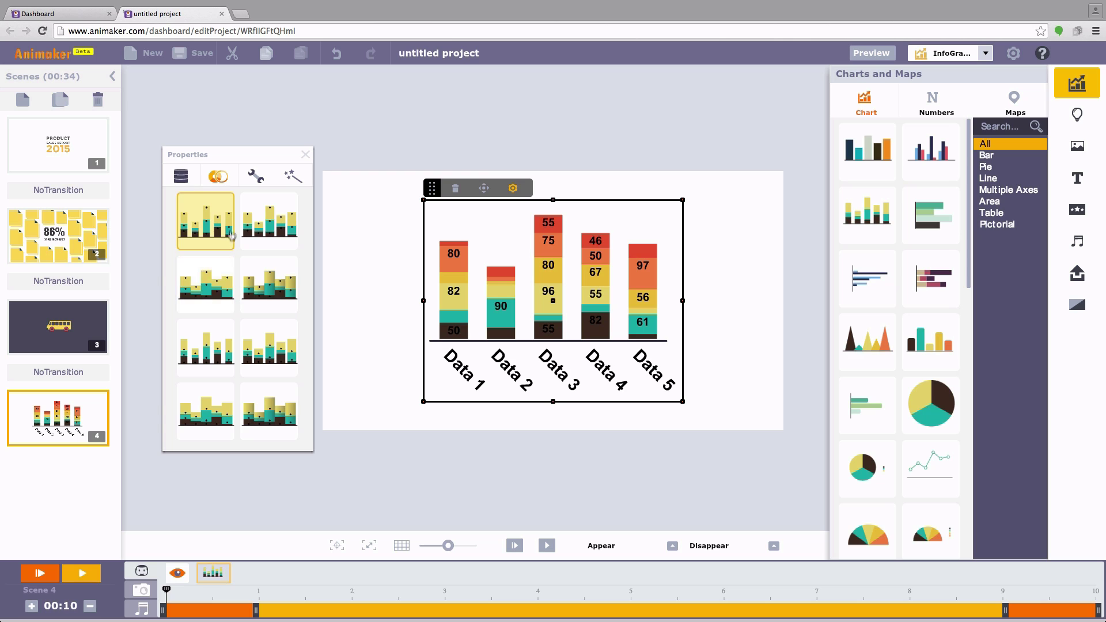
- Apply the navy, teal and orange colour theme to the chart and set its font to Glegoo
{"action": "left_click", "coordinate": [256, 178]}
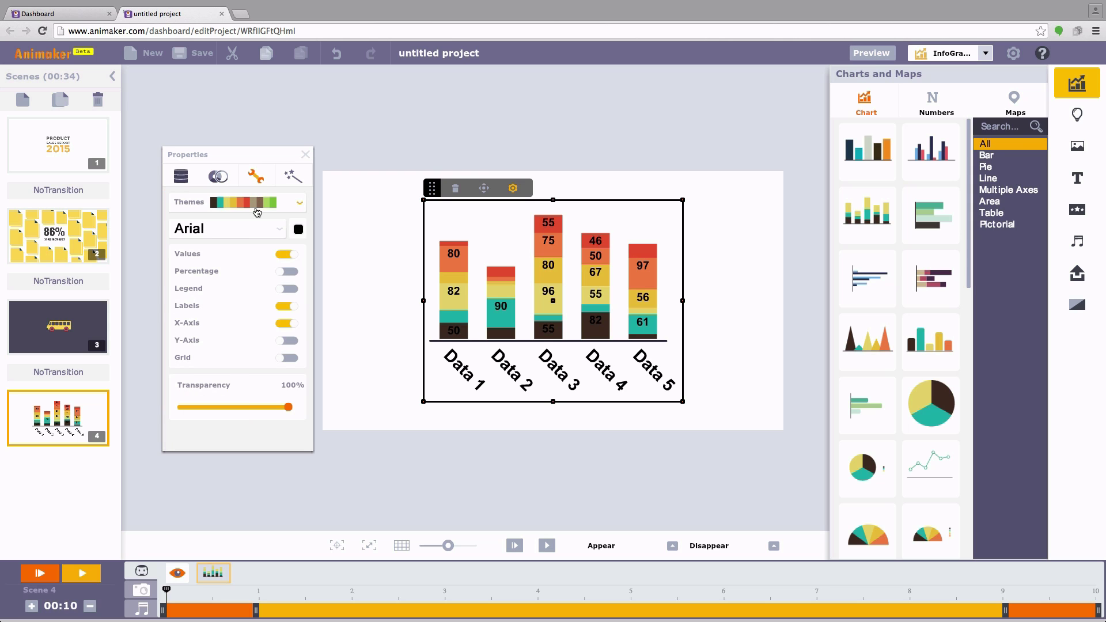
{"action": "left_click", "coordinate": [257, 211]}
{"action": "left_click", "coordinate": [254, 247]}
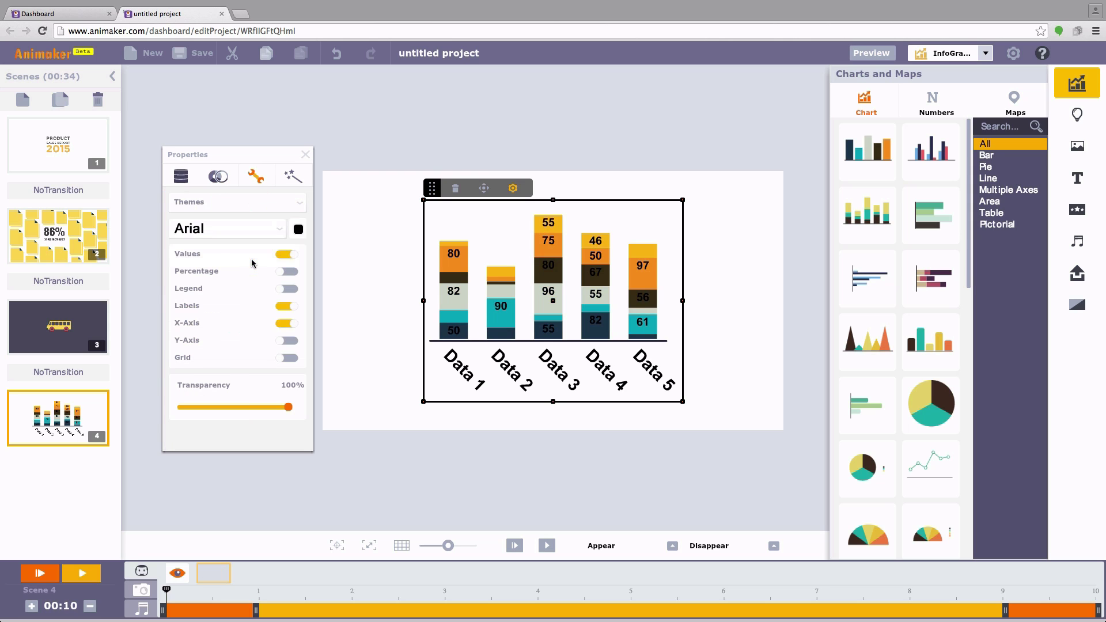
{"action": "left_click", "coordinate": [251, 229]}
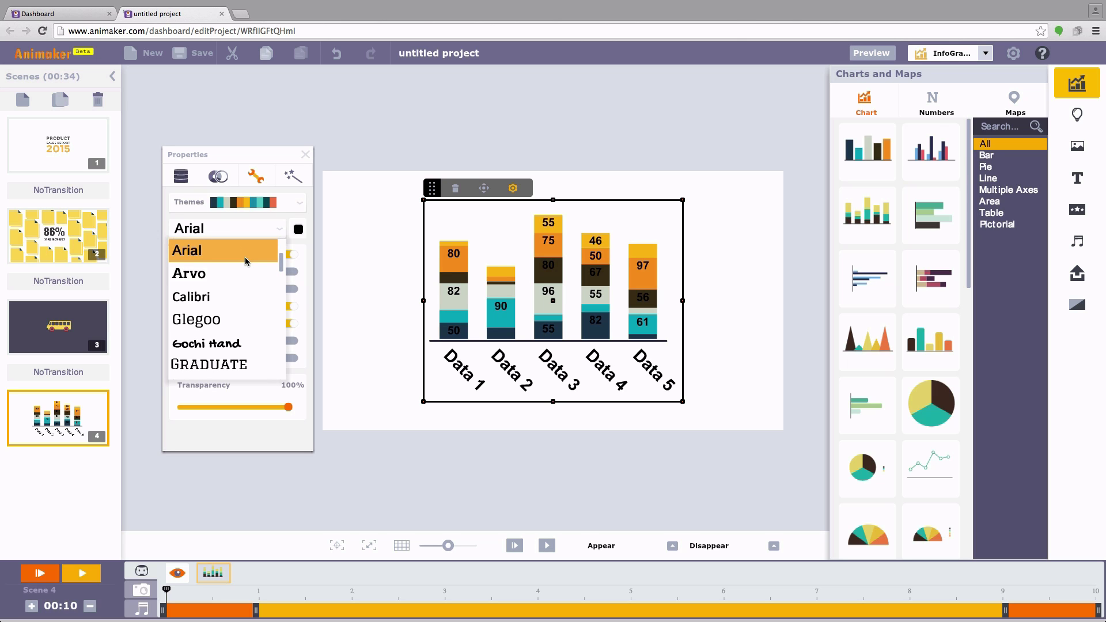
{"action": "left_click", "coordinate": [236, 328]}
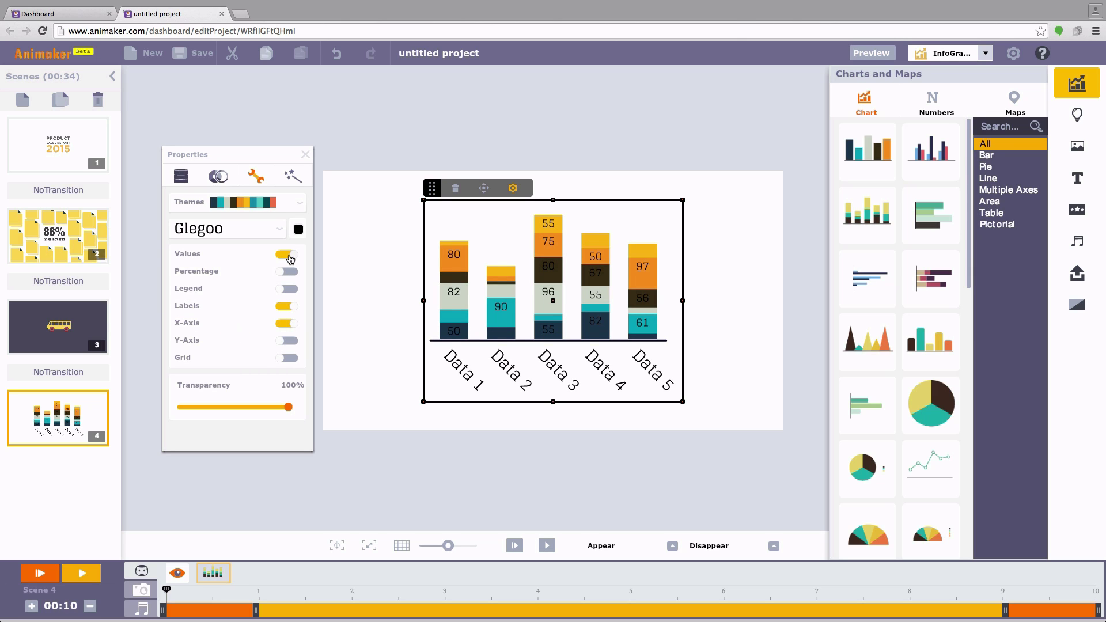
- Turn off the chart's values and turn on percentages, and open its appear and disappear effect settings
{"action": "left_click", "coordinate": [286, 254]}
{"action": "left_click", "coordinate": [288, 271]}
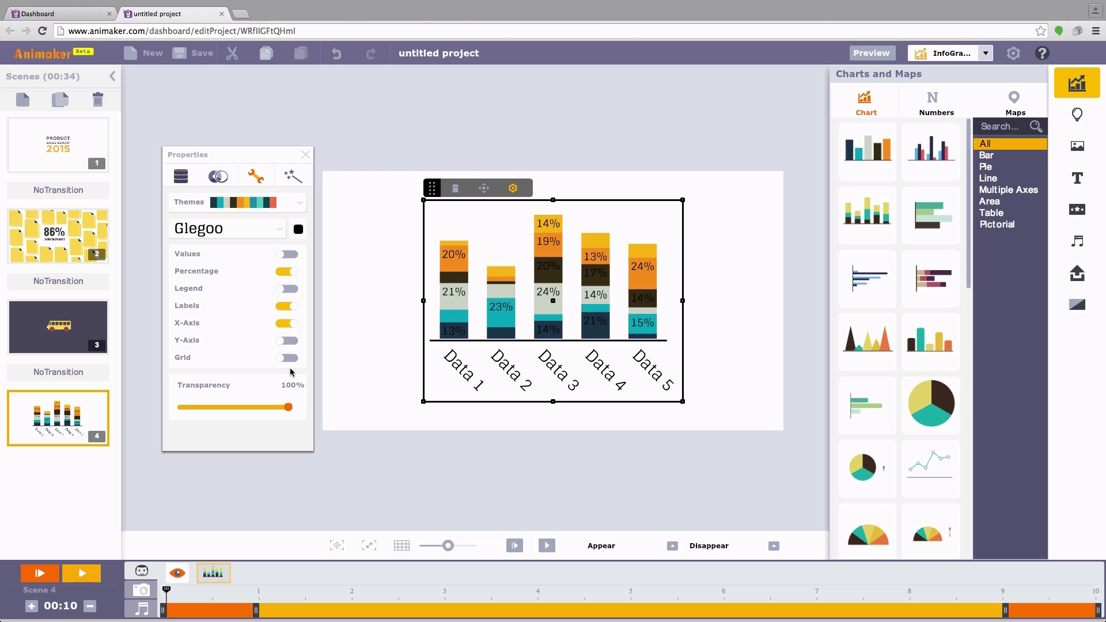
{"action": "left_click", "coordinate": [293, 179]}
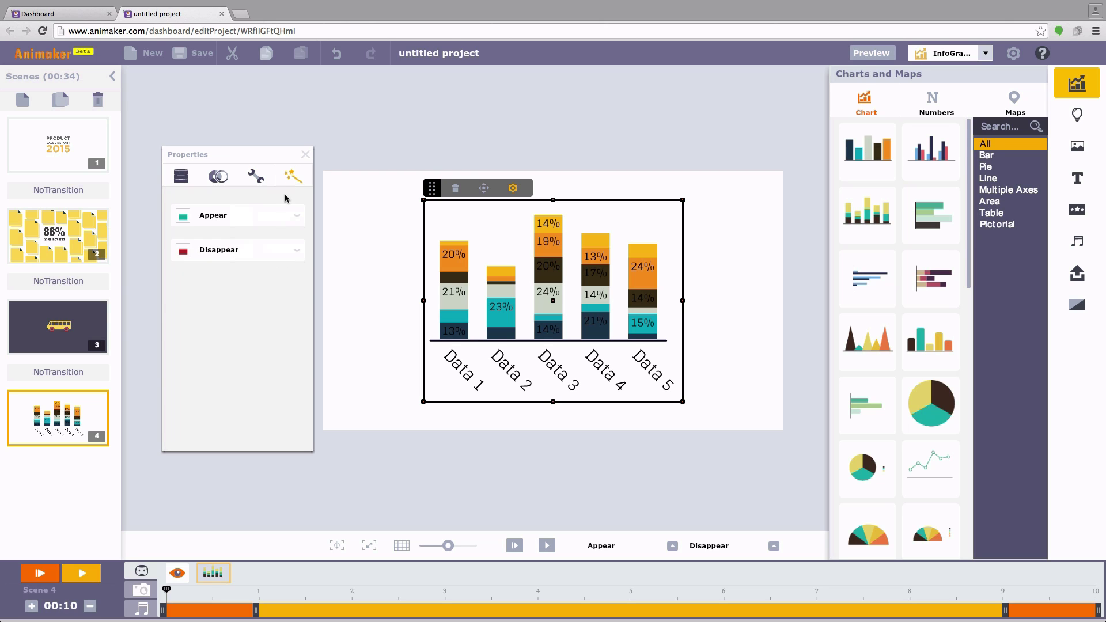
- Browse the appear and disappear effects available for the stacked bar chart
{"action": "left_click", "coordinate": [293, 215]}
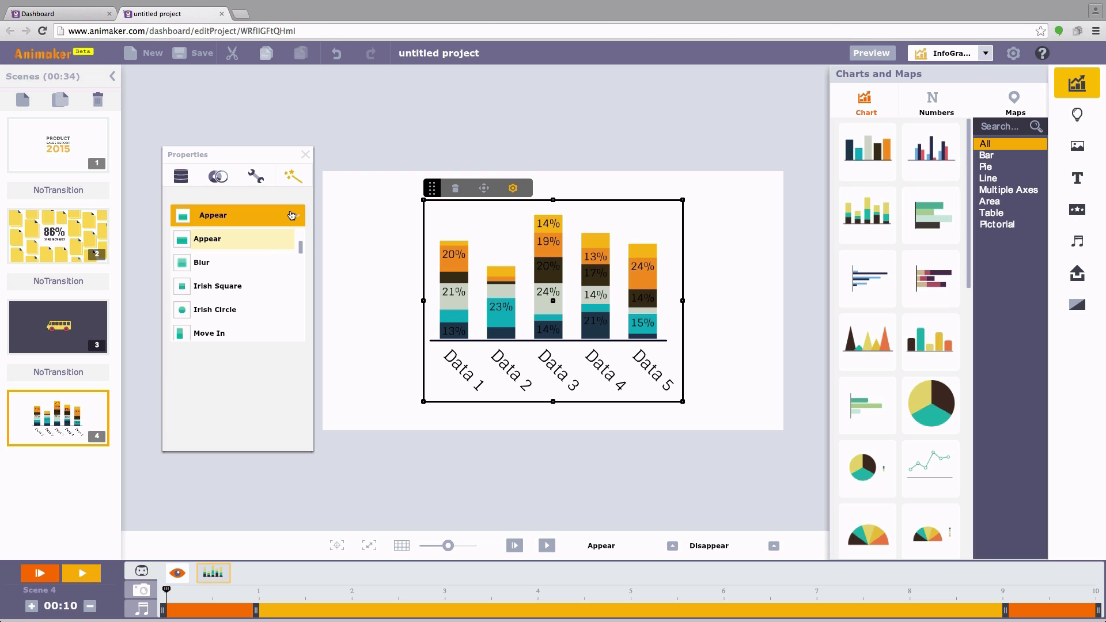
{"action": "left_click", "coordinate": [291, 214]}
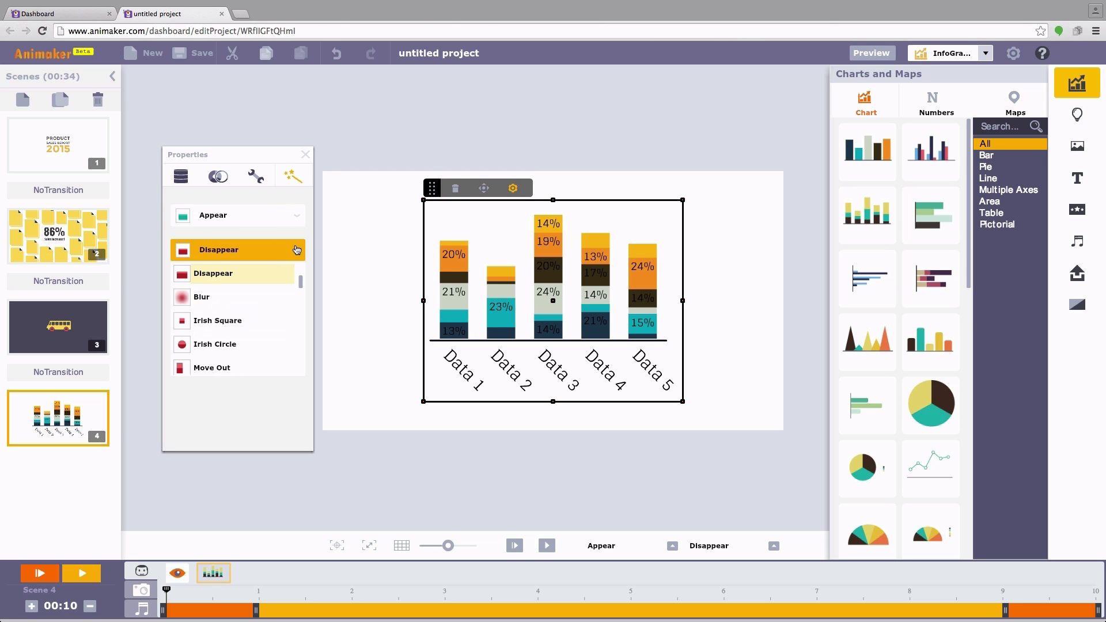
{"action": "left_click", "coordinate": [296, 250]}
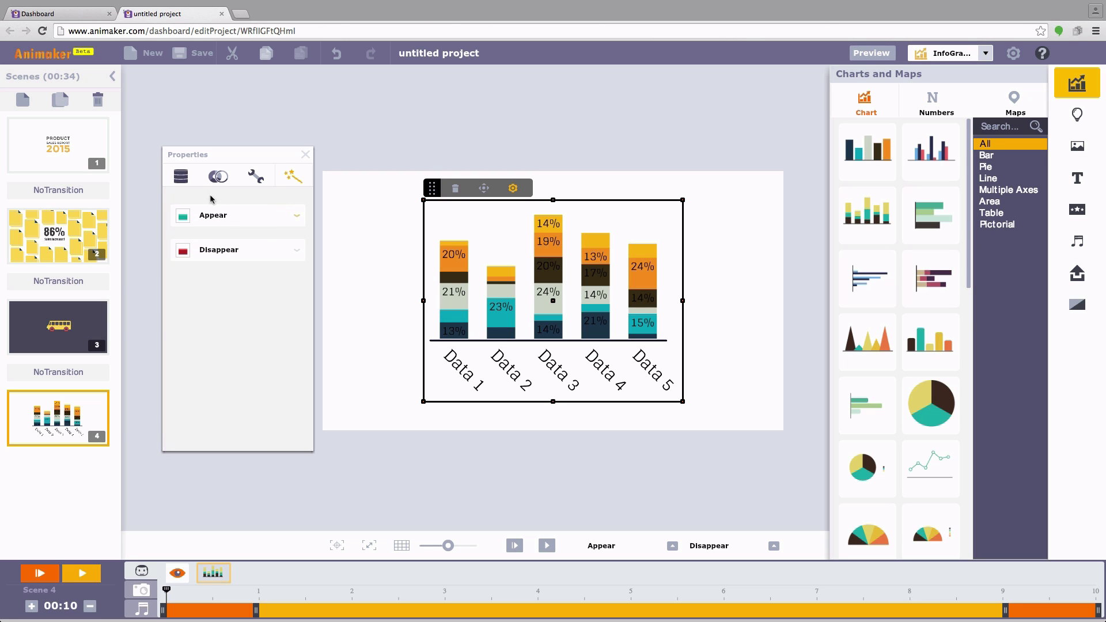
- Show the chart's data table, start Multimove on the chart and add a pin at 2 seconds
{"action": "left_click", "coordinate": [182, 179]}
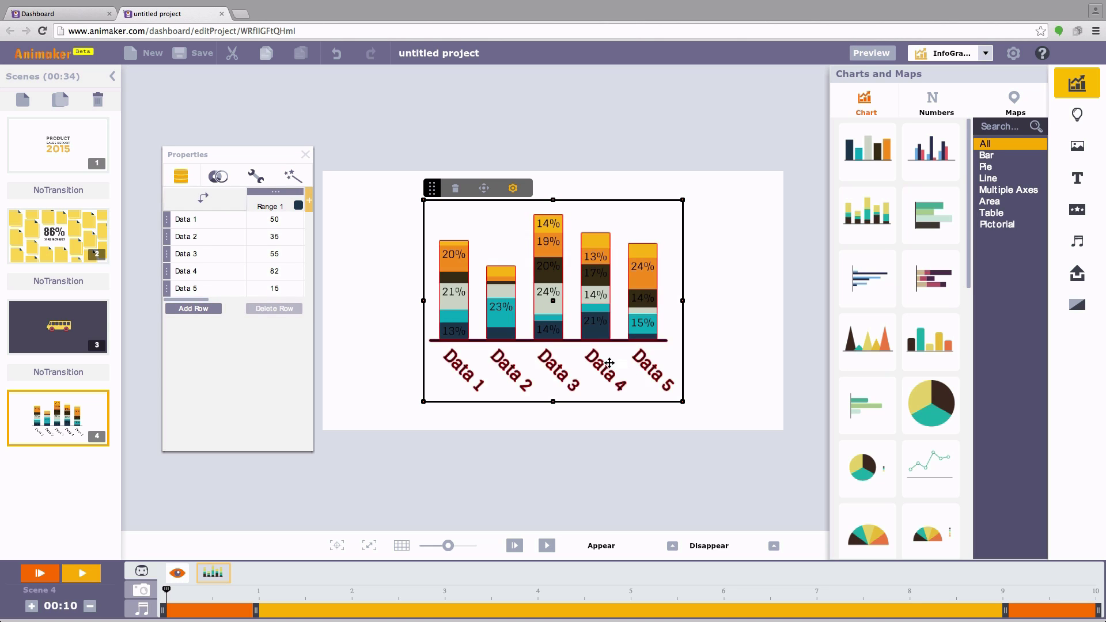
{"action": "left_click", "coordinate": [484, 189]}
{"action": "left_click", "coordinate": [348, 597]}
{"action": "left_click", "coordinate": [485, 178]}
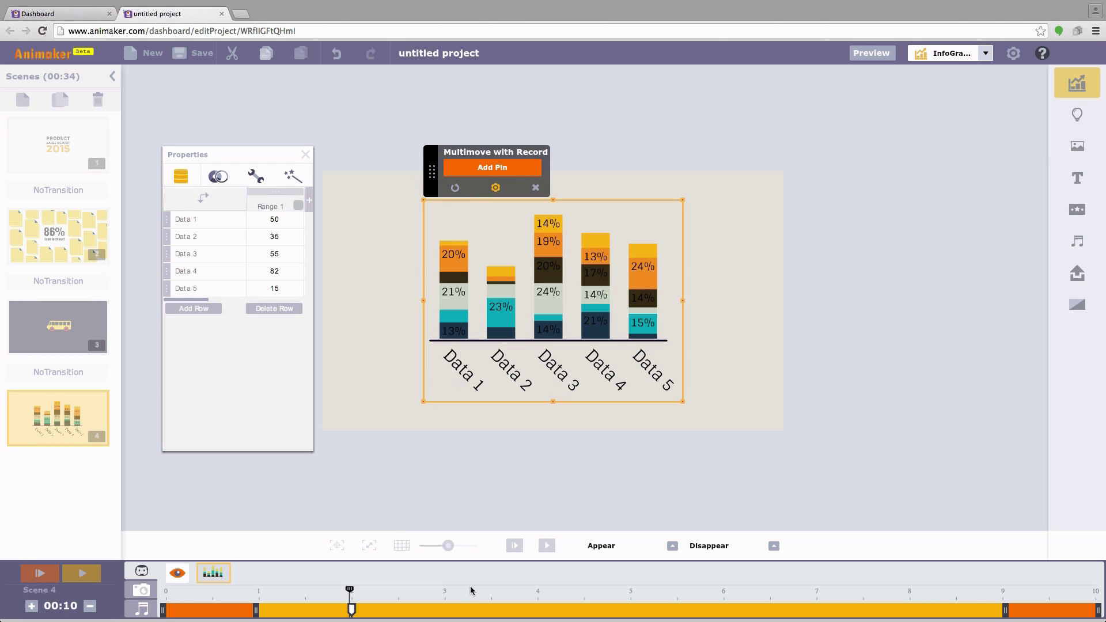
- At 3 seconds on the timeline, set Range 1 to 82 for Data 2 and 29 for Data 4
{"action": "left_click", "coordinate": [448, 594]}
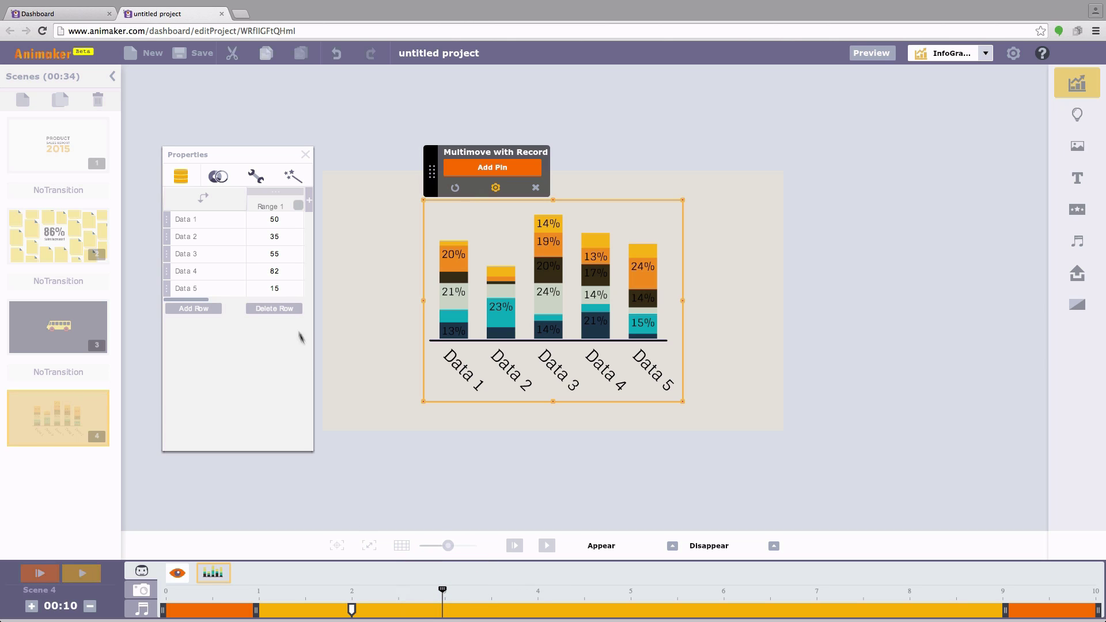
{"action": "left_click", "coordinate": [281, 220]}
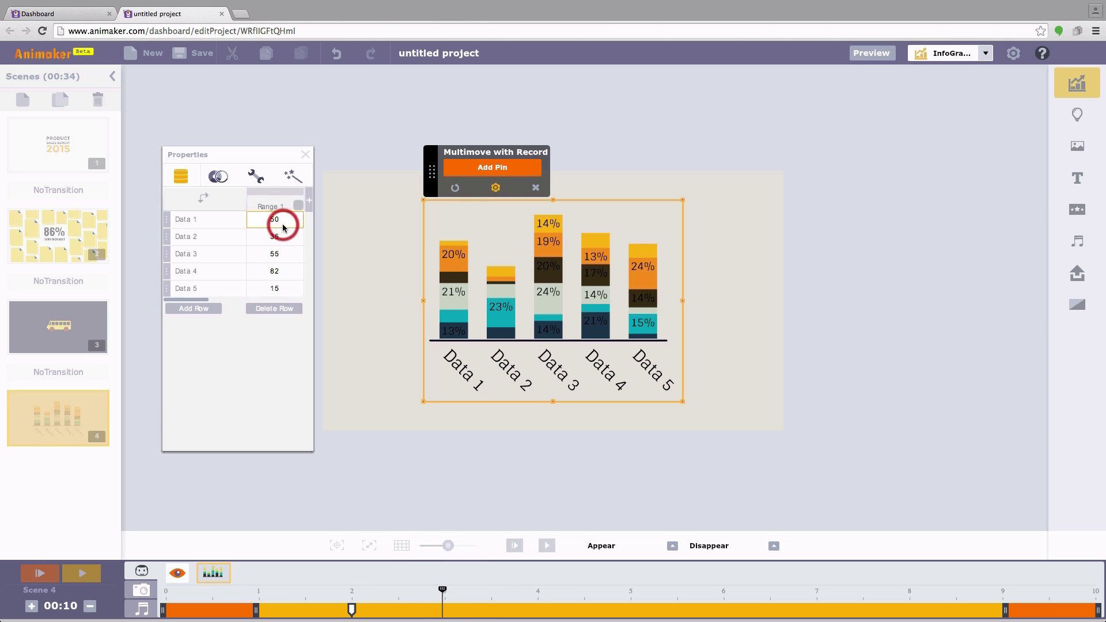
{"action": "left_click", "coordinate": [283, 220]}
{"action": "left_click", "coordinate": [276, 237]}
{"action": "type", "text": "82"}
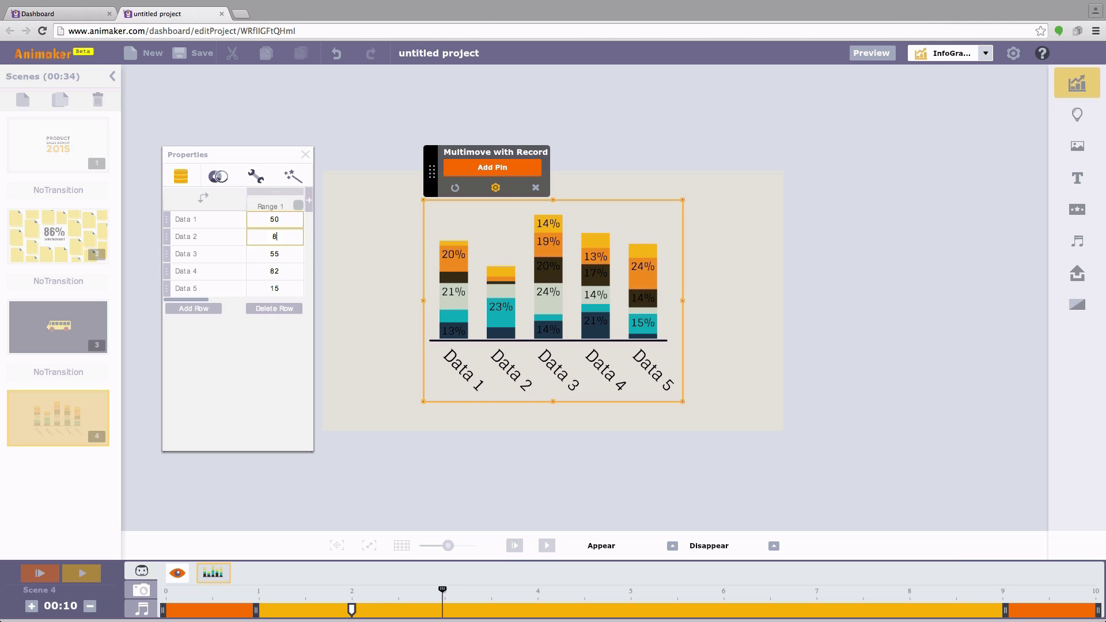
{"action": "left_click", "coordinate": [276, 271]}
{"action": "left_click", "coordinate": [277, 272]}
{"action": "type", "text": "29"}
- Set Range 3 to 10 for Data 1 and 27 for Data 4, and Range 4 to 16 for Data 3
{"action": "left_click_drag", "start_coordinate": [208, 300], "coordinate": [257, 299]}
{"action": "left_click", "coordinate": [242, 219]}
{"action": "left_click", "coordinate": [257, 276]}
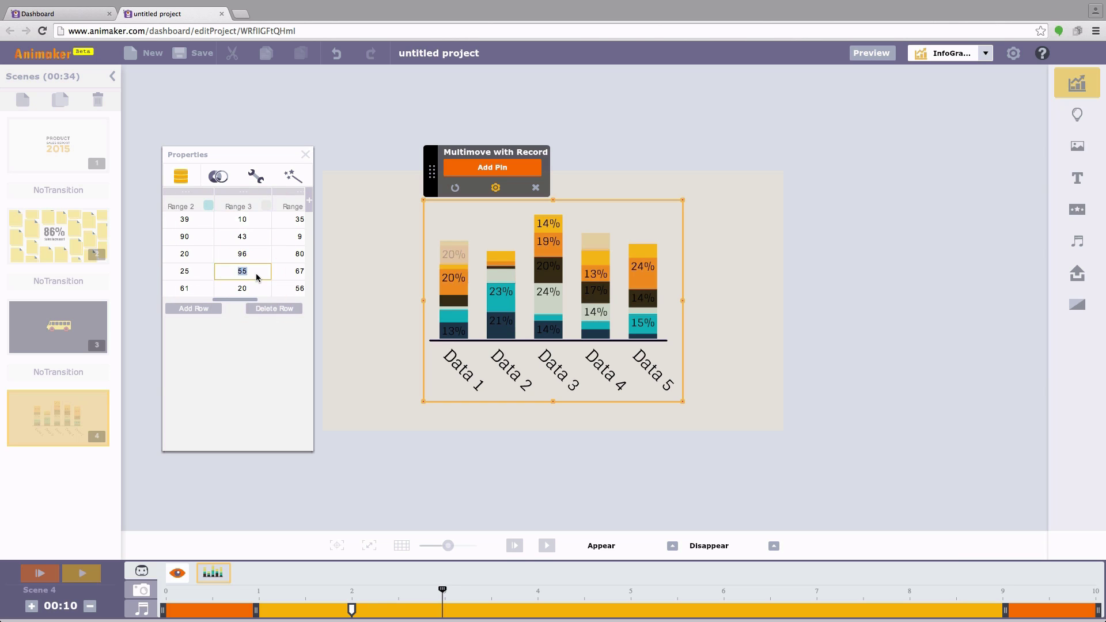
{"action": "left_click", "coordinate": [291, 253]}
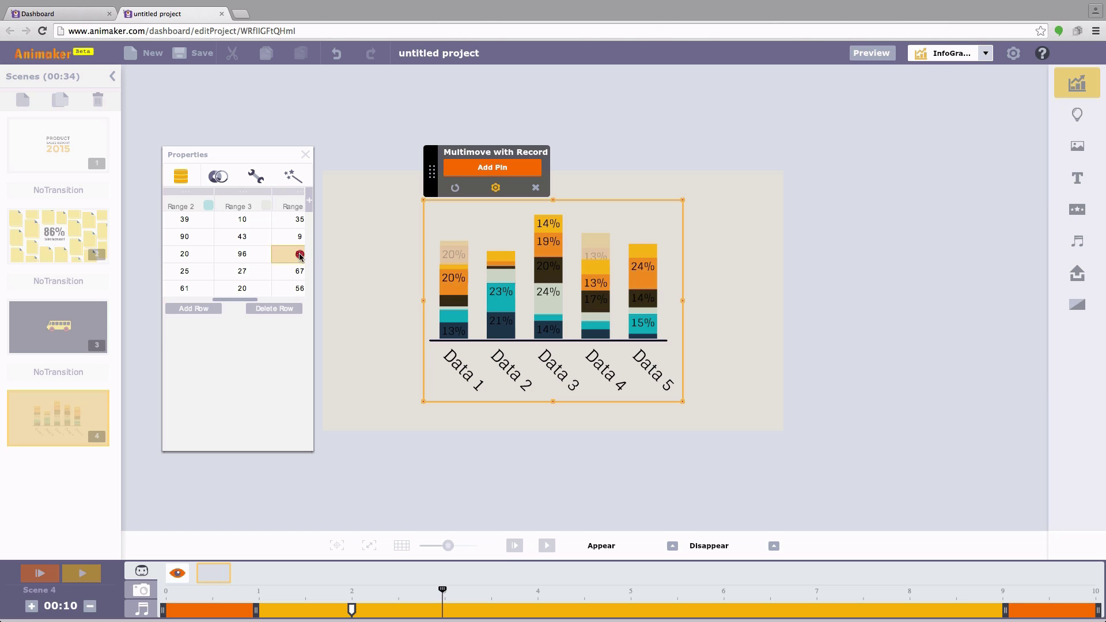
{"action": "left_click", "coordinate": [242, 288]}
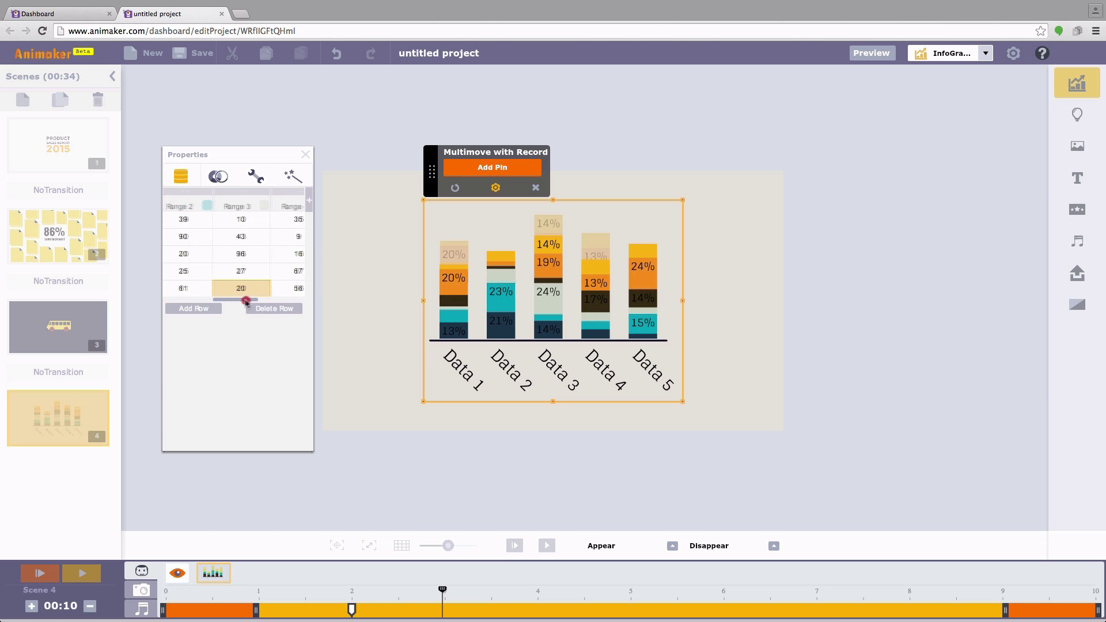
- Set Range 6 to 34, 20, 90 and 12 for Data 1, 2, 3 and 5, and add the 3-second pin
{"action": "left_click_drag", "start_coordinate": [242, 299], "coordinate": [305, 302]}
{"action": "left_click", "coordinate": [282, 236]}
{"action": "left_click", "coordinate": [279, 249]}
{"action": "type", "text": "90"}
{"action": "left_click", "coordinate": [292, 289]}
{"action": "type", "text": "12"}
{"action": "left_click", "coordinate": [279, 254]}
{"action": "left_click", "coordinate": [285, 222]}
{"action": "key", "text": "Return"}
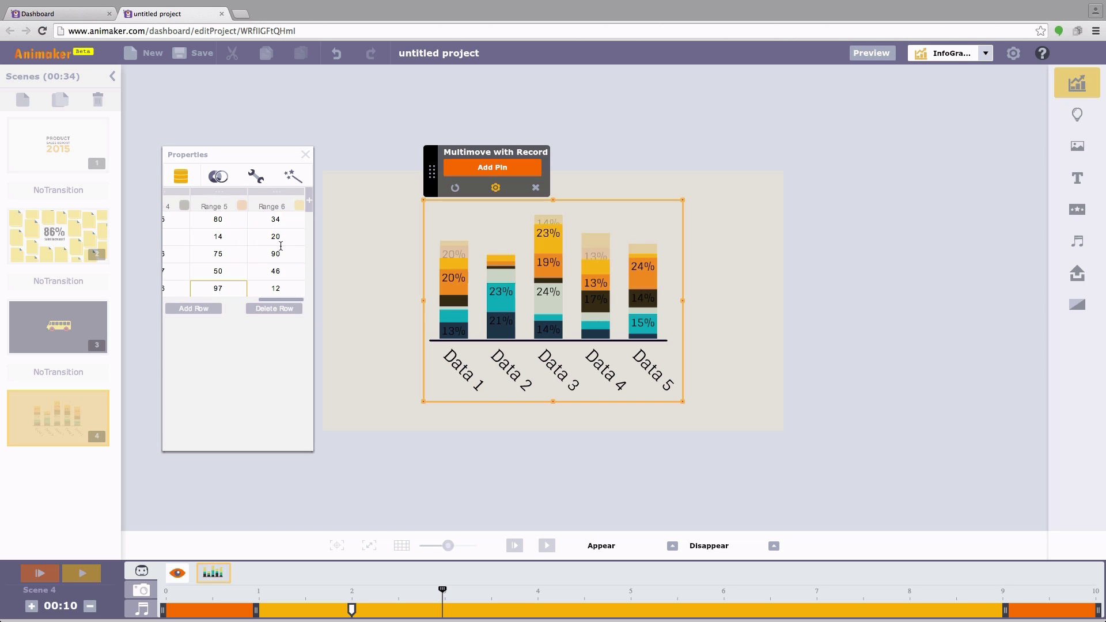
{"action": "left_click", "coordinate": [485, 169]}
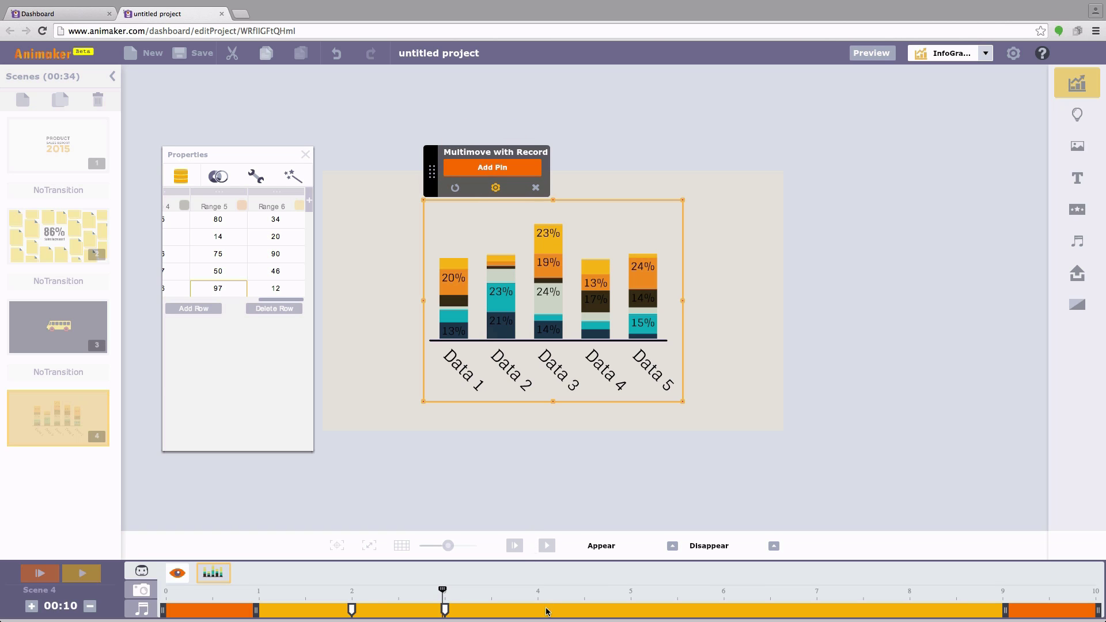
- Edit the 2-second pin, setting Range 1 to 25 for Data 1 and Range 3 to 42 for Data 4
{"action": "left_click", "coordinate": [351, 595]}
{"action": "left_click", "coordinate": [351, 609]}
{"action": "left_click", "coordinate": [288, 225]}
{"action": "left_click", "coordinate": [287, 282]}
{"action": "left_click_drag", "start_coordinate": [190, 300], "coordinate": [246, 300]}
{"action": "left_click", "coordinate": [242, 277]}
{"action": "type", "text": "42"}
- Set Range 4 to 90 for Data 2, update the 2-second pin and leave Multimove
{"action": "left_click", "coordinate": [276, 288]}
{"action": "left_click", "coordinate": [284, 236]}
{"action": "type", "text": "90"}
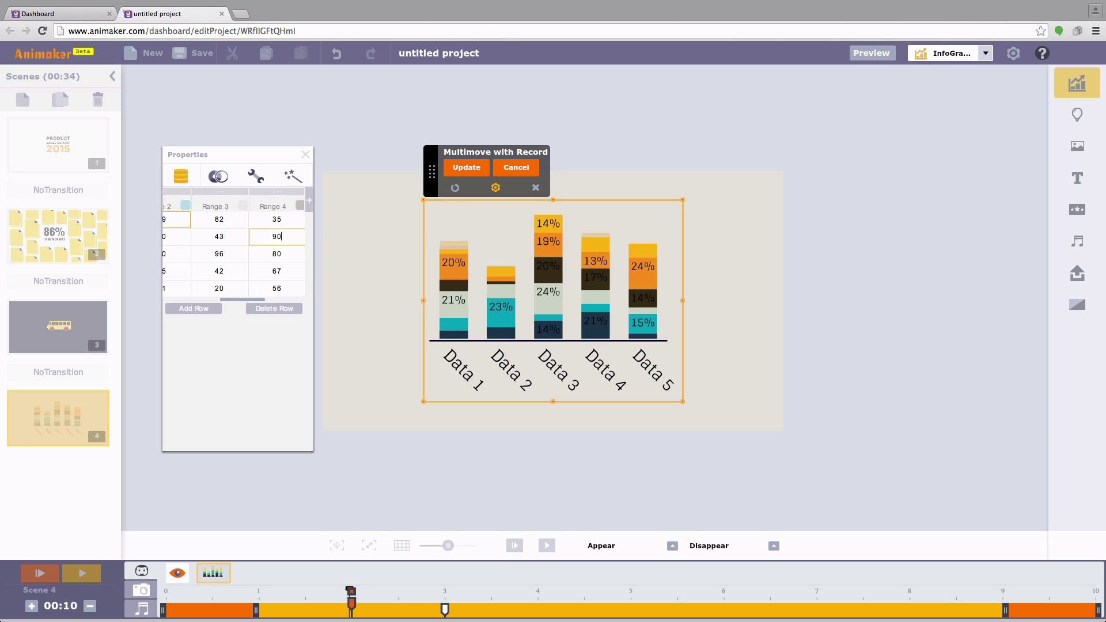
{"action": "left_click", "coordinate": [238, 263]}
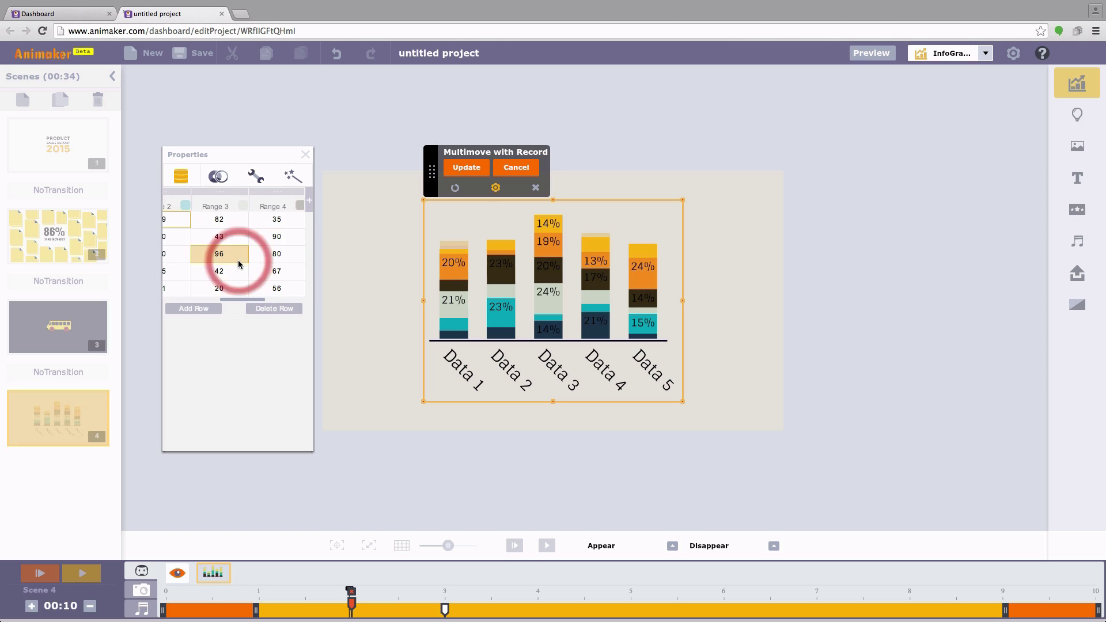
{"action": "left_click", "coordinate": [471, 169]}
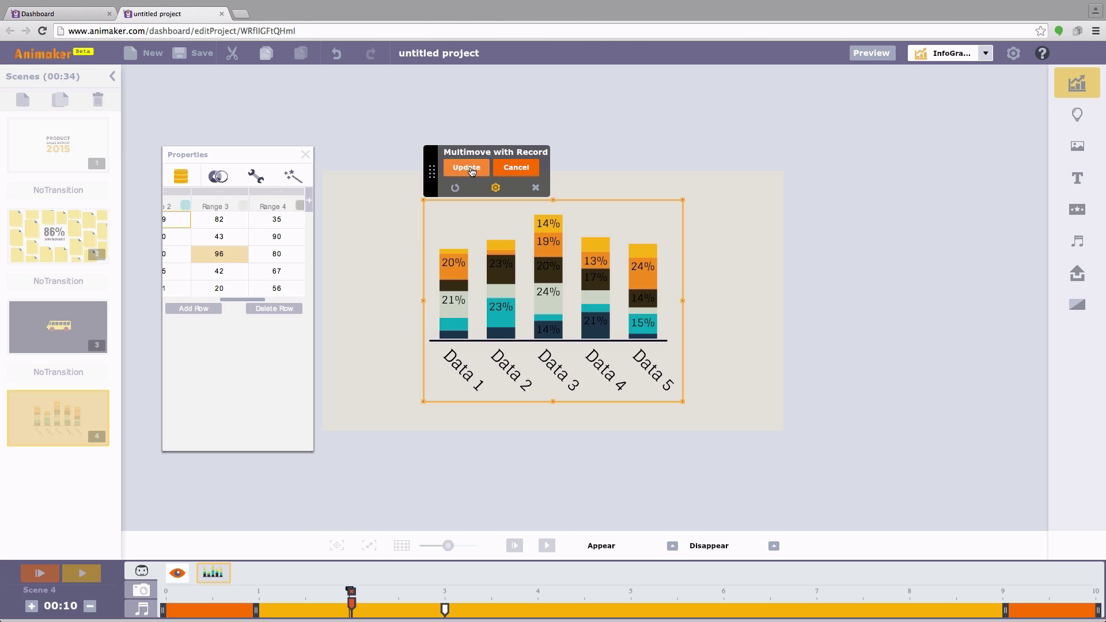
{"action": "left_click", "coordinate": [502, 452]}
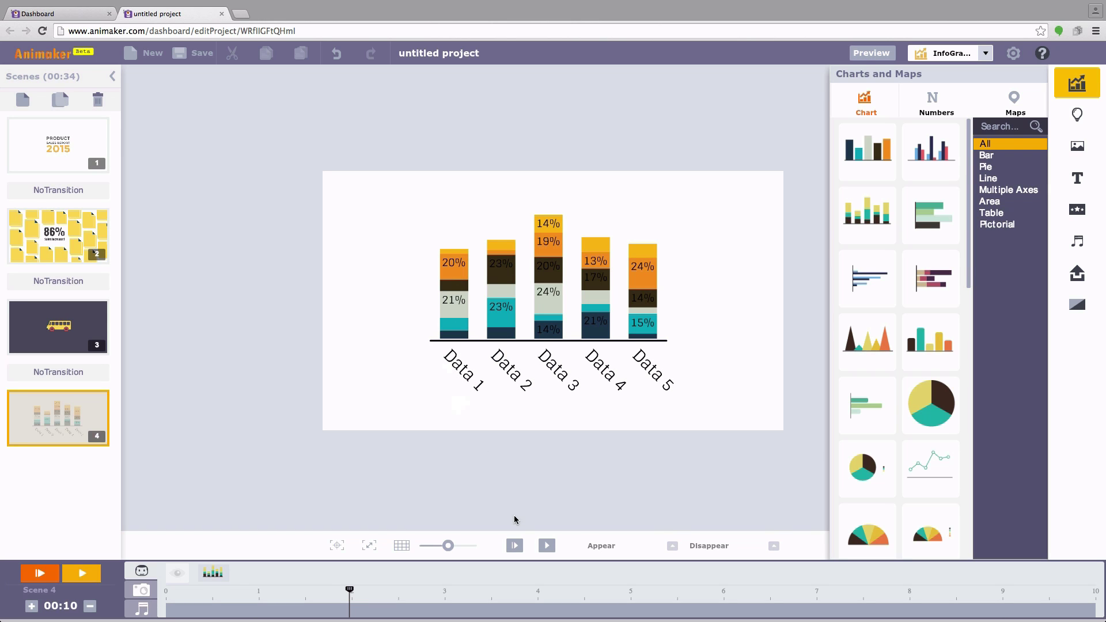
- Preview the chart's data animation in scene 4
{"action": "left_click", "coordinate": [515, 546]}
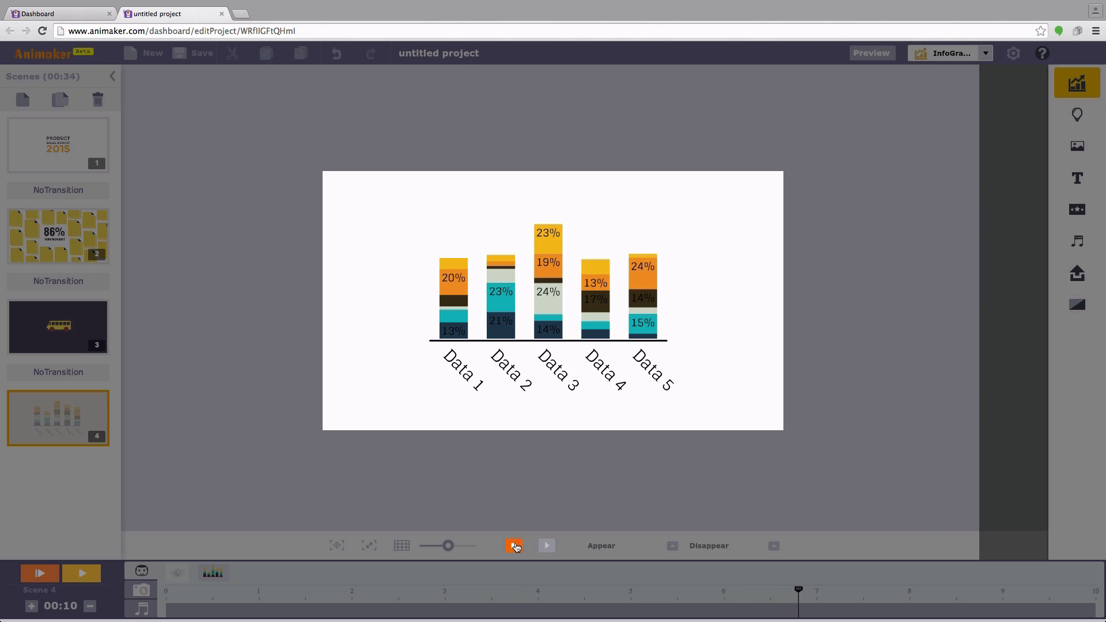
{"action": "left_click", "coordinate": [514, 546]}
- Move the chart to the stage's left side in its 3-second Multimove pin, update the pin and preview the scene
{"action": "left_click", "coordinate": [547, 332]}
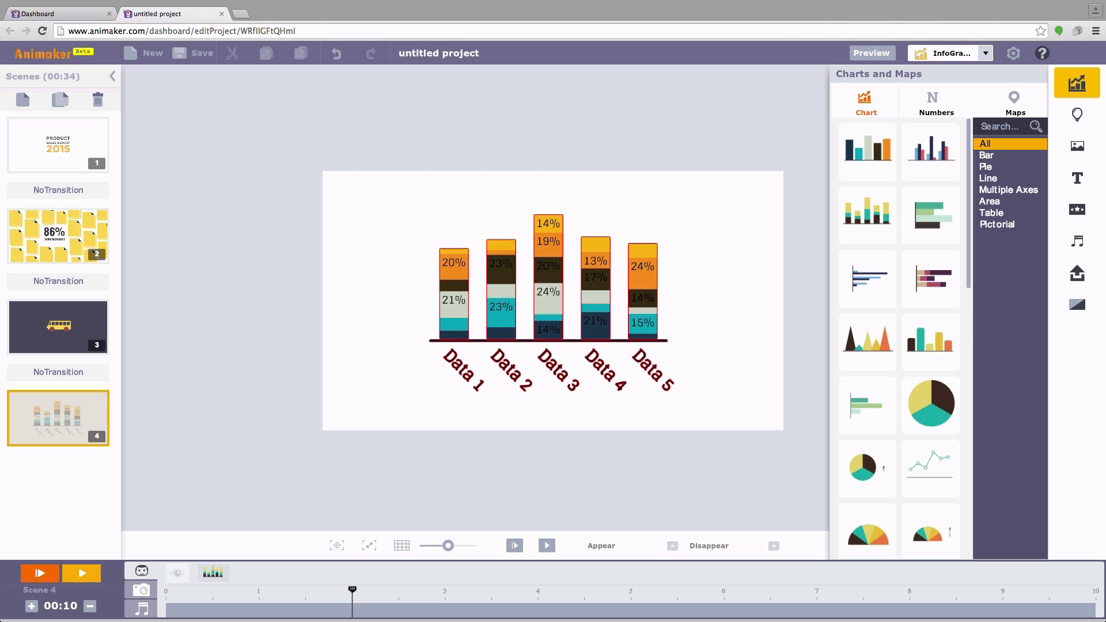
{"action": "left_click", "coordinate": [553, 342]}
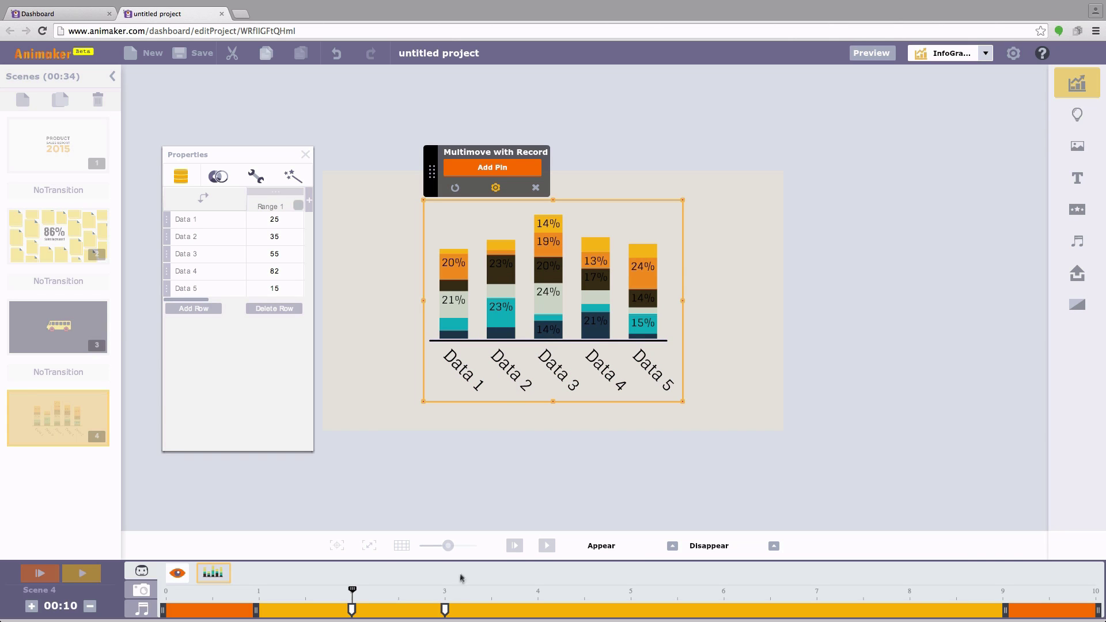
{"action": "left_click", "coordinate": [446, 608]}
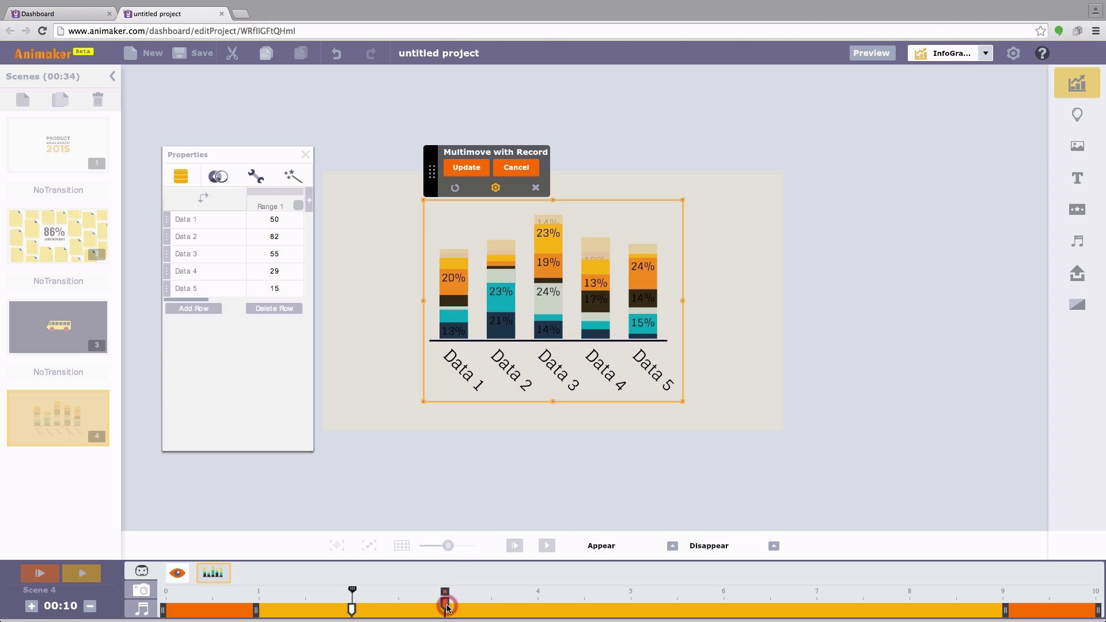
{"action": "left_click_drag", "start_coordinate": [548, 302], "coordinate": [456, 303]}
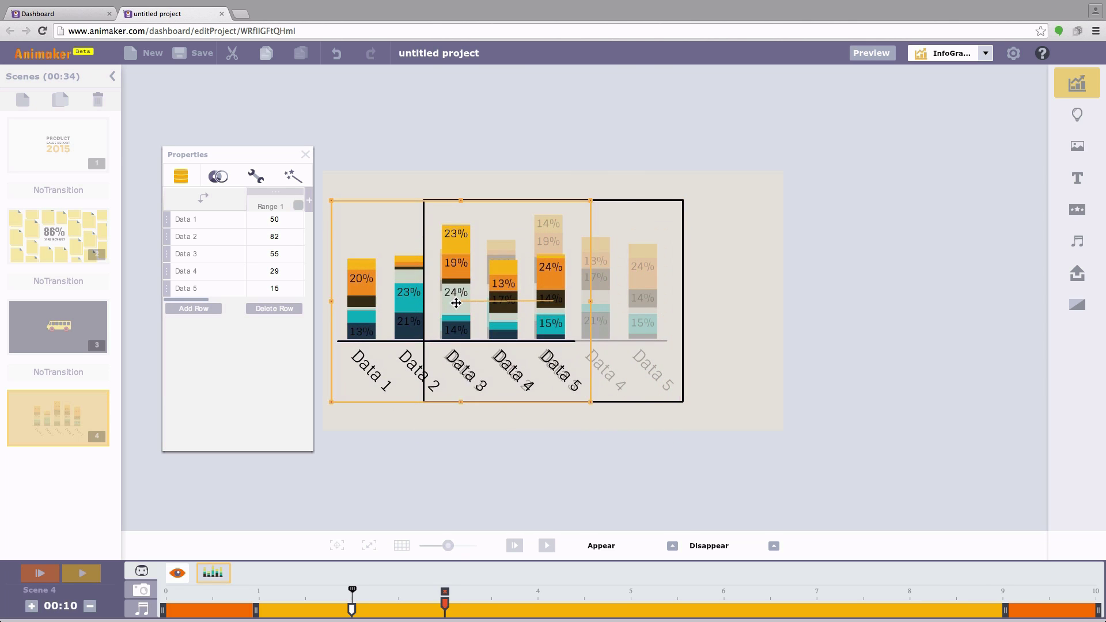
{"action": "left_click", "coordinate": [374, 179]}
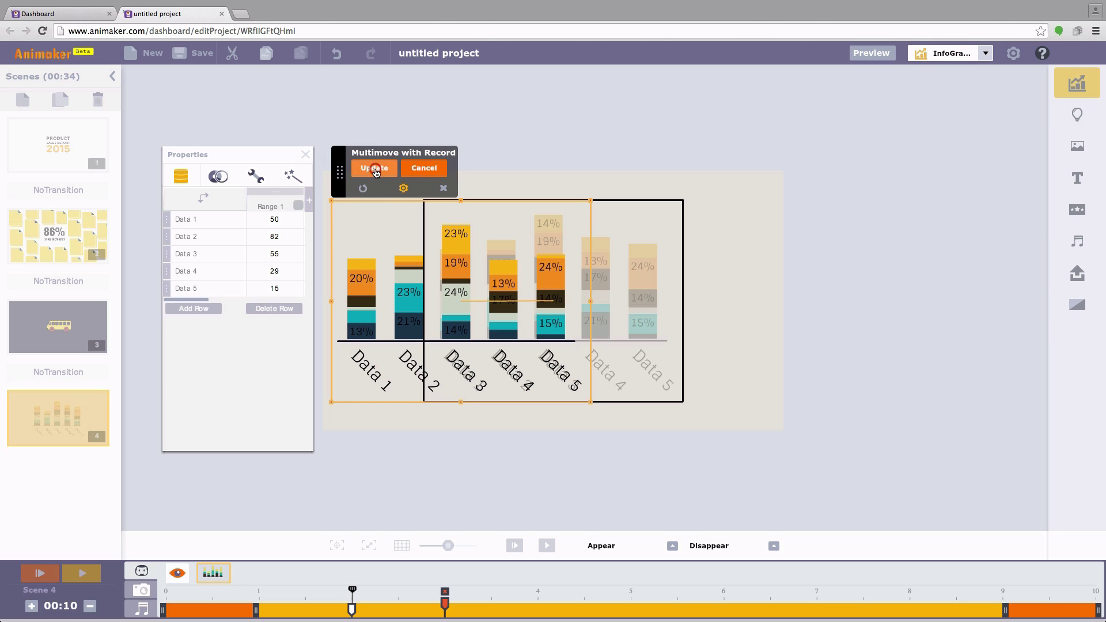
{"action": "left_click", "coordinate": [444, 188]}
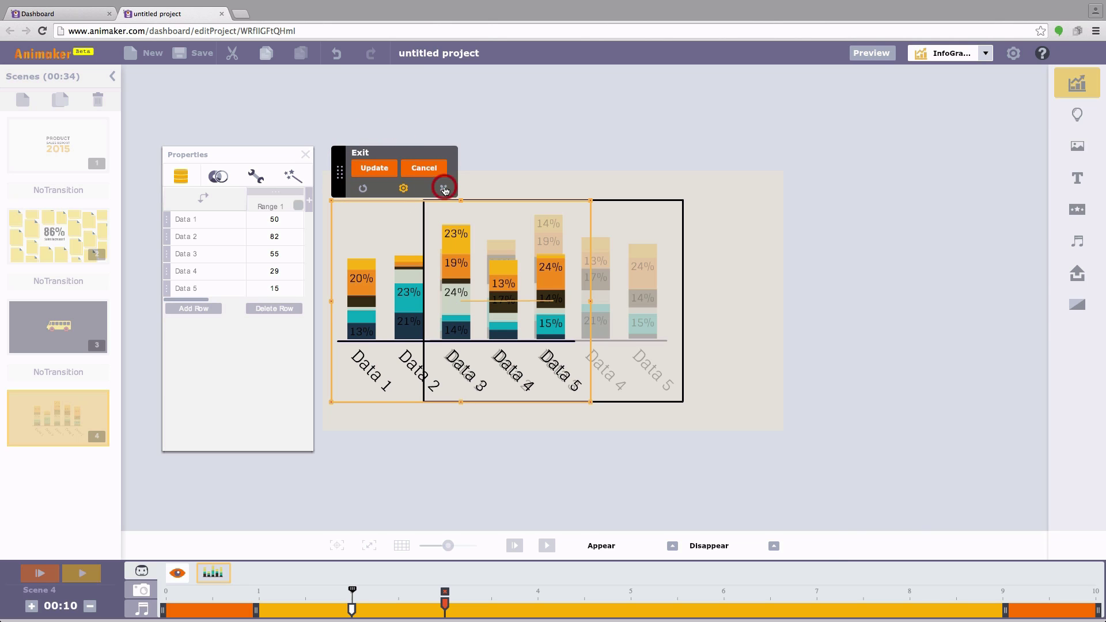
{"action": "left_click", "coordinate": [513, 547]}
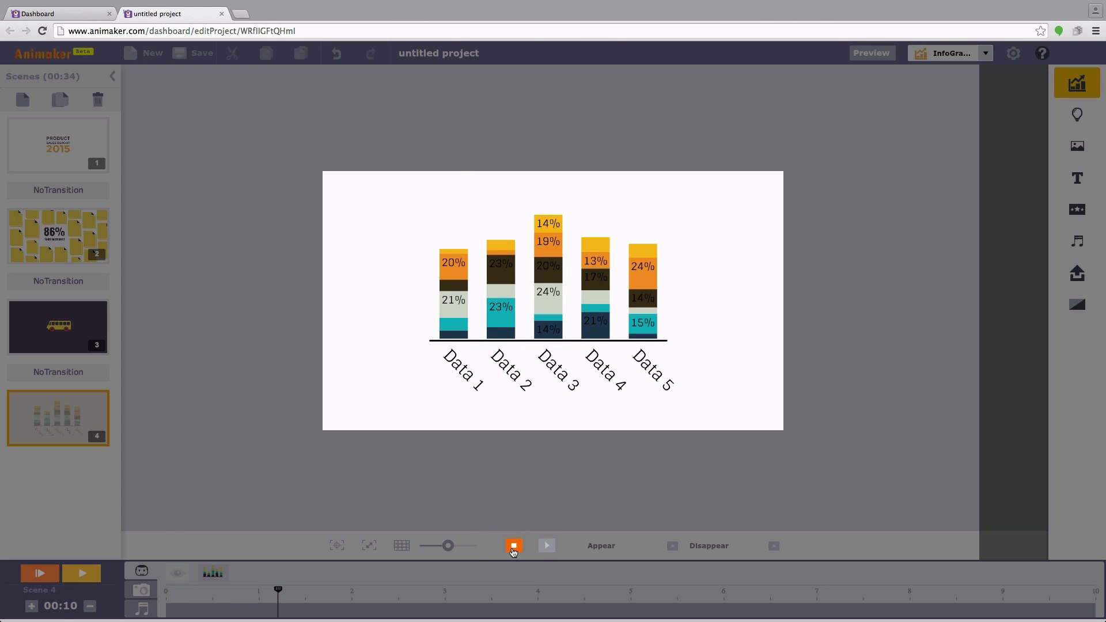
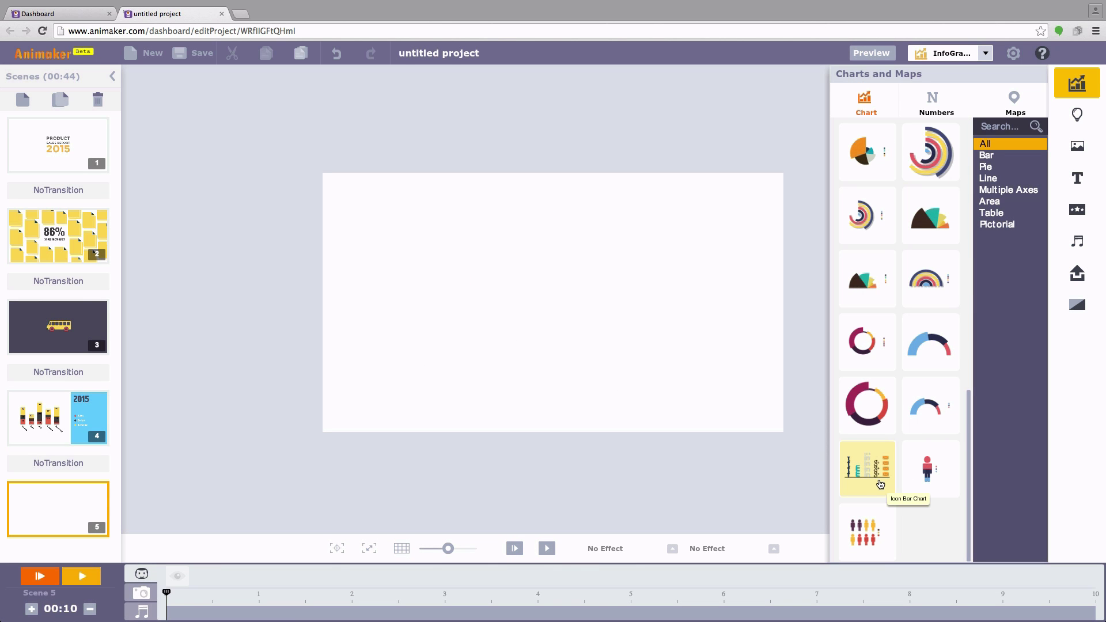
- Add an Icon Bar Chart to the empty scene 5 and browse the replacement icons for Data 1
{"action": "left_click", "coordinate": [877, 474]}
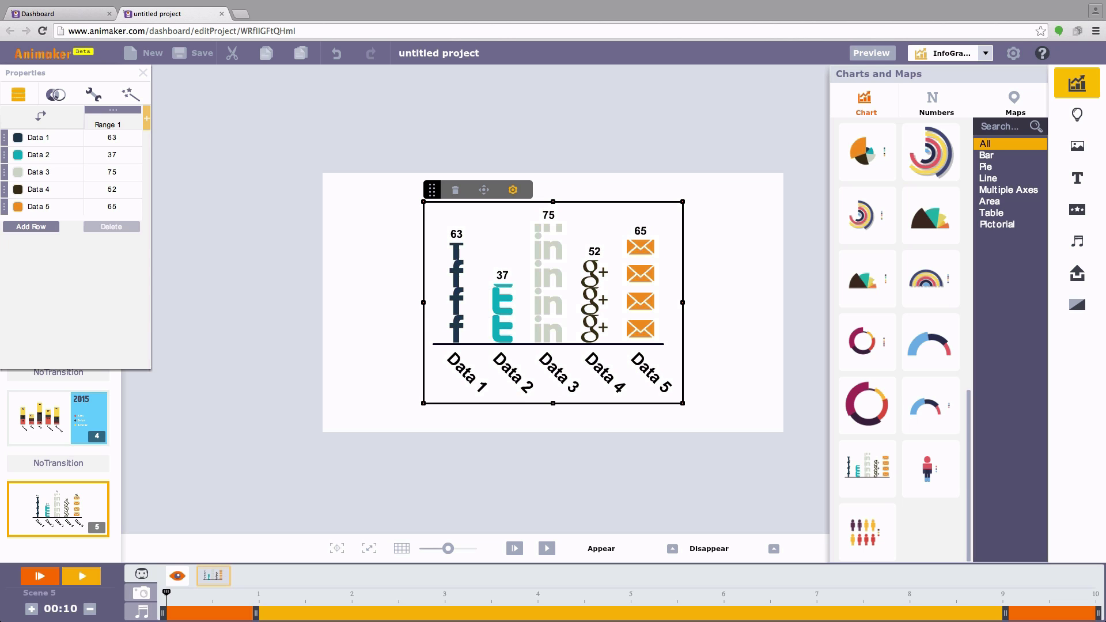
{"action": "left_click", "coordinate": [17, 138]}
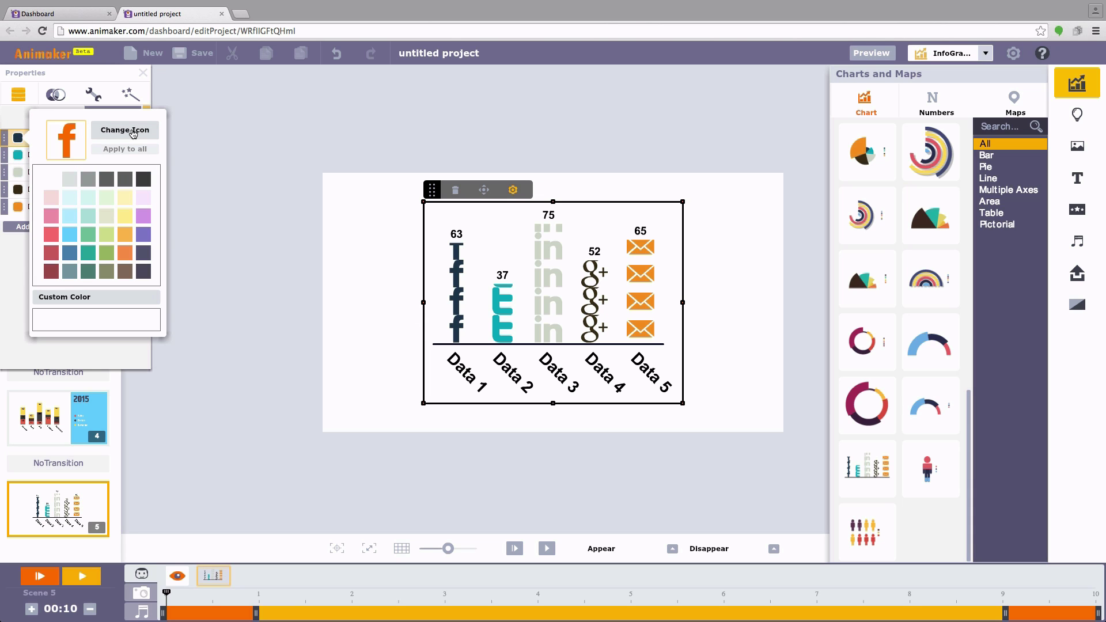
{"action": "left_click", "coordinate": [133, 131]}
{"action": "mouse_move", "coordinate": [159, 128]}
{"action": "left_mouse_down"}
{"action": "mouse_move", "coordinate": [168, 281]}
{"action": "mouse_move", "coordinate": [160, 124]}
{"action": "left_mouse_up"}
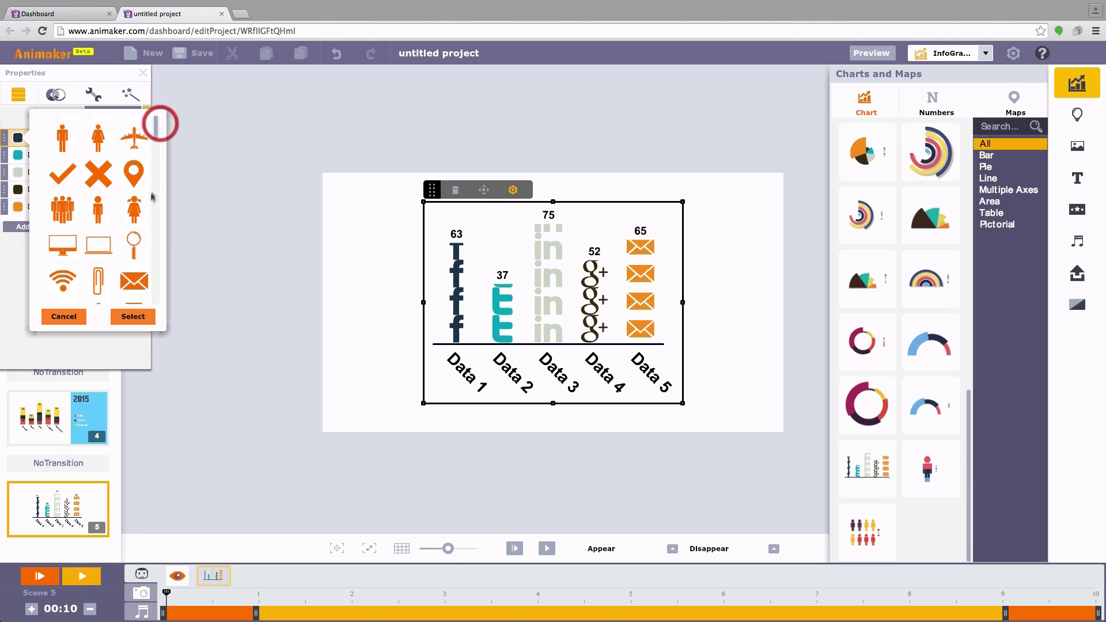
{"action": "left_click", "coordinate": [64, 317]}
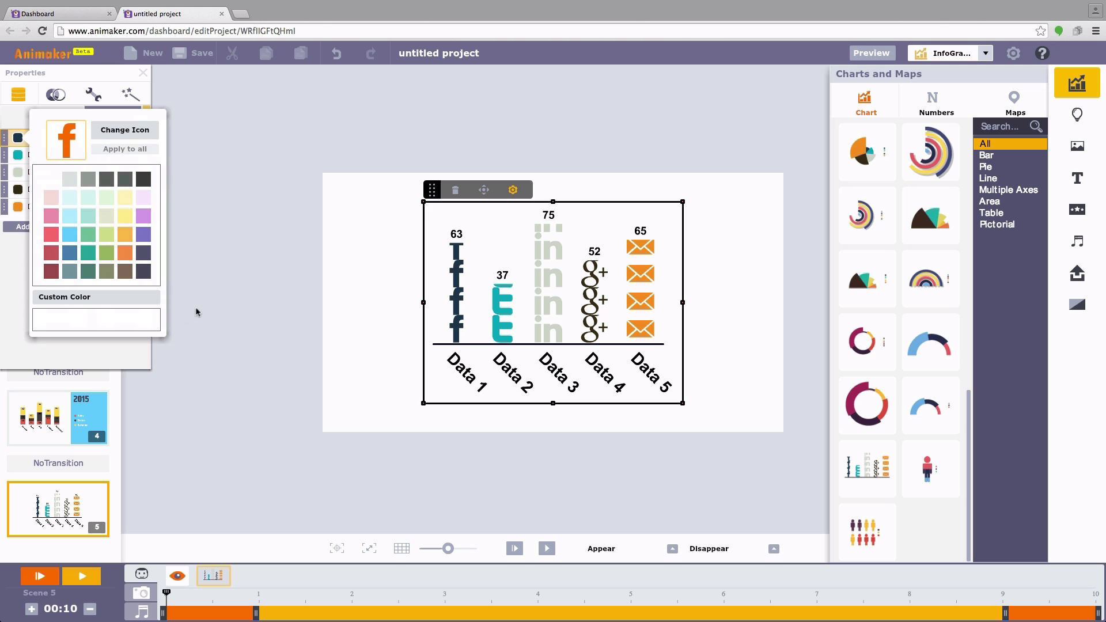
{"action": "left_click", "coordinate": [198, 309]}
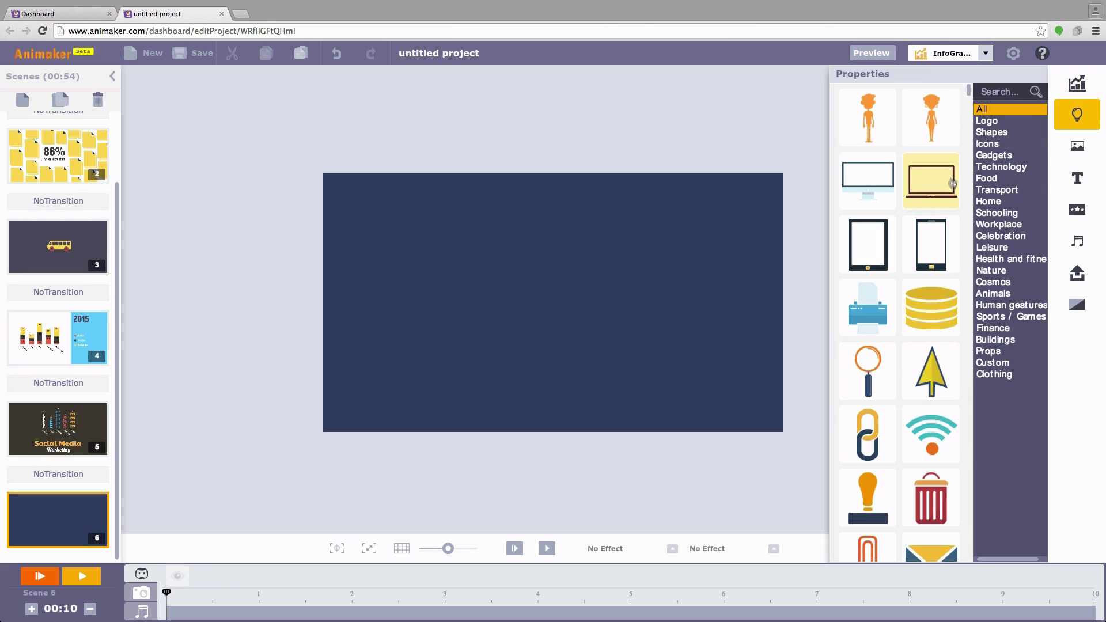
- Add the desktop monitor property to scene 6 and apply the yellow, navy, red and teal colour theme
{"action": "mouse_move", "coordinate": [968, 91]}
{"action": "left_mouse_down"}
{"action": "mouse_move", "coordinate": [972, 126]}
{"action": "mouse_move", "coordinate": [974, 87]}
{"action": "left_mouse_up"}
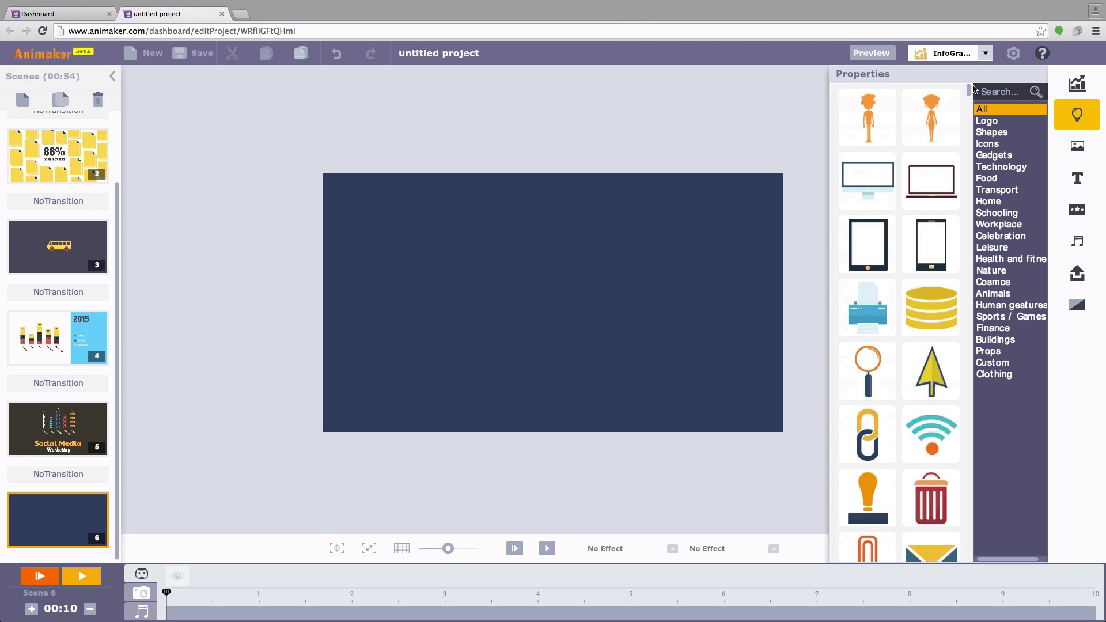
{"action": "left_click", "coordinate": [878, 184]}
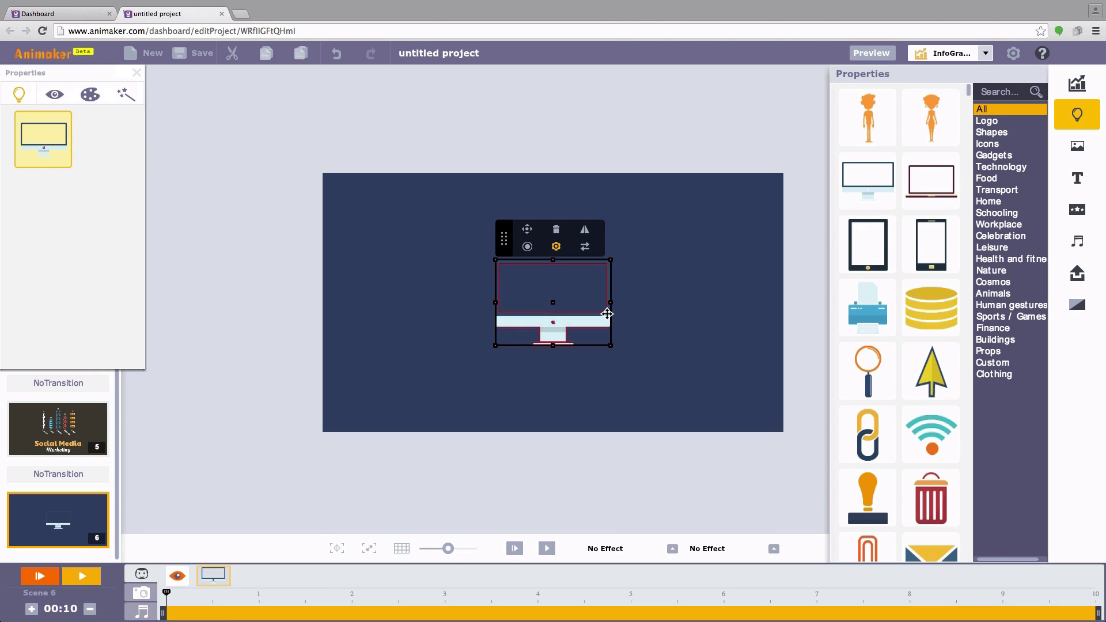
{"action": "left_click", "coordinate": [93, 94]}
{"action": "left_click", "coordinate": [135, 120]}
{"action": "left_click", "coordinate": [81, 230]}
- Try several swatches for the monitor's Color 2 and set it to coral red
{"action": "left_click", "coordinate": [127, 177]}
{"action": "left_click", "coordinate": [49, 270]}
{"action": "left_click", "coordinate": [66, 272]}
{"action": "left_click", "coordinate": [105, 308]}
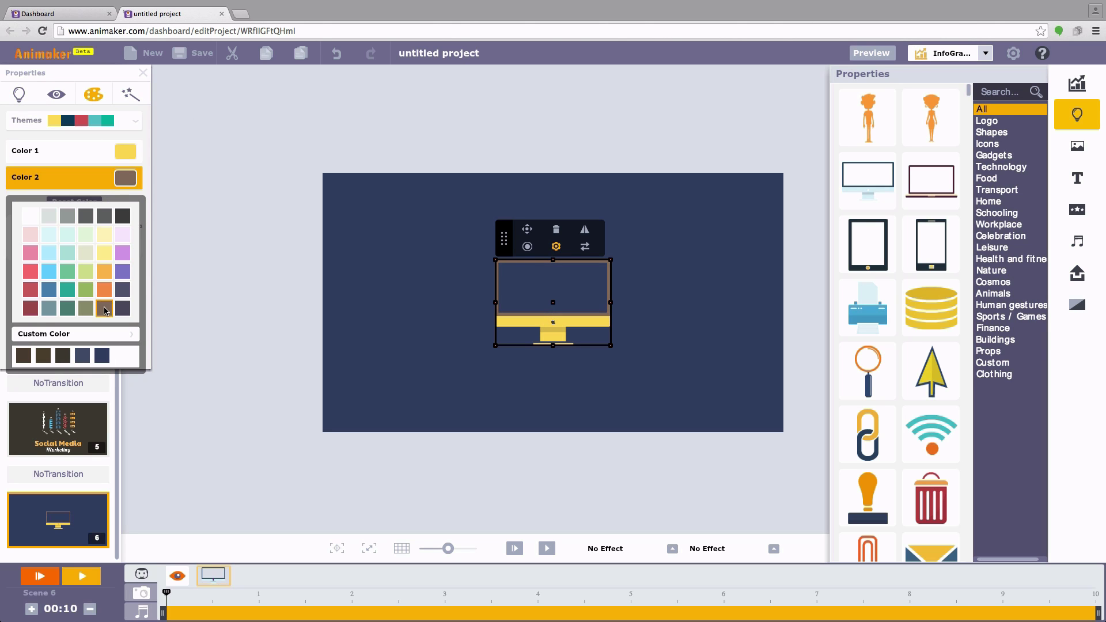
{"action": "left_click", "coordinate": [122, 252]}
{"action": "left_click", "coordinate": [31, 271]}
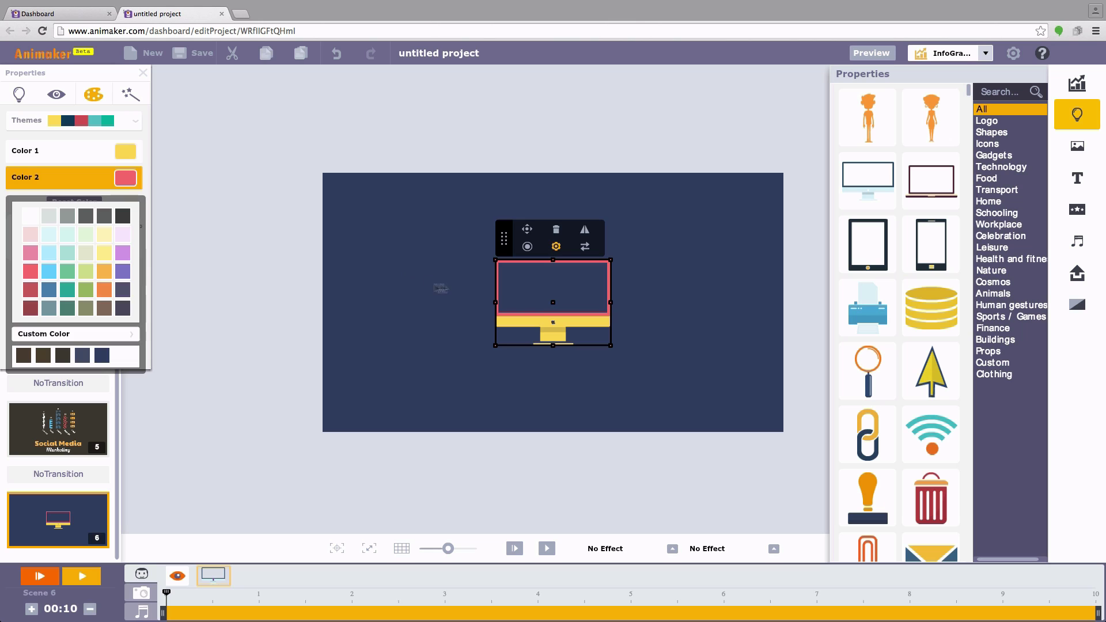
- Delete the desktop monitor from scene 6
{"action": "left_click", "coordinate": [451, 291]}
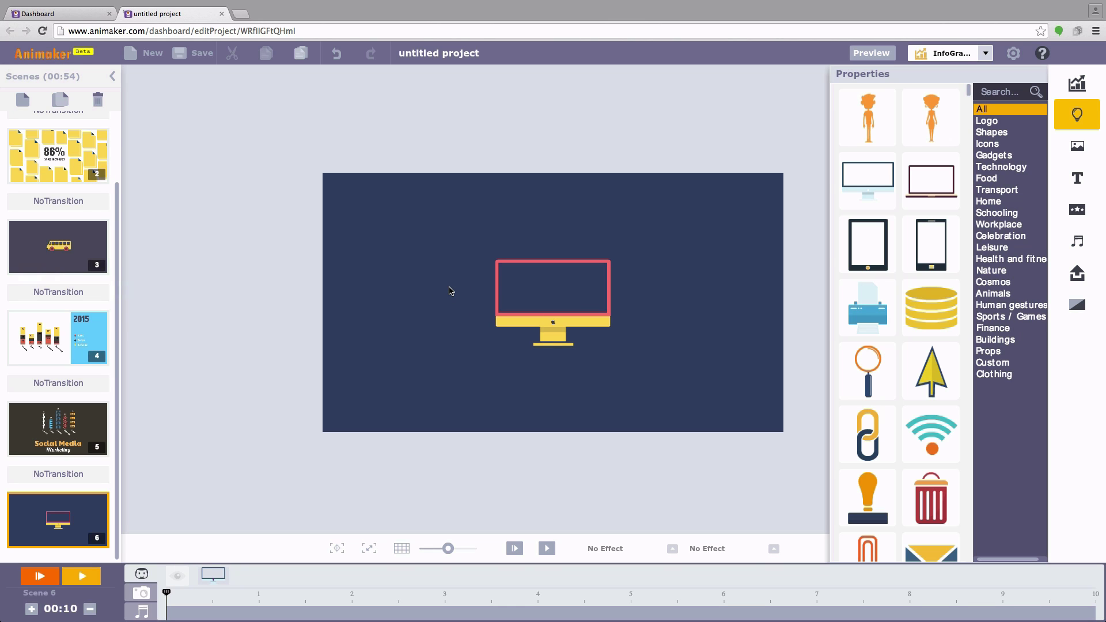
{"action": "left_click", "coordinate": [598, 324]}
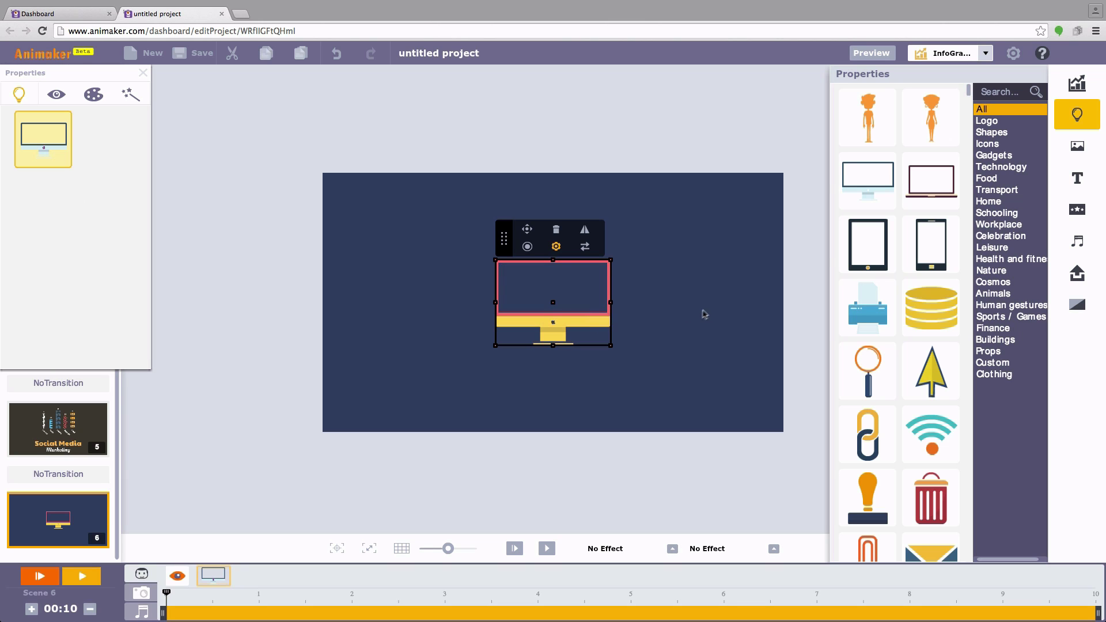
{"action": "key", "text": "Delete"}
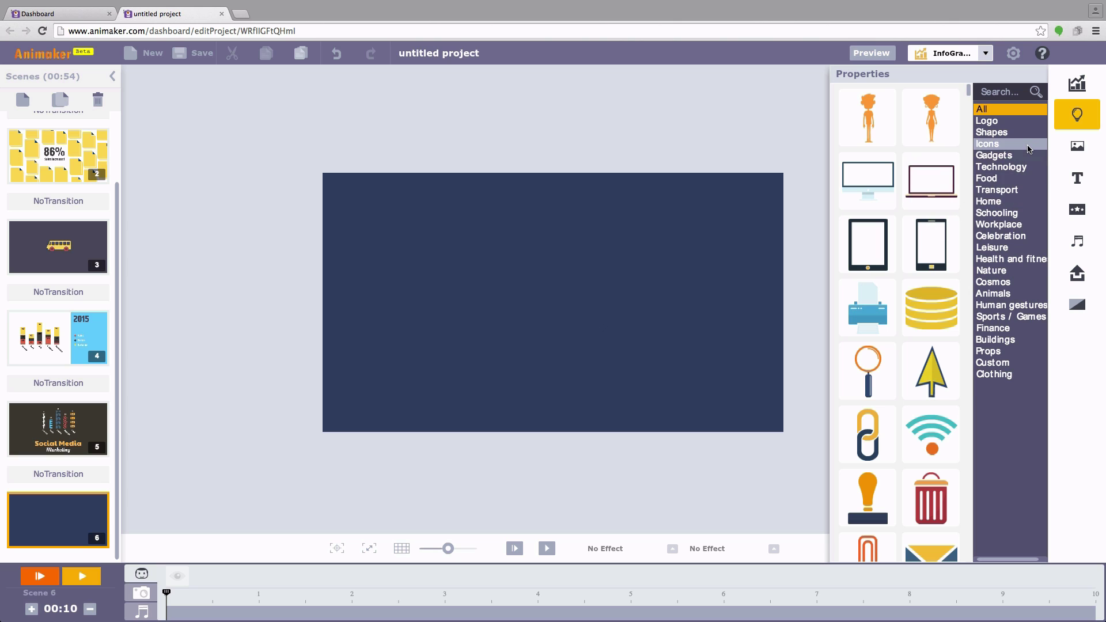
- Add the thumbs-up property to scene 6 and scale it down slightly around the stage centre
{"action": "left_click_drag", "start_coordinate": [973, 96], "coordinate": [974, 124]}
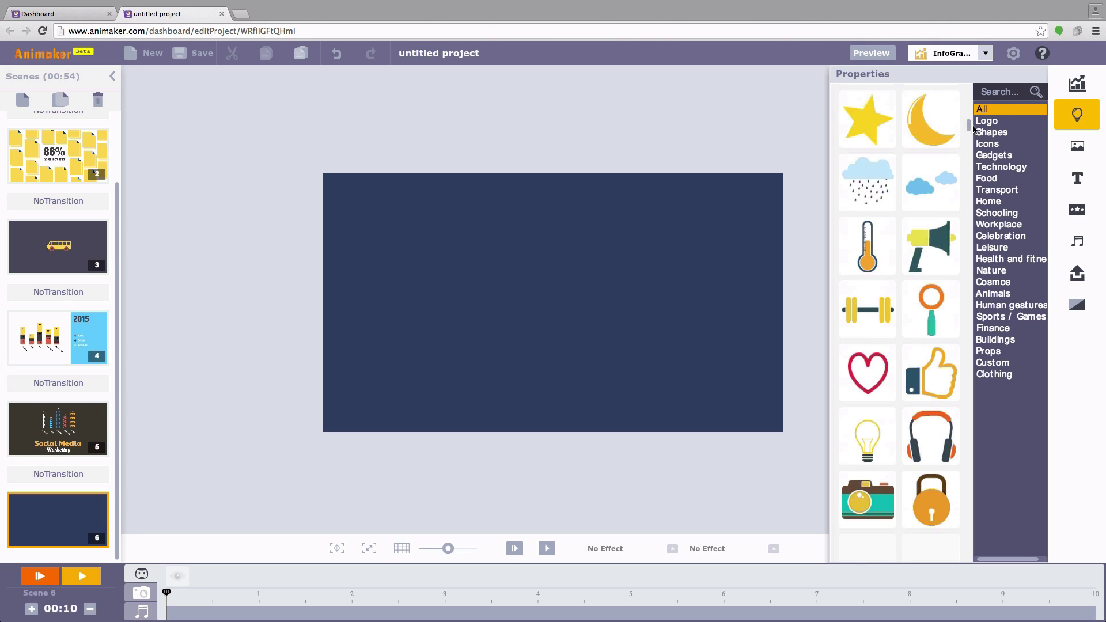
{"action": "left_click", "coordinate": [925, 386]}
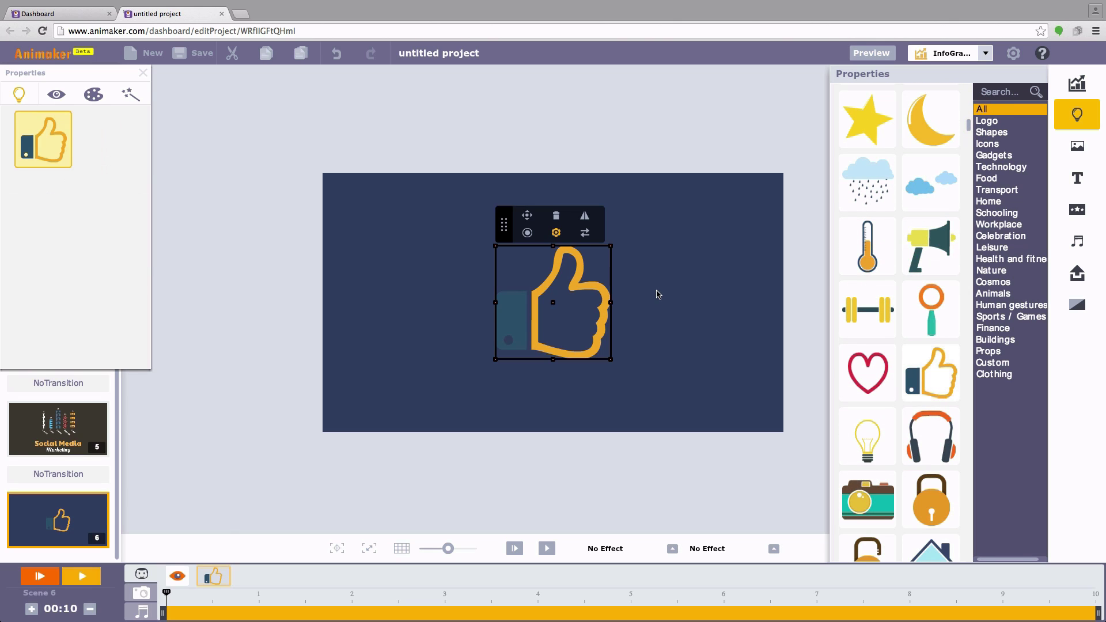
{"action": "left_click_drag", "start_coordinate": [611, 361], "coordinate": [594, 343]}
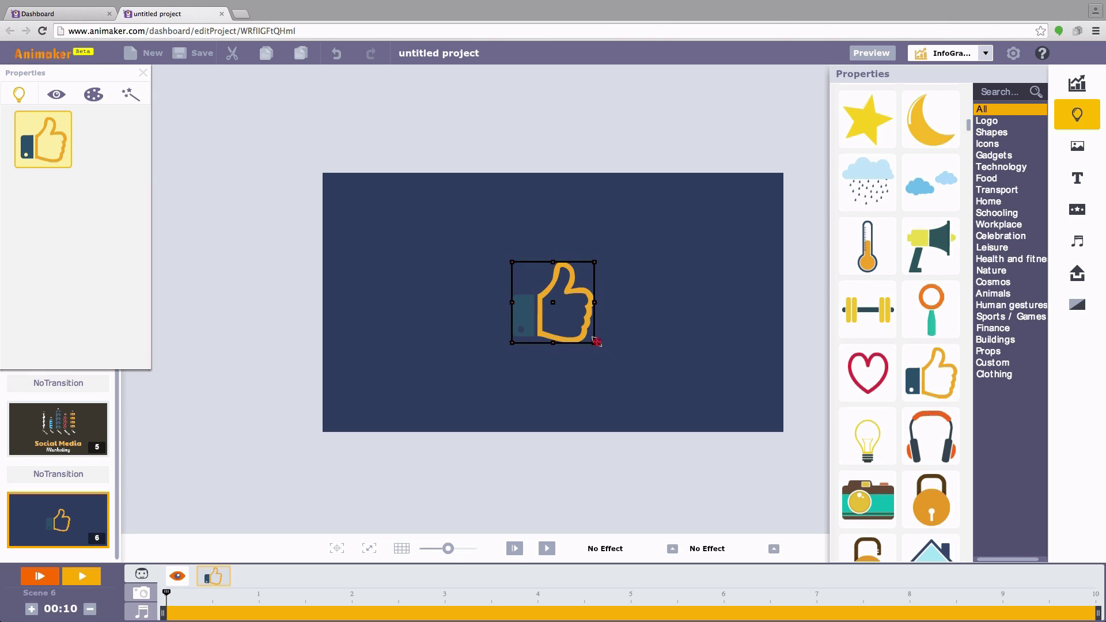
- Add the orange and blue speech bubbles from the Shapes category and move them to the stage's left side
{"action": "left_click", "coordinate": [991, 132]}
{"action": "left_click_drag", "start_coordinate": [995, 461], "coordinate": [984, 325]}
{"action": "left_click", "coordinate": [931, 214]}
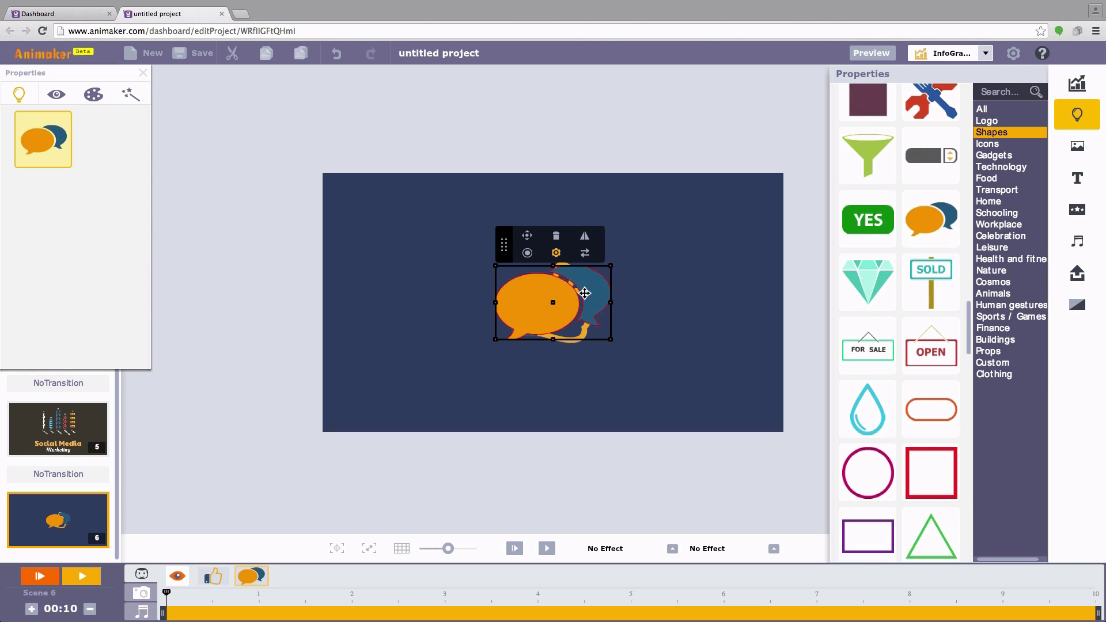
{"action": "left_click_drag", "start_coordinate": [550, 301], "coordinate": [420, 271]}
- Add the chain link property and move it to the stage's right side
{"action": "left_click", "coordinate": [982, 108]}
{"action": "left_click", "coordinate": [867, 434]}
{"action": "left_click_drag", "start_coordinate": [556, 291], "coordinate": [708, 291]}
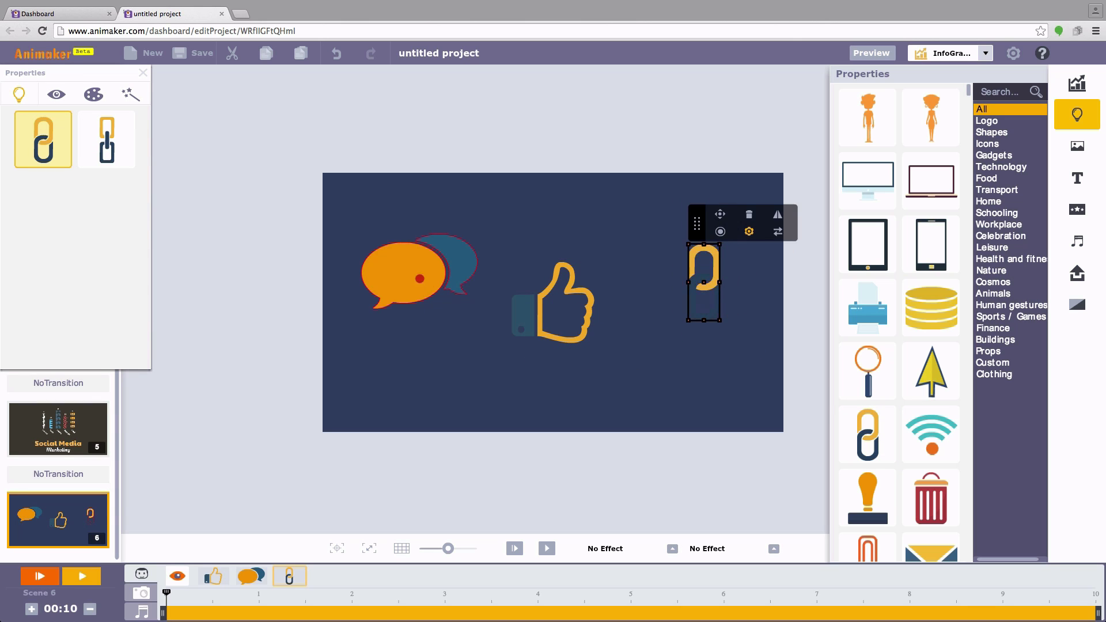
- Shrink the speech bubbles and thumbs-up and line them up in a row with the chain link
{"action": "left_click", "coordinate": [421, 281]}
{"action": "left_click_drag", "start_coordinate": [524, 308], "coordinate": [549, 288]}
{"action": "left_click", "coordinate": [548, 288]}
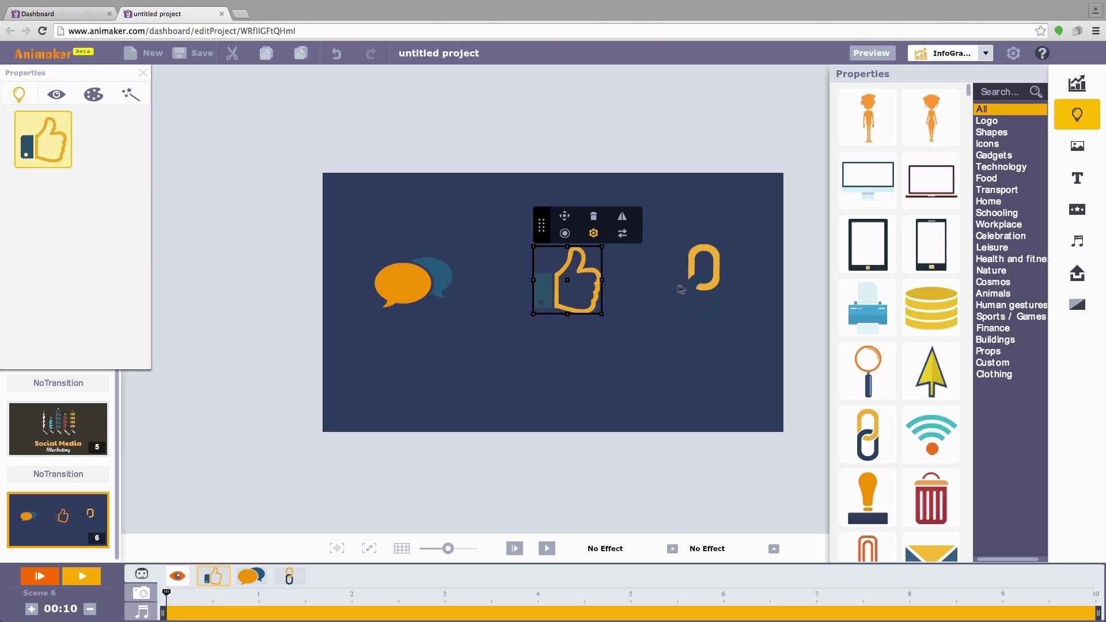
{"action": "left_click", "coordinate": [704, 282]}
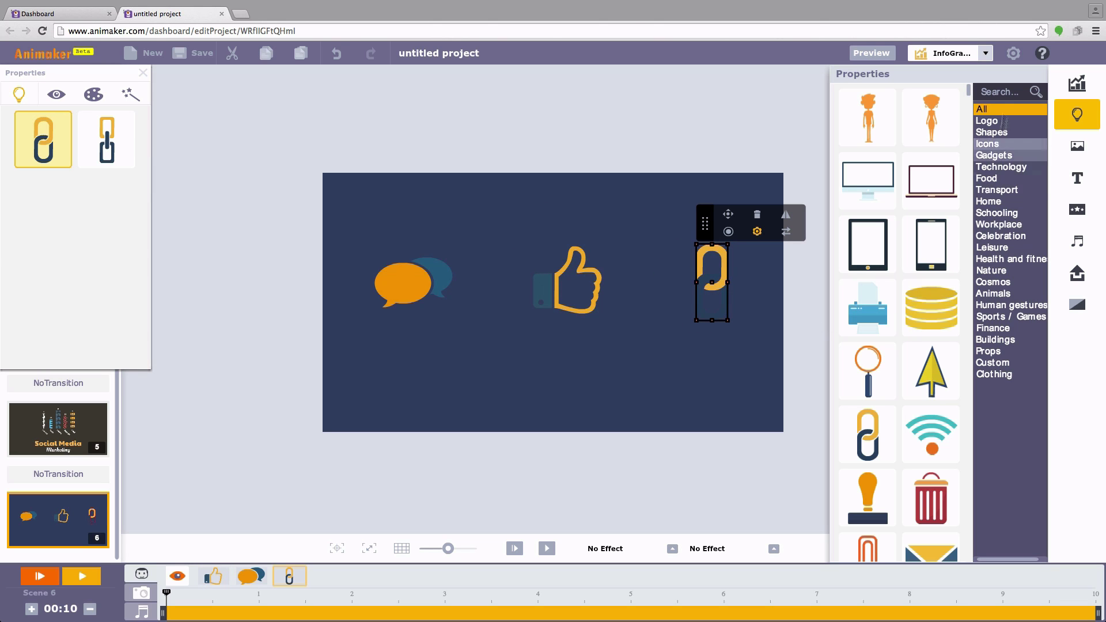
- Add the solid yellow circle from the Shapes category and recolour it white
{"action": "left_click", "coordinate": [991, 133]}
{"action": "scroll", "coordinate": [928, 288], "scroll_direction": "down", "scroll_amount": 10}
{"action": "left_click", "coordinate": [932, 343]}
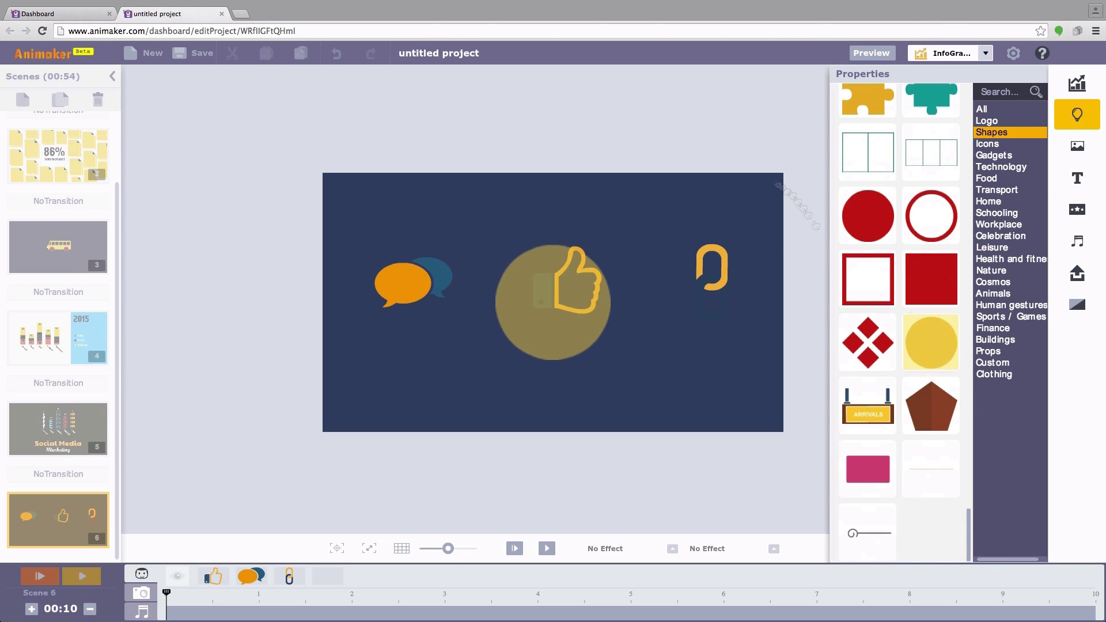
{"action": "left_click", "coordinate": [93, 94]}
{"action": "left_click", "coordinate": [125, 151]}
{"action": "left_click", "coordinate": [30, 189]}
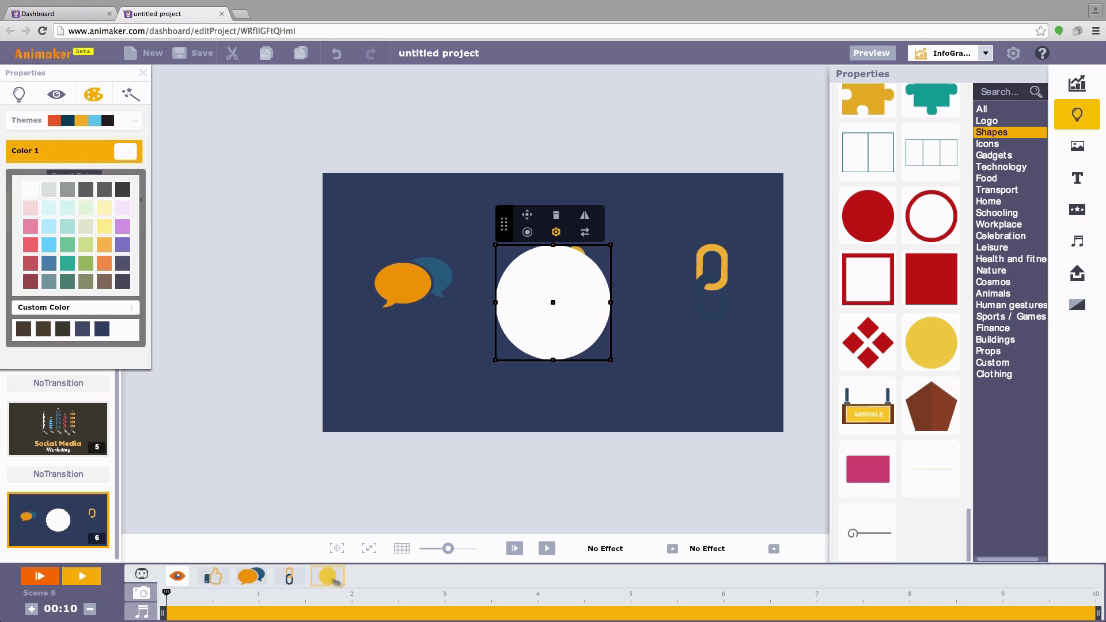
- Send the white circle behind the other properties and centre it and the thumbs-up on the stage using the grid
{"action": "left_click_drag", "start_coordinate": [229, 576], "coordinate": [217, 576]}
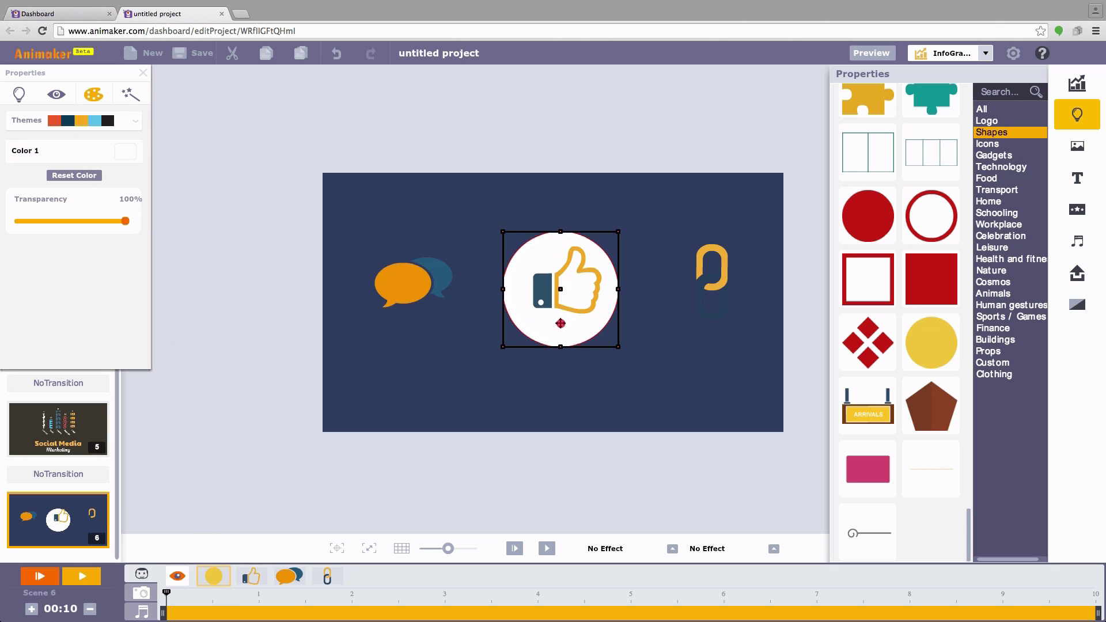
{"action": "left_click", "coordinate": [401, 548]}
{"action": "left_click", "coordinate": [567, 311]}
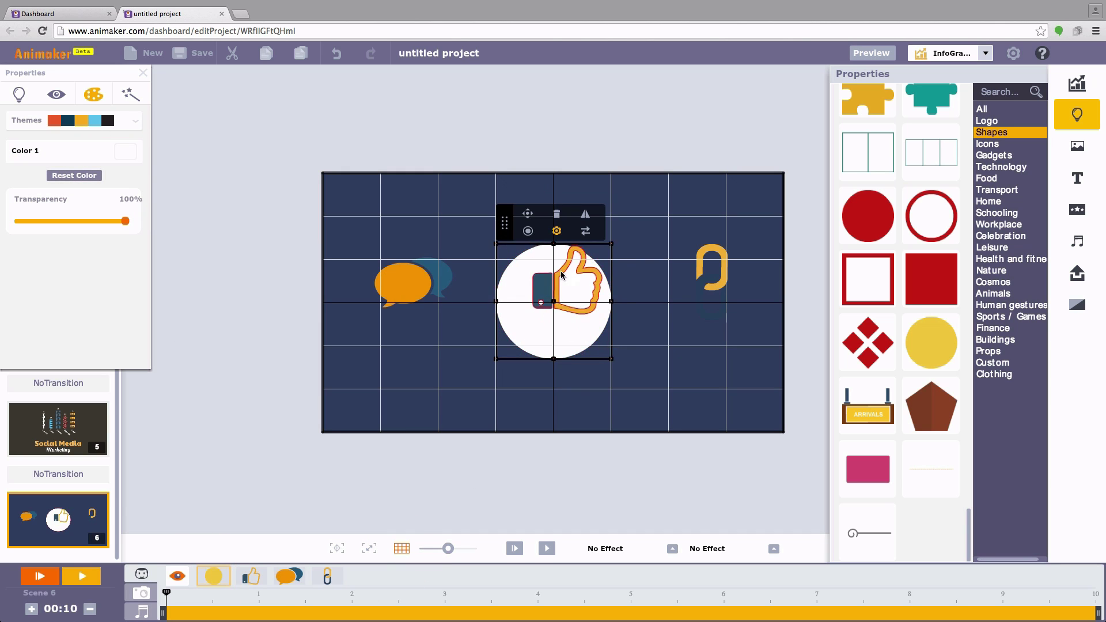
{"action": "left_click_drag", "start_coordinate": [561, 272], "coordinate": [548, 288]}
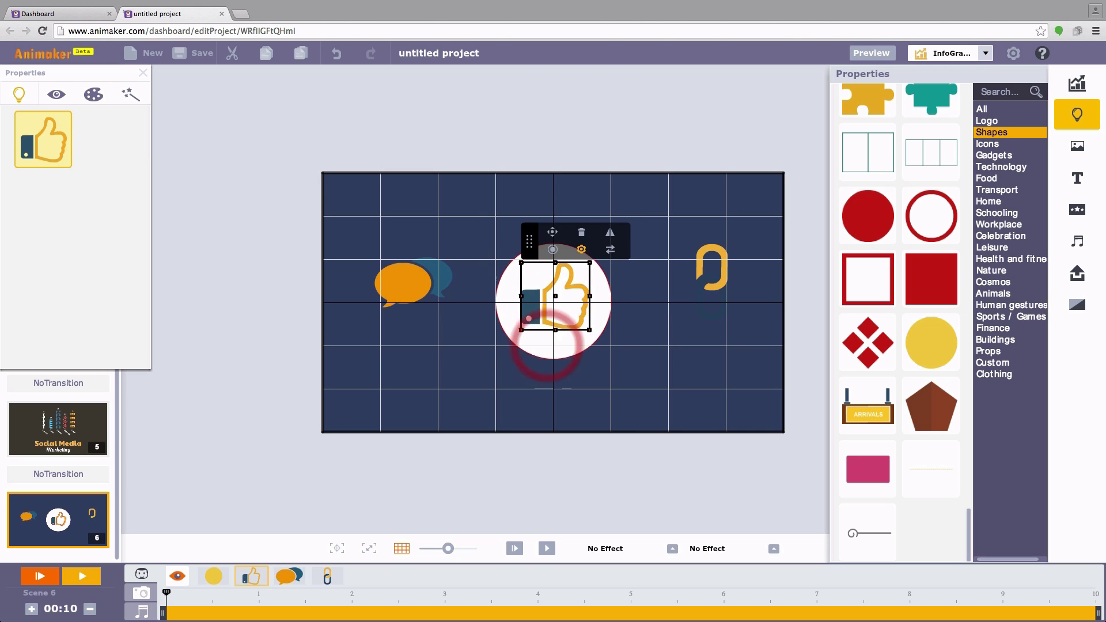
- Duplicate the white circle behind the speech bubbles and shrink the copy to frame them
{"action": "left_click", "coordinate": [546, 346]}
{"action": "key", "text": "ctrl+c"}
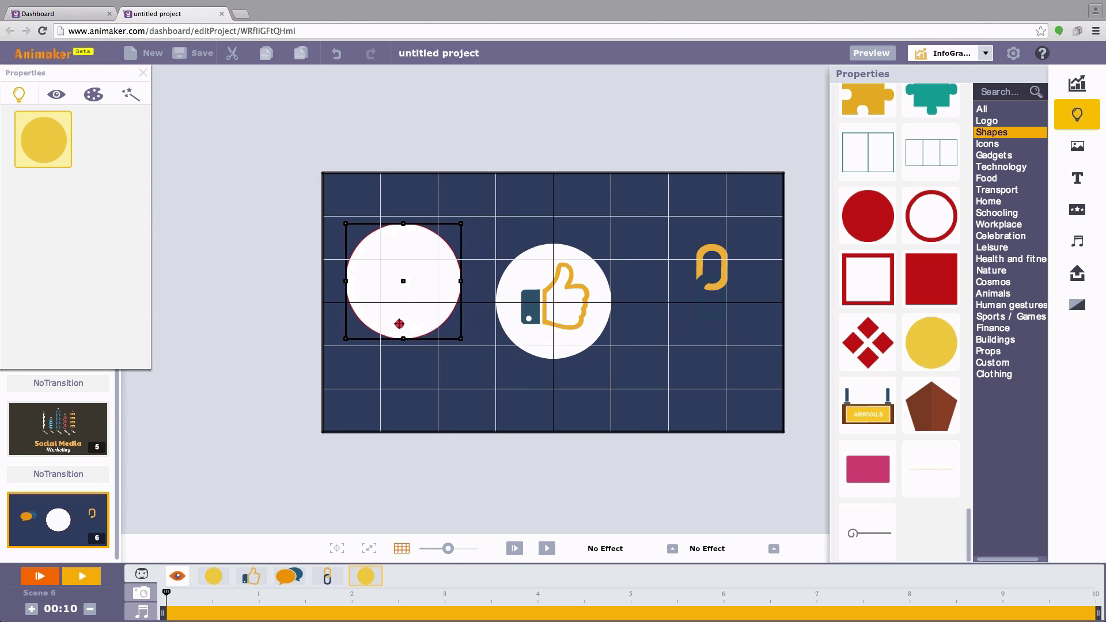
{"action": "key", "text": "ctrl+v"}
{"action": "left_click_drag", "start_coordinate": [267, 571], "coordinate": [251, 573]}
{"action": "left_click_drag", "start_coordinate": [465, 340], "coordinate": [453, 328]}
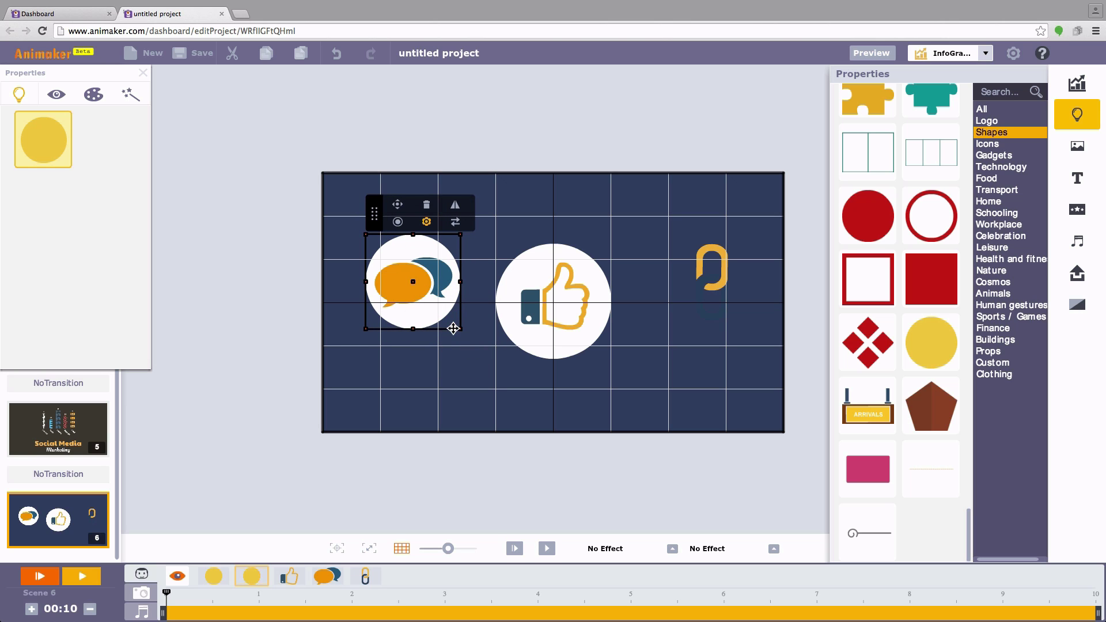
- Place a copy of the smaller circle behind the chain link, then centre the link on it and tilt it diagonally
{"action": "key", "text": "ctrl+c"}
{"action": "key", "text": "ctrl+v"}
{"action": "left_click_drag", "start_coordinate": [403, 575], "coordinate": [290, 575]}
{"action": "left_click_drag", "start_coordinate": [418, 282], "coordinate": [698, 282]}
{"action": "left_click", "coordinate": [714, 284]}
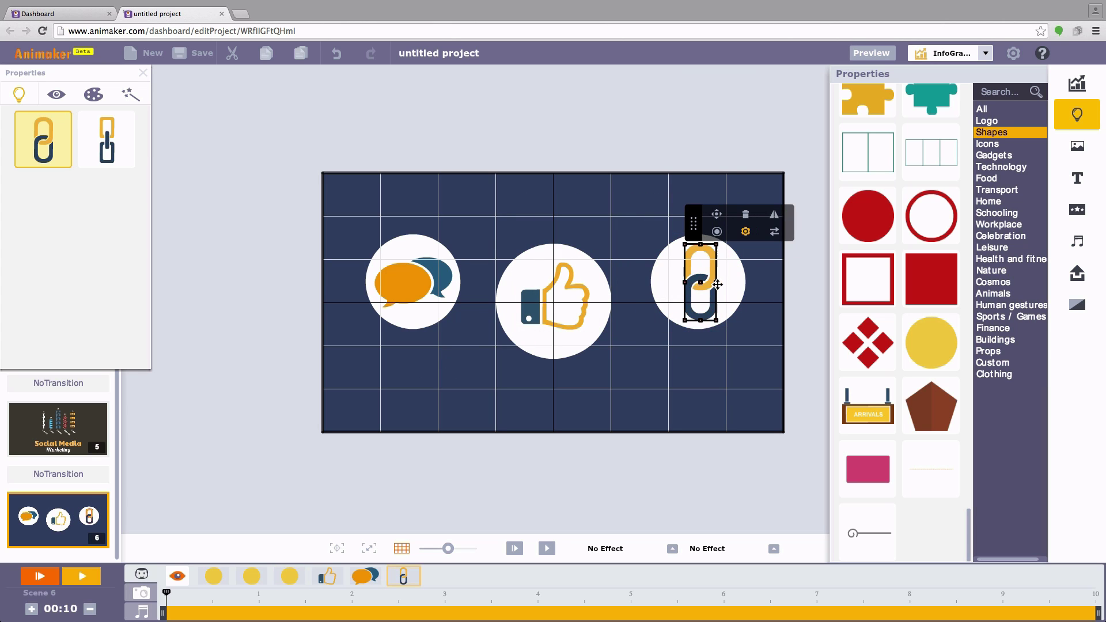
{"action": "left_click_drag", "start_coordinate": [704, 336], "coordinate": [691, 341]}
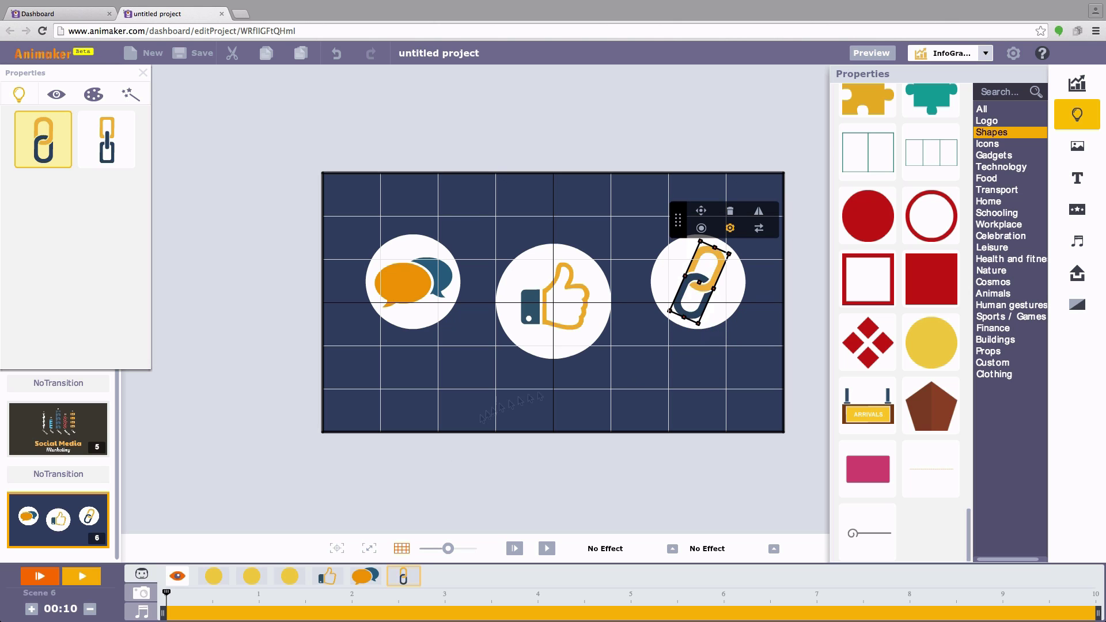
- Hide the stage grid and preview scene 6
{"action": "left_click", "coordinate": [401, 548]}
{"action": "left_click", "coordinate": [673, 395]}
{"action": "left_click", "coordinate": [508, 547]}
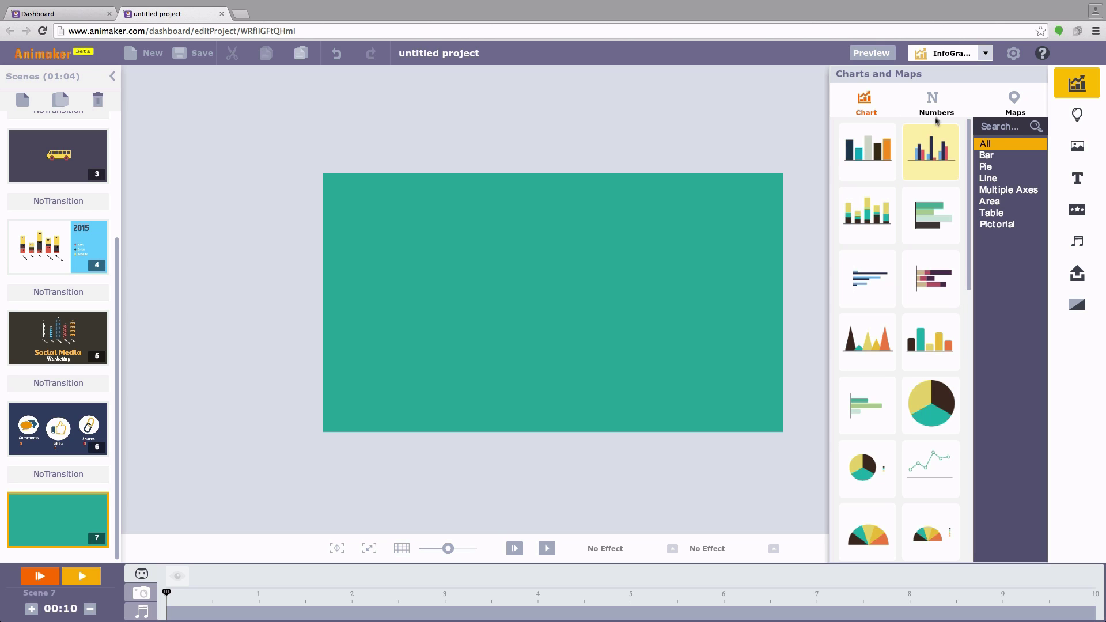
- Add the hours-minutes-seconds timer from the Numbers collection to scene 7
{"action": "left_click", "coordinate": [937, 110]}
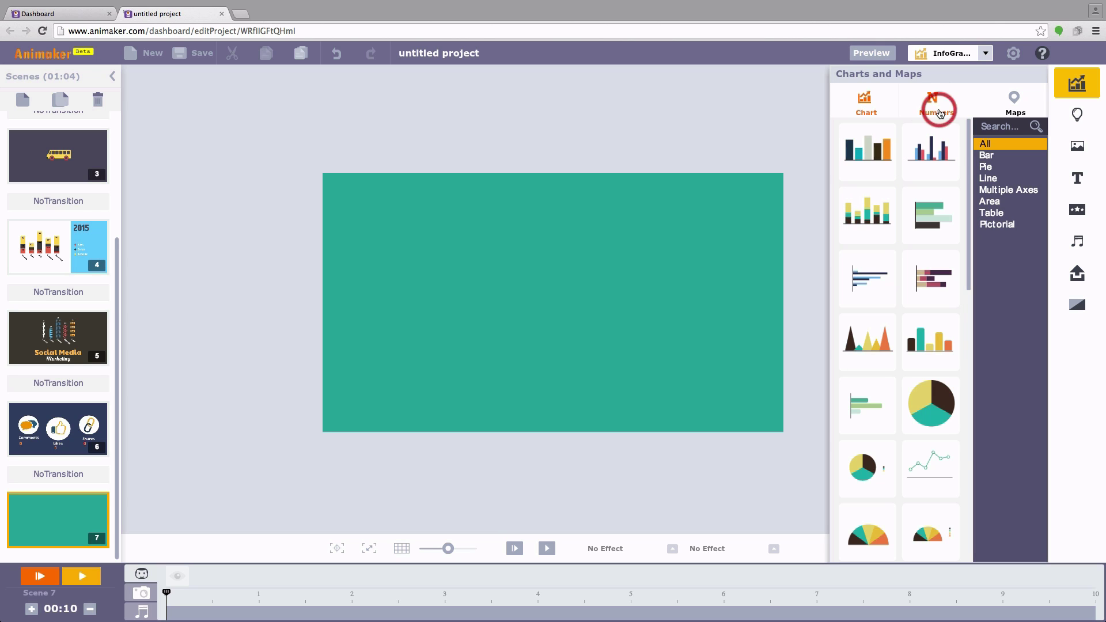
{"action": "left_click_drag", "start_coordinate": [971, 143], "coordinate": [970, 261]}
{"action": "left_click", "coordinate": [933, 217]}
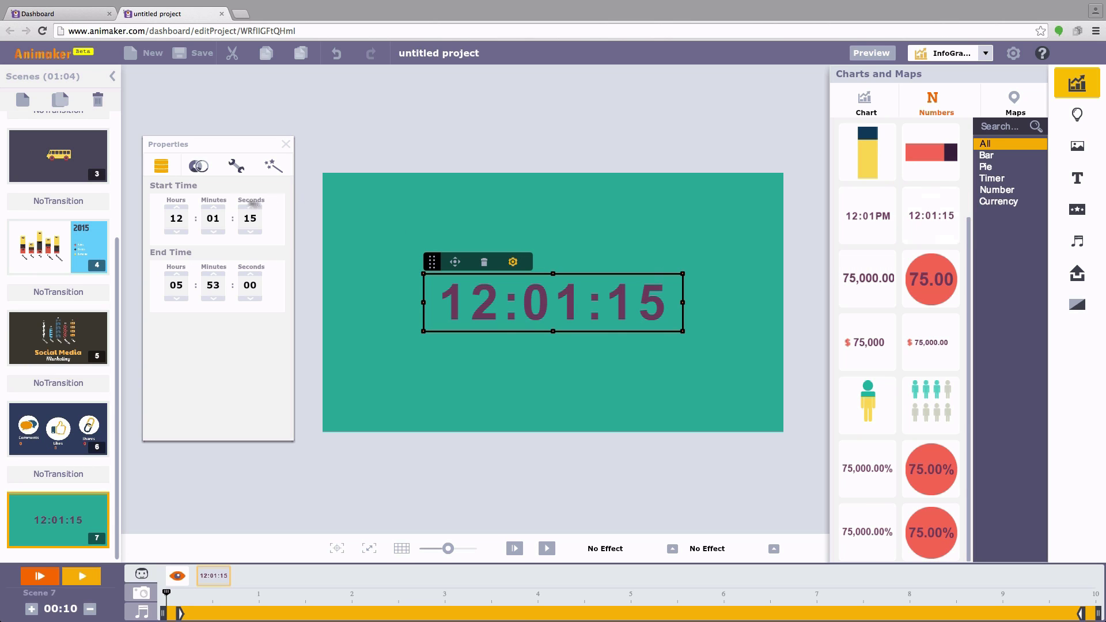
- Set the timer's start time to 00:00:00 and its end time to 10:00:00
{"action": "left_click", "coordinate": [177, 219]}
{"action": "type", "text": "00"}
{"action": "key", "text": "Tab"}
{"action": "type", "text": "00"}
{"action": "left_click", "coordinate": [251, 218]}
{"action": "type", "text": "00"}
{"action": "left_click", "coordinate": [177, 281]}
{"action": "type", "text": "10"}
{"action": "key", "text": "Tab"}
{"action": "type", "text": "00"}
- Recolour the timer's digits white and change their font from Arial to a rounder sans-serif
{"action": "left_click", "coordinate": [236, 166]}
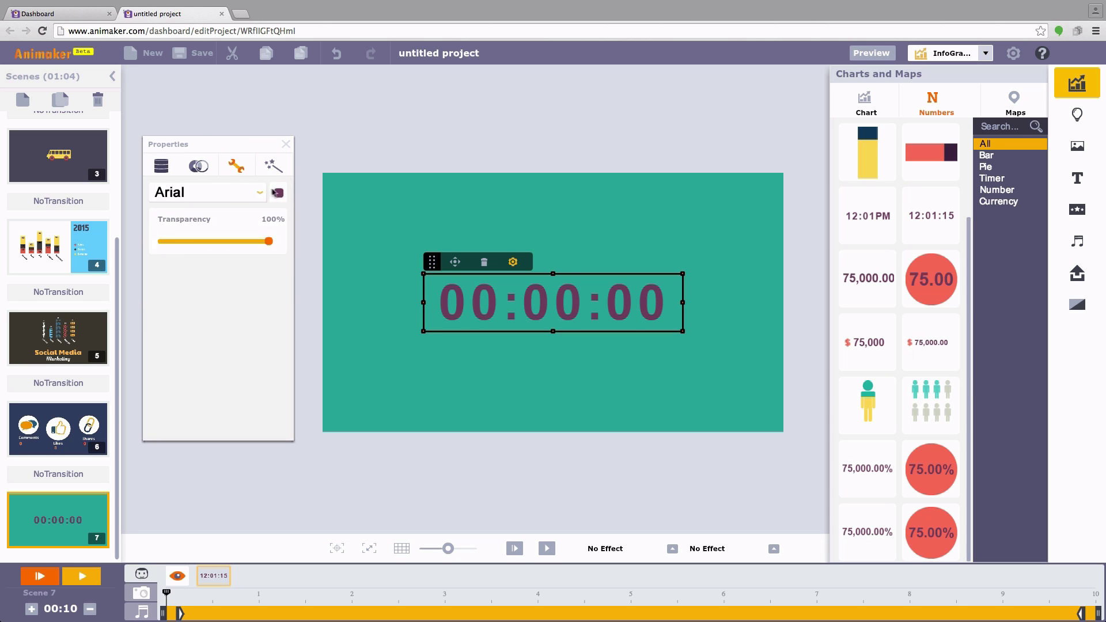
{"action": "left_click", "coordinate": [278, 192]}
{"action": "left_click", "coordinate": [308, 185]}
{"action": "left_click", "coordinate": [201, 193]}
{"action": "scroll", "coordinate": [228, 273], "scroll_direction": "down", "scroll_amount": 5}
{"action": "scroll", "coordinate": [228, 277], "scroll_direction": "down", "scroll_amount": 5}
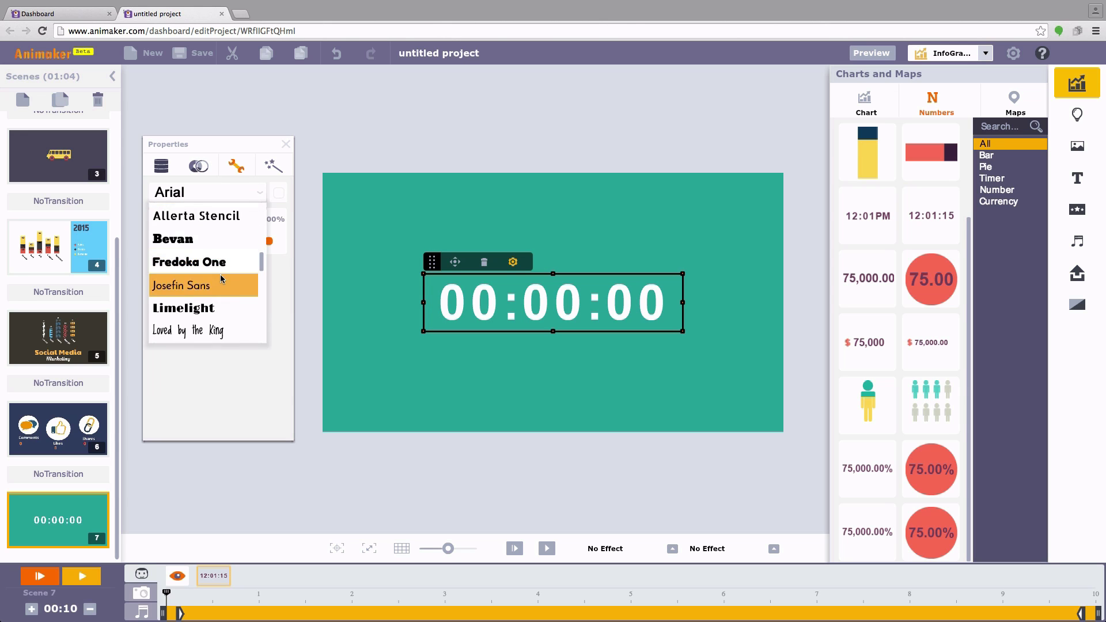
{"action": "left_click", "coordinate": [219, 222]}
{"action": "left_click", "coordinate": [301, 305]}
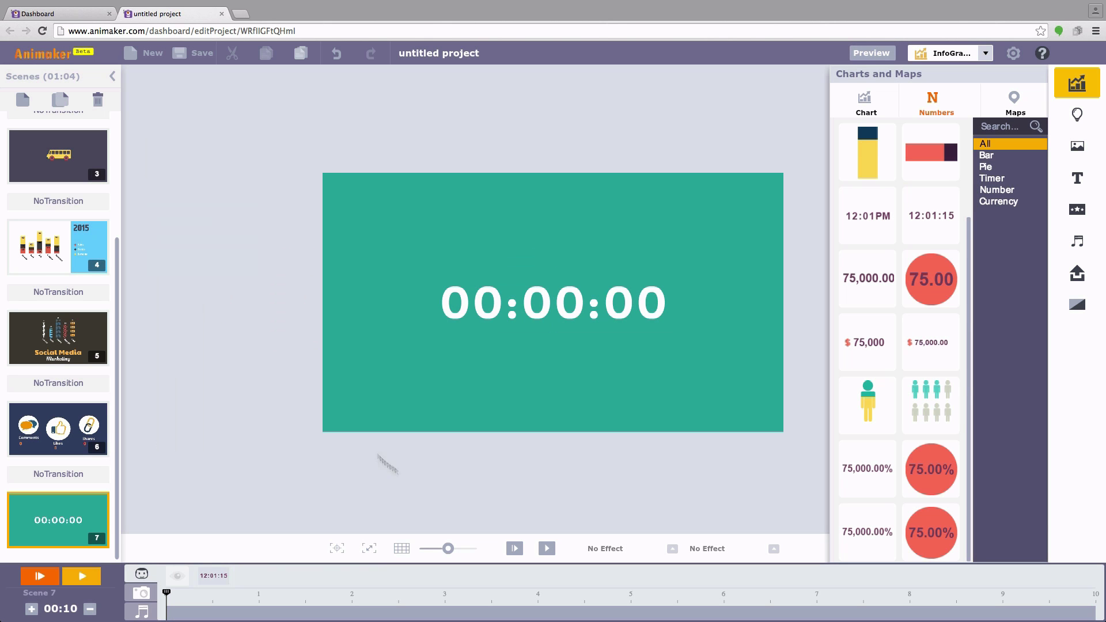
- Preview the timer counting in scene 7 and look through the available number widgets
{"action": "left_click", "coordinate": [516, 547]}
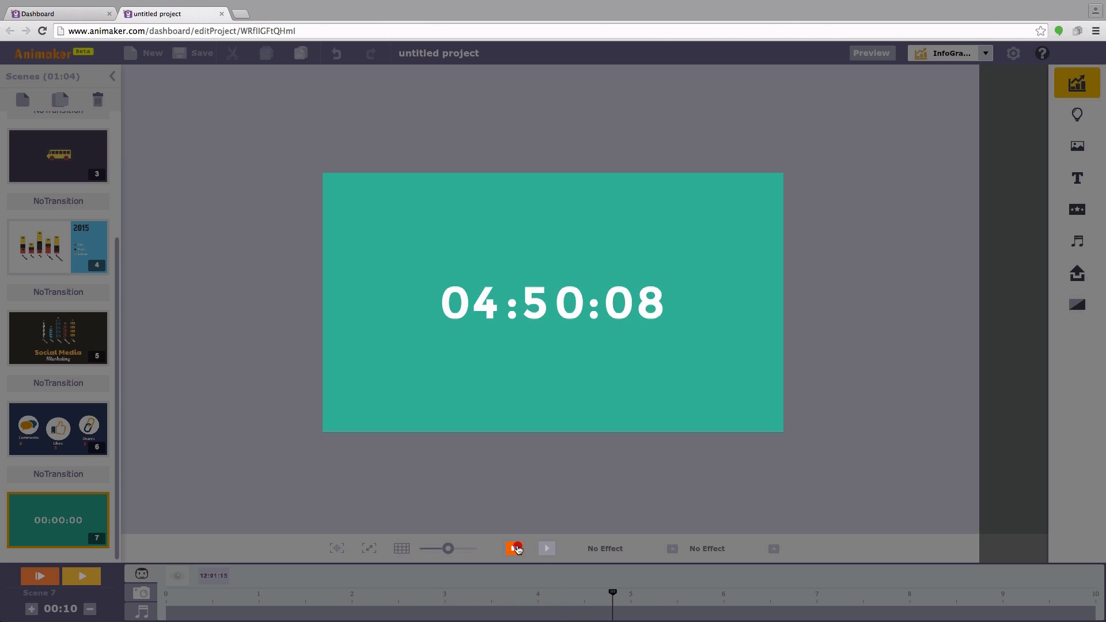
{"action": "left_click", "coordinate": [515, 548]}
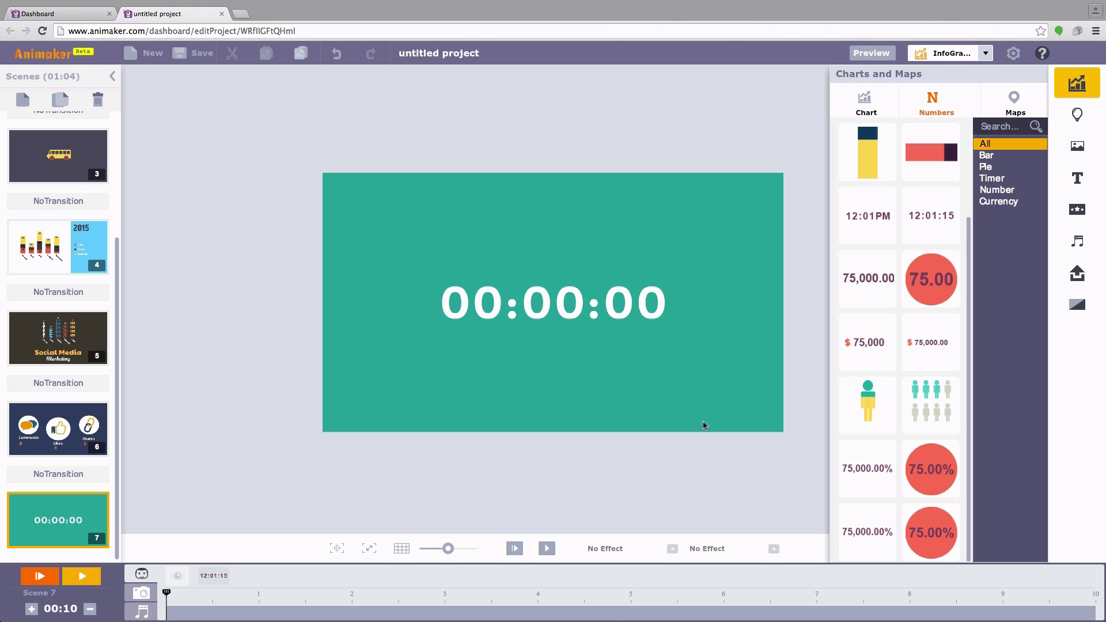
{"action": "scroll", "coordinate": [963, 242], "scroll_direction": "up", "scroll_amount": 2}
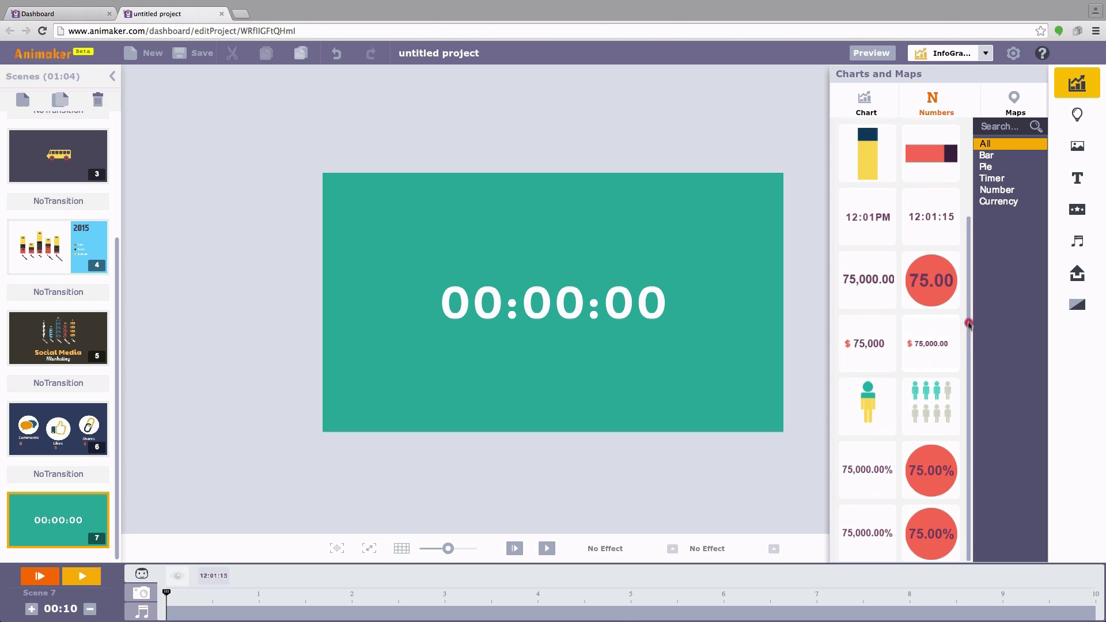
{"action": "left_click_drag", "start_coordinate": [974, 244], "coordinate": [980, 362]}
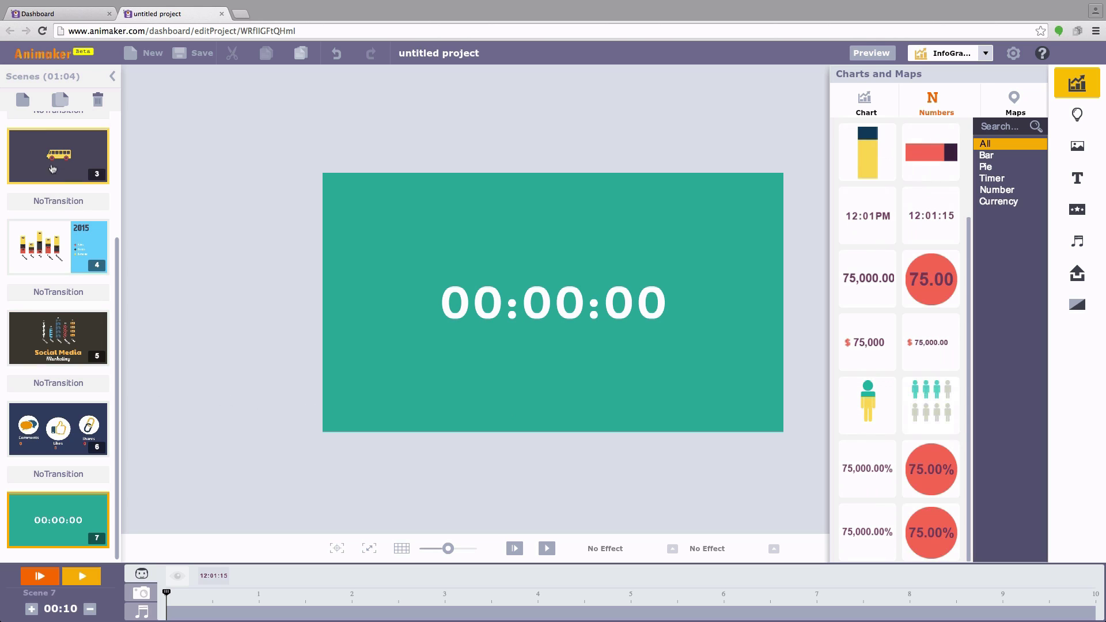
- Add a new scene 8 and give it a light blue background
{"action": "left_click", "coordinate": [21, 101]}
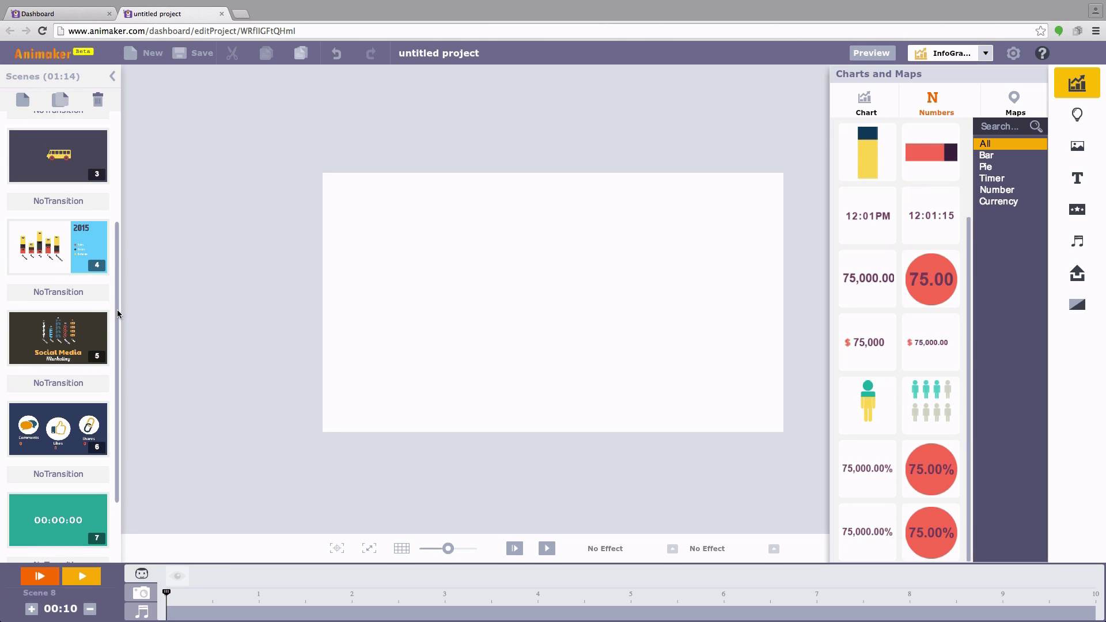
{"action": "left_click_drag", "start_coordinate": [118, 312], "coordinate": [119, 410]}
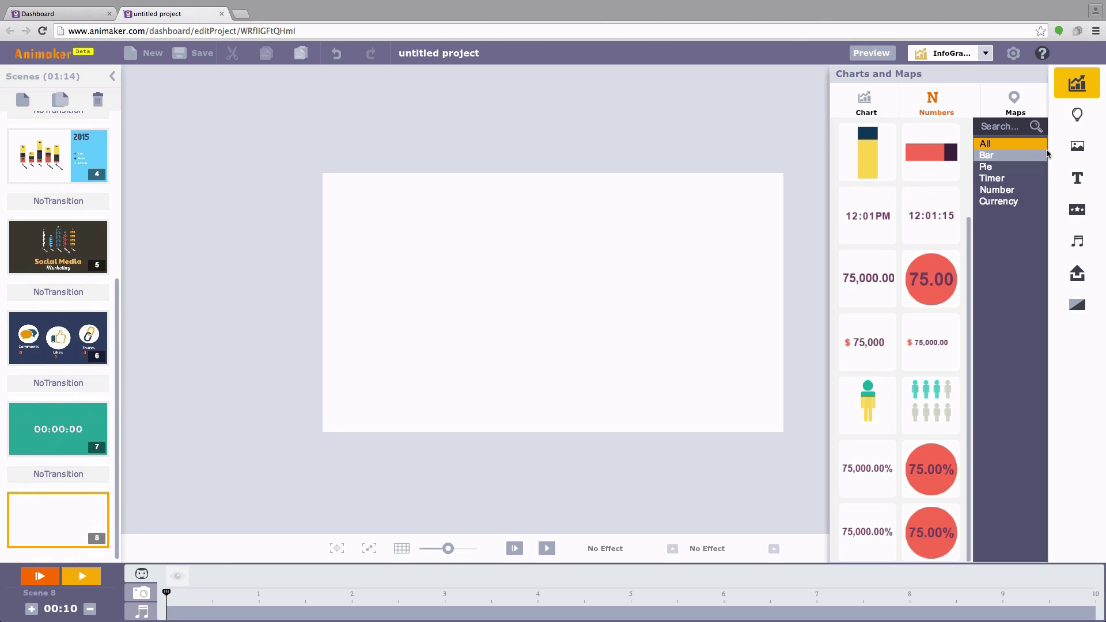
{"action": "left_click", "coordinate": [1093, 149]}
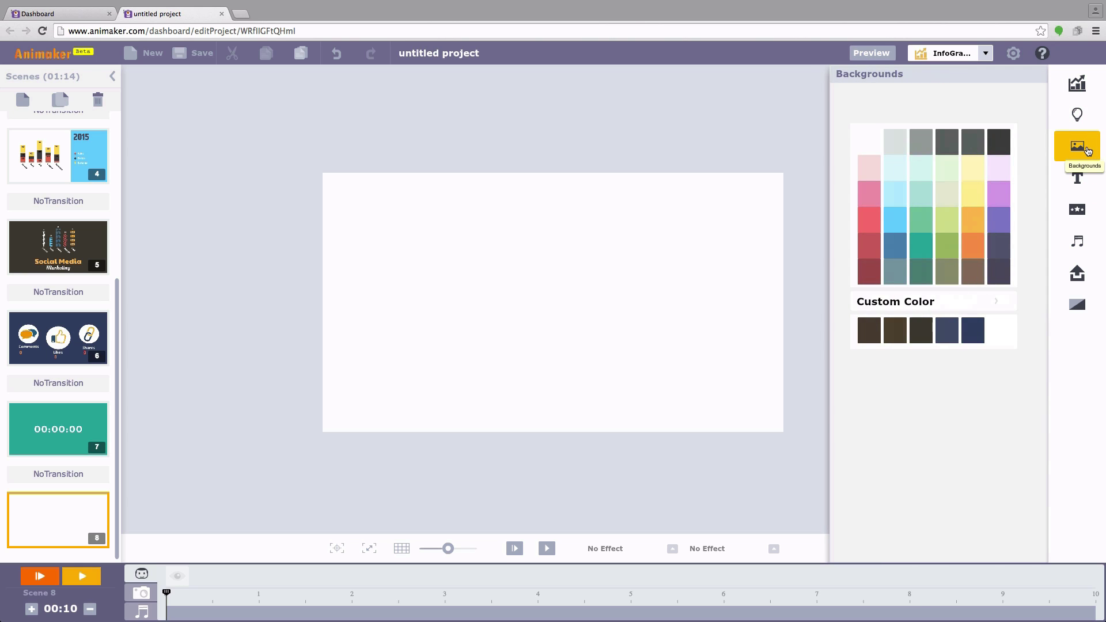
{"action": "left_click", "coordinate": [895, 248]}
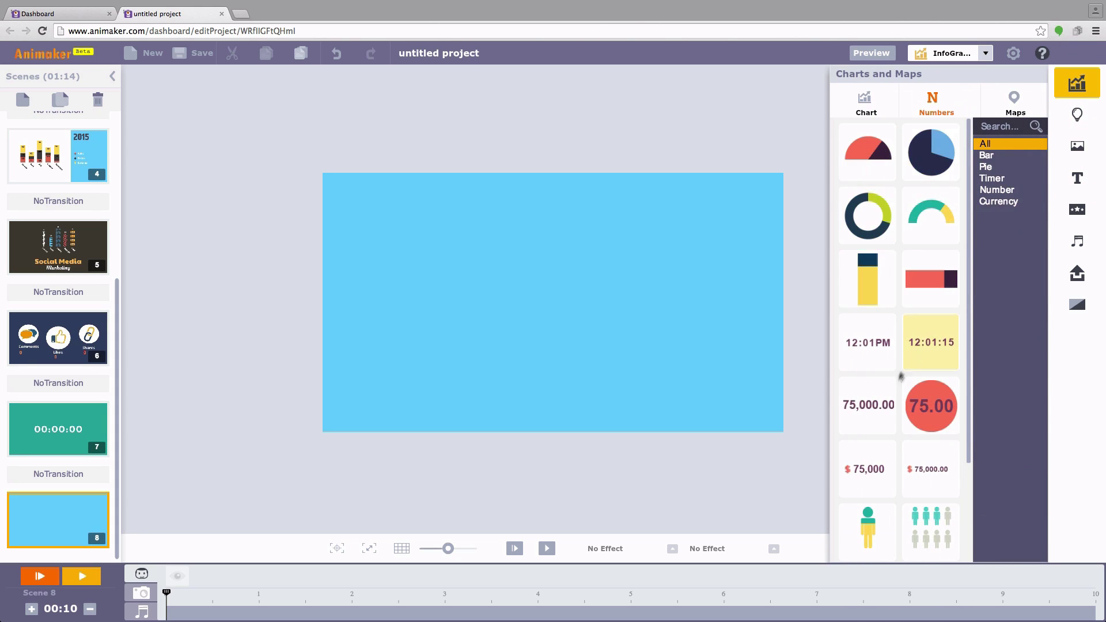
- Add the $ 75,000 currency number to scene 8, try the euro, franc, pound, rand and rupee styles, and choose yen
{"action": "left_click", "coordinate": [864, 469]}
{"action": "left_click", "coordinate": [199, 166]}
{"action": "left_click", "coordinate": [249, 210]}
{"action": "left_click", "coordinate": [186, 274]}
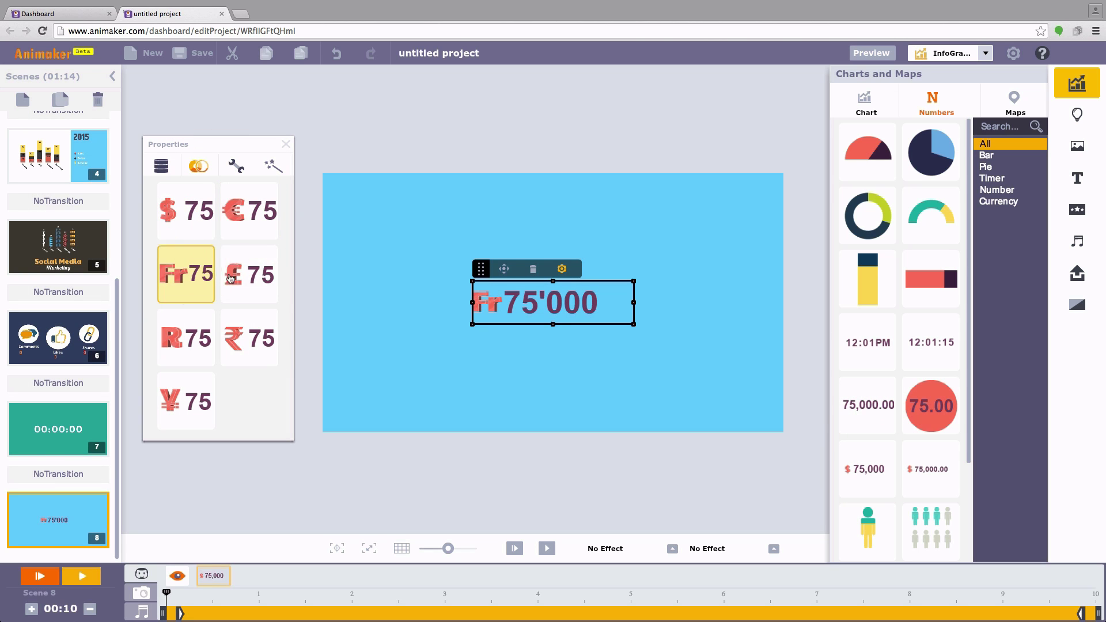
{"action": "left_click", "coordinate": [230, 279]}
{"action": "left_click", "coordinate": [186, 338]}
{"action": "left_click", "coordinate": [249, 337]}
{"action": "left_click", "coordinate": [196, 389]}
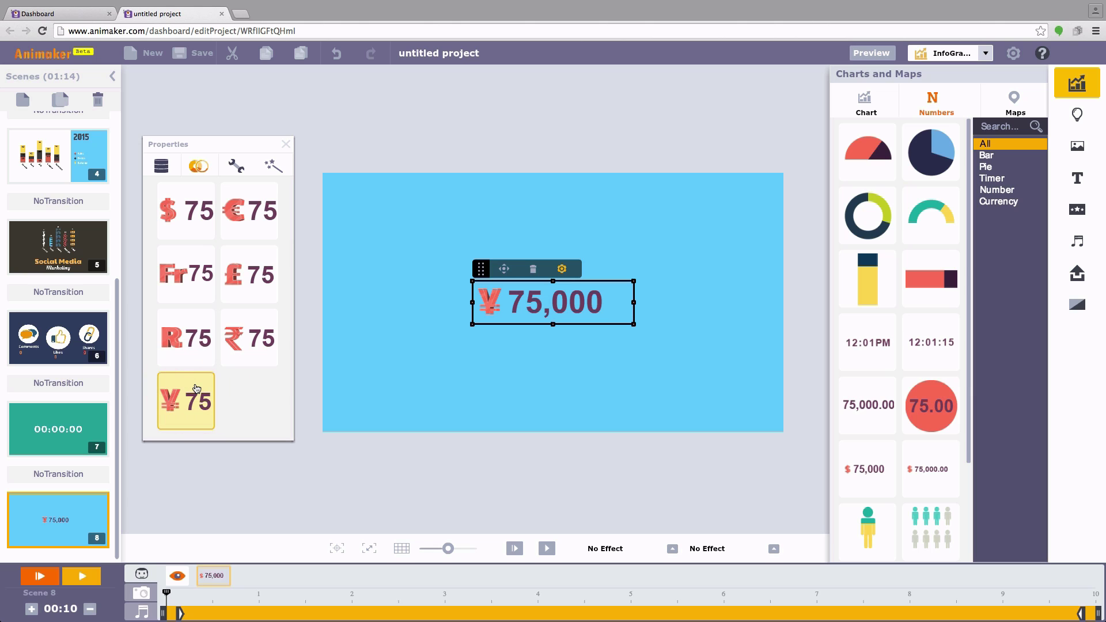
- Recolour the yen number's digits white and change their font to Khand
{"action": "left_click", "coordinate": [236, 166]}
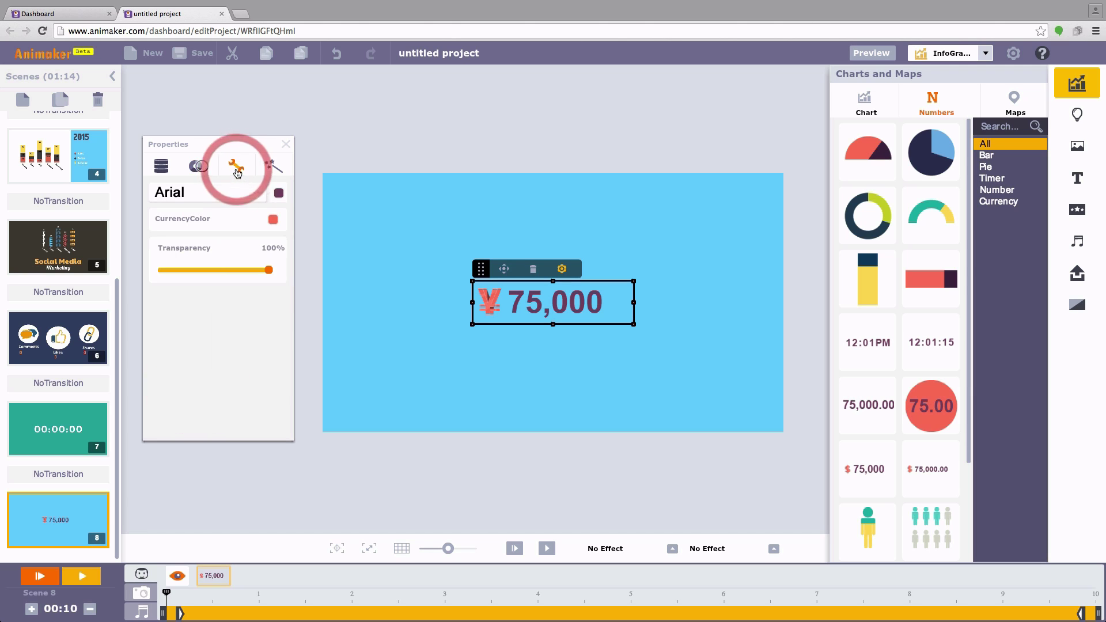
{"action": "left_click", "coordinate": [277, 193]}
{"action": "left_click", "coordinate": [312, 184]}
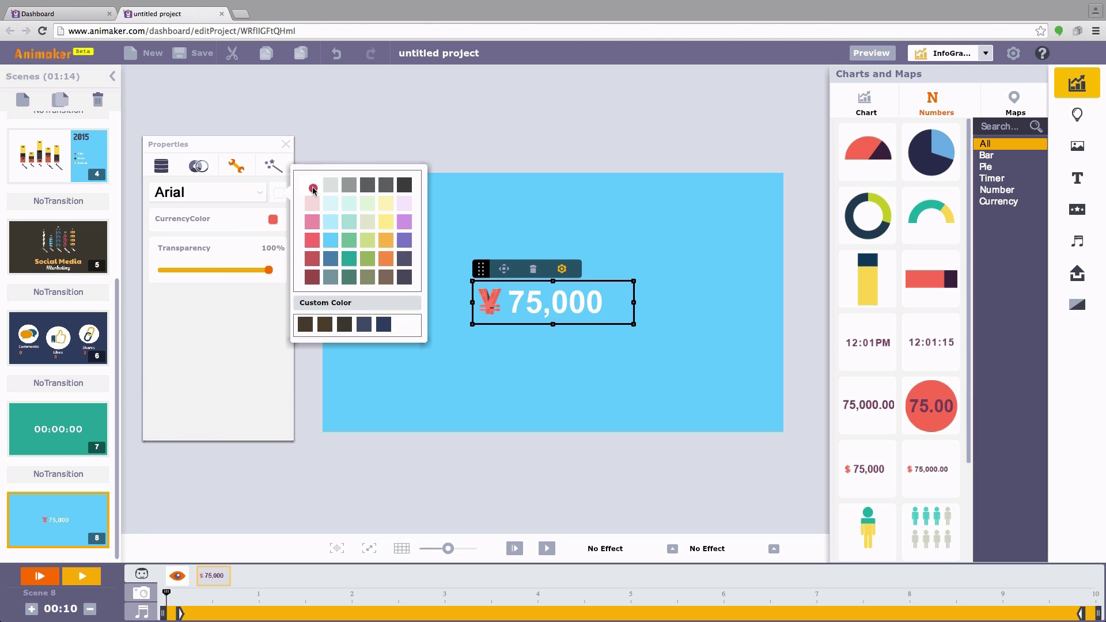
{"action": "left_click", "coordinate": [243, 195]}
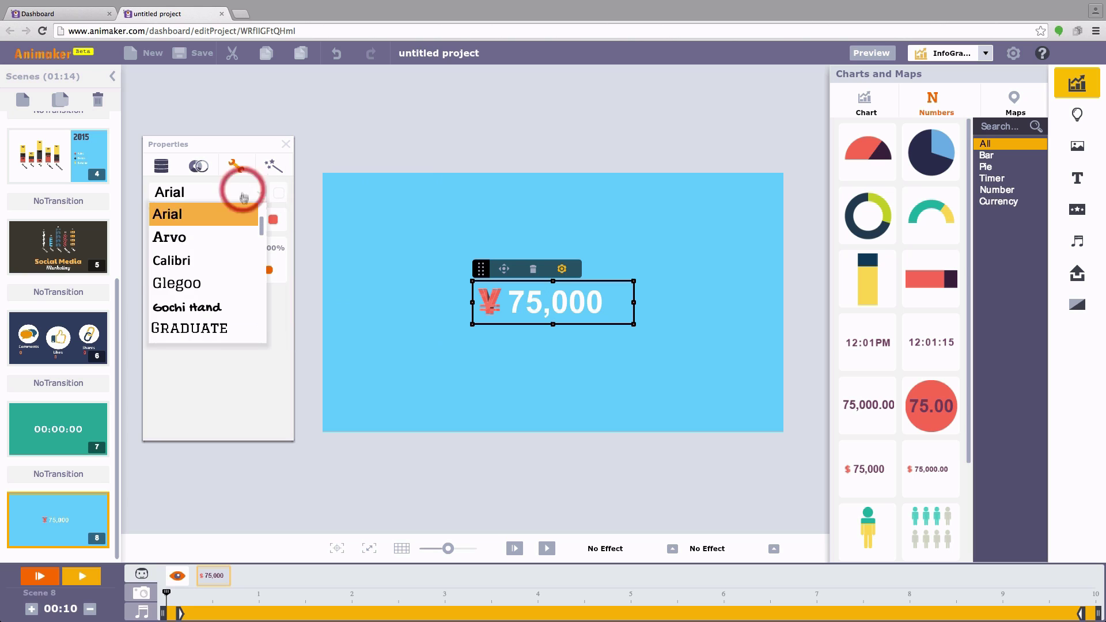
{"action": "left_click_drag", "start_coordinate": [263, 229], "coordinate": [264, 303]}
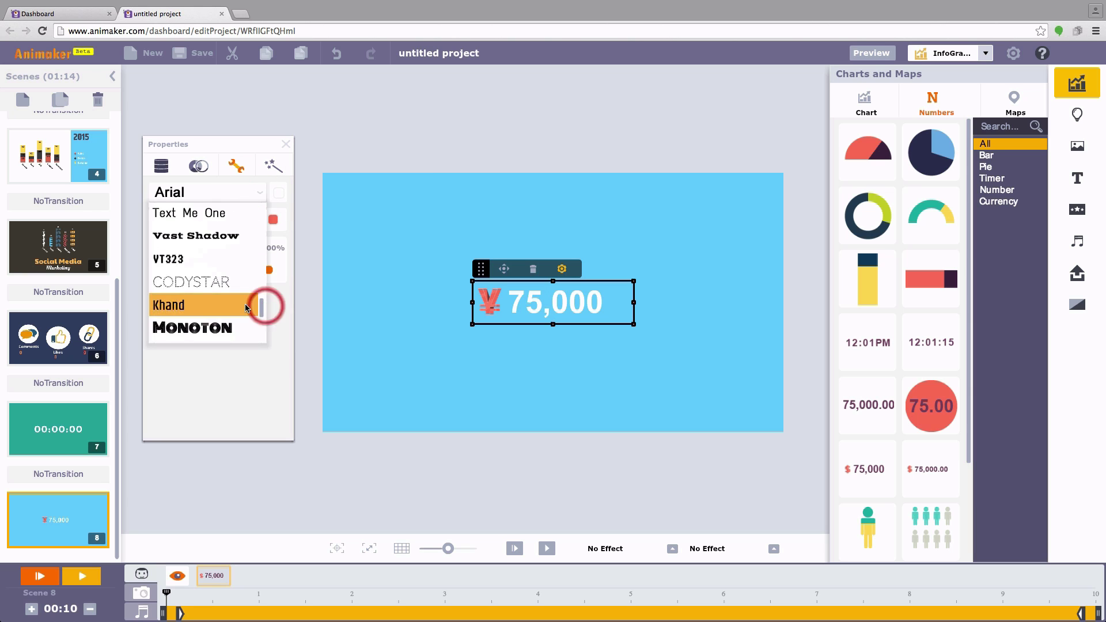
{"action": "left_click", "coordinate": [254, 304]}
- Recolour the currency symbol dark purple-grey and switch the number's currency style to the dollar
{"action": "left_click", "coordinate": [271, 221]}
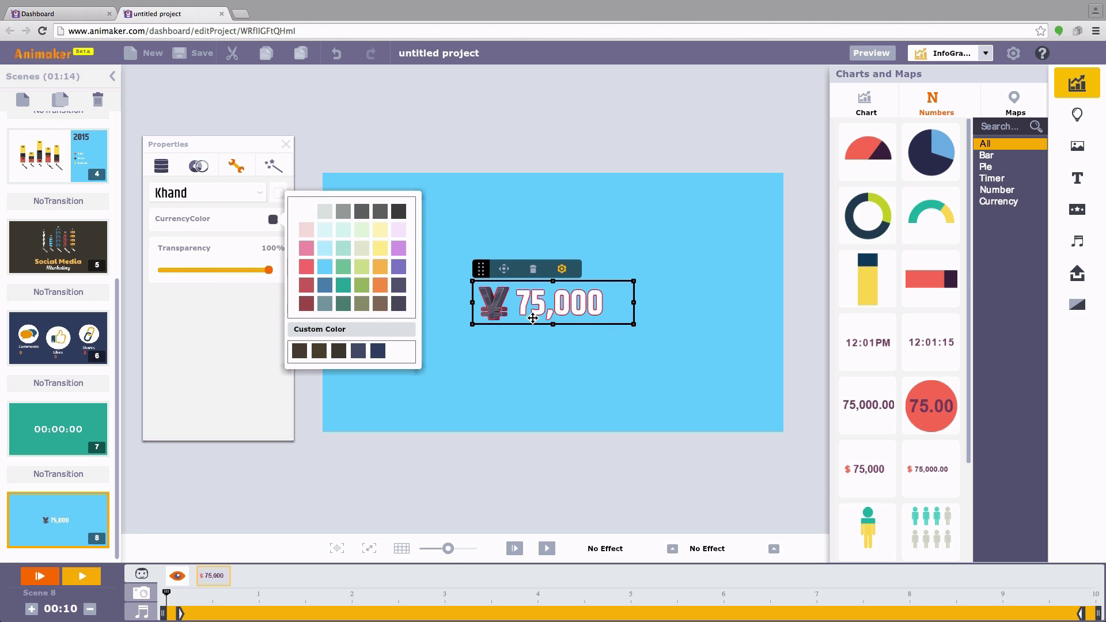
{"action": "left_click", "coordinate": [198, 166]}
{"action": "left_click", "coordinate": [192, 211]}
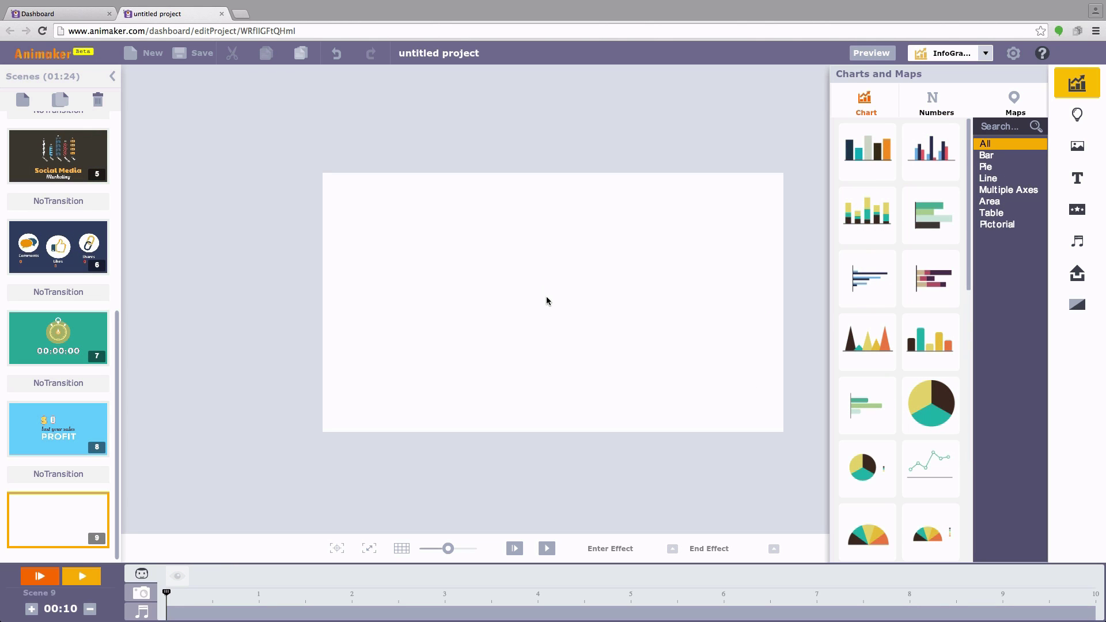
- Add the world map to scene 9 and change its map type to Location Map
{"action": "left_click", "coordinate": [1005, 106]}
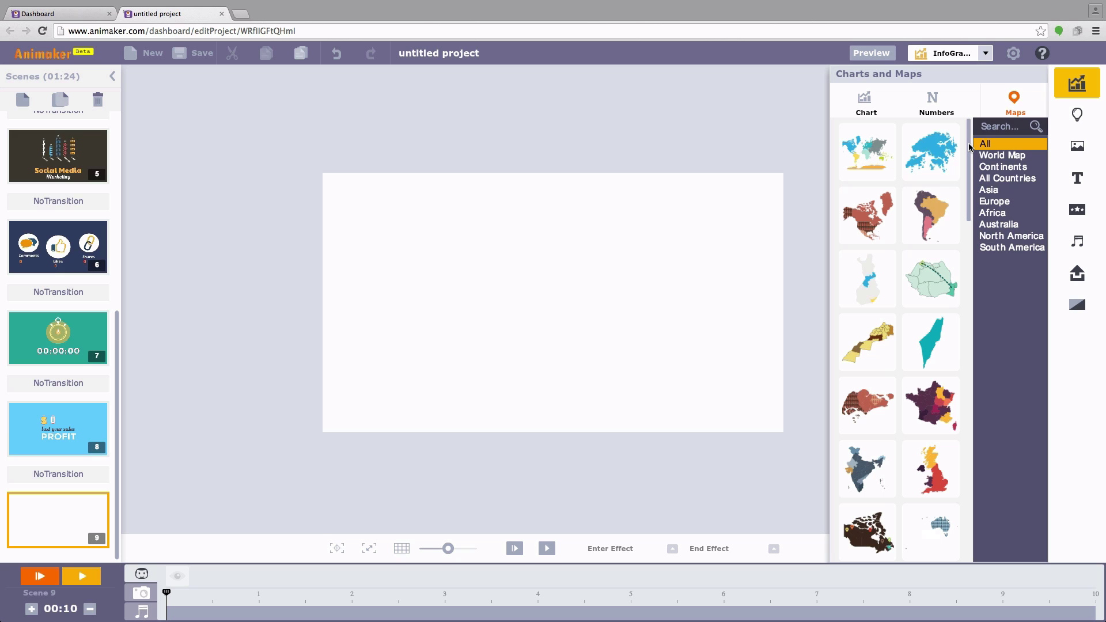
{"action": "left_click", "coordinate": [867, 152]}
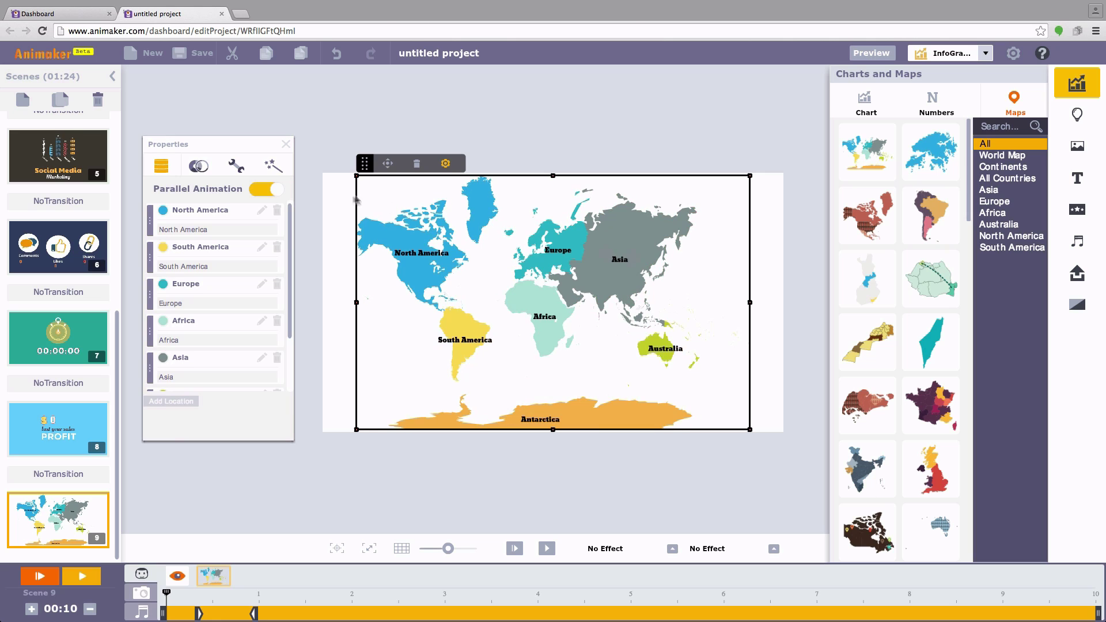
{"action": "left_click", "coordinate": [197, 167]}
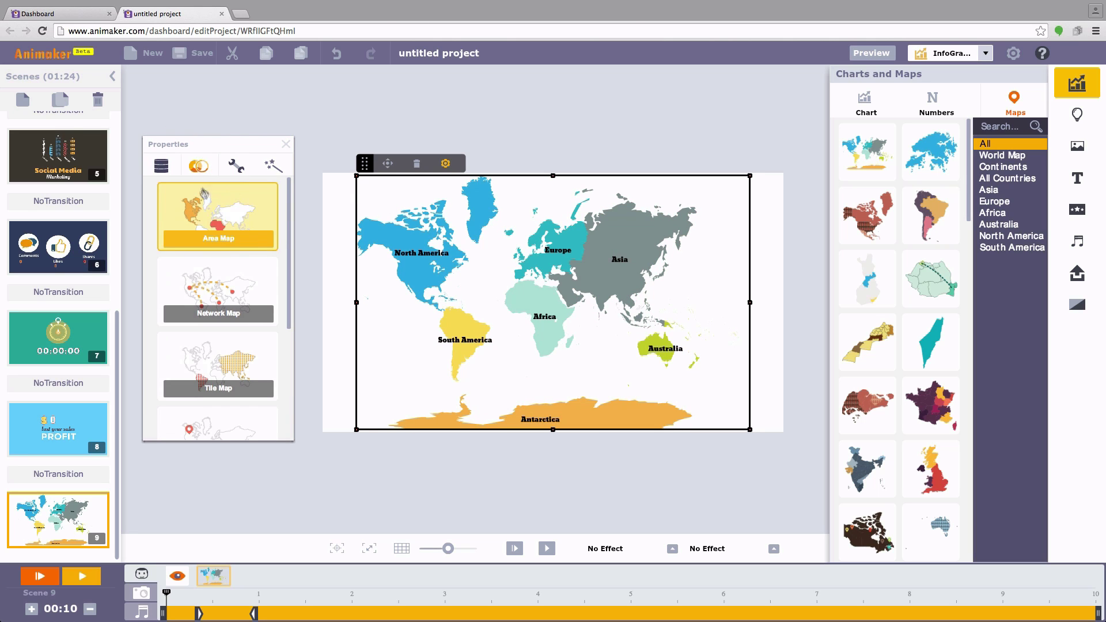
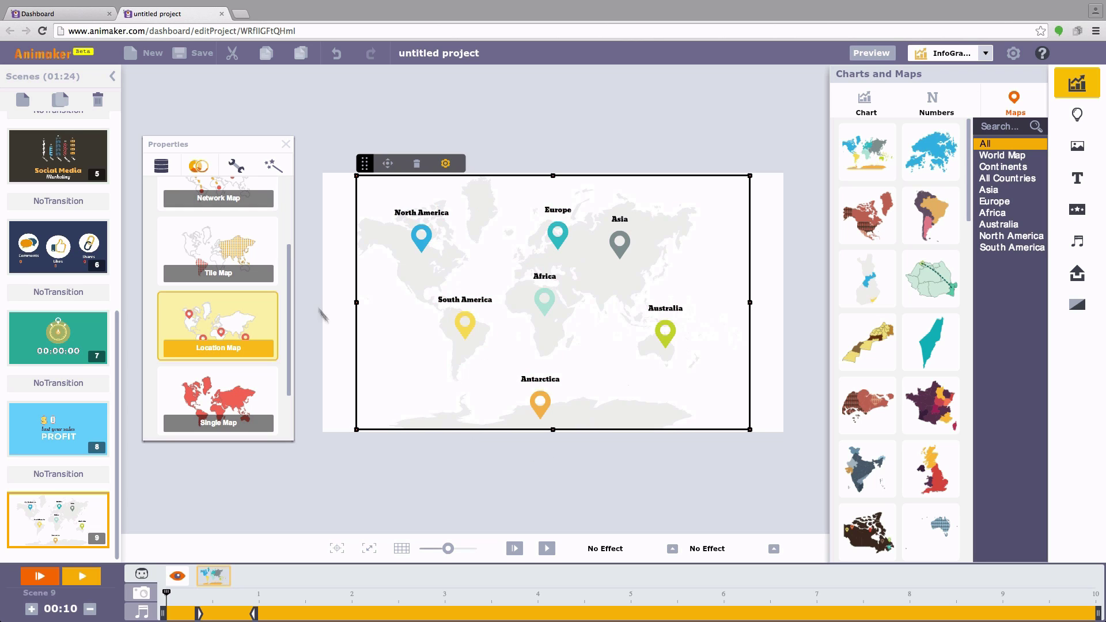
- Delete the Antarctica, Asia and Europe locations from the world map's data
{"action": "left_click", "coordinate": [165, 160]}
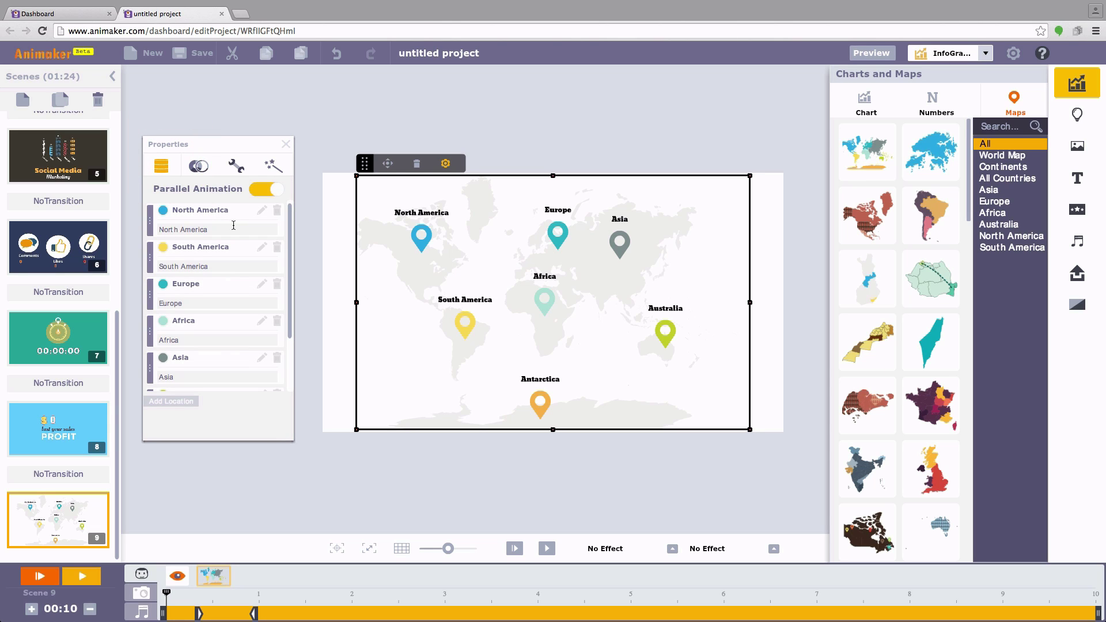
{"action": "scroll", "coordinate": [287, 368], "scroll_direction": "down", "scroll_amount": 3}
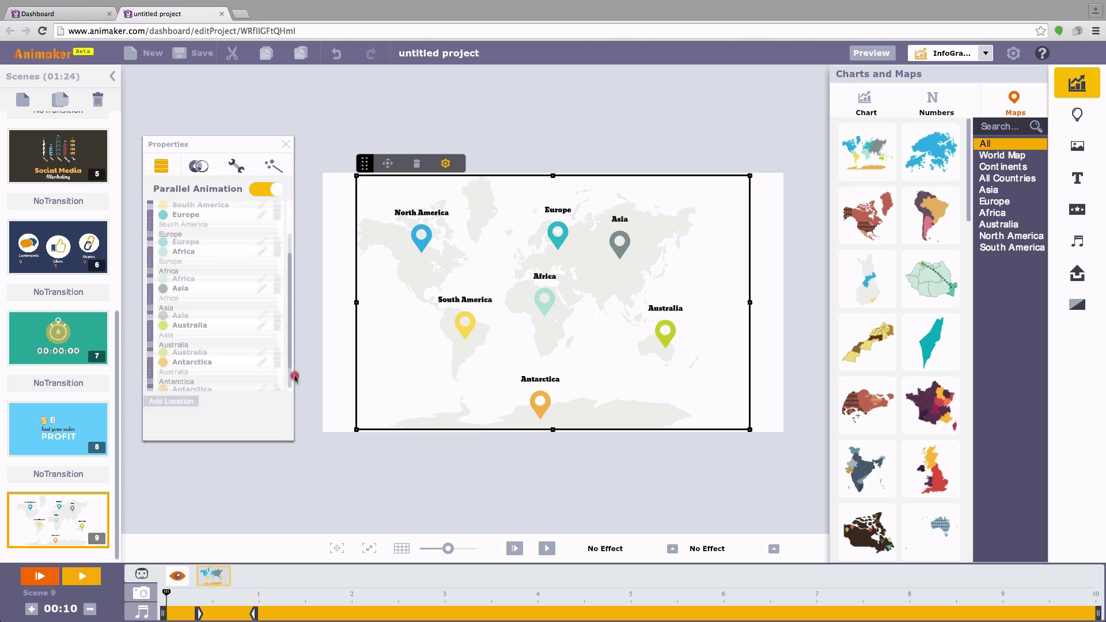
{"action": "left_click", "coordinate": [277, 361]}
{"action": "left_click", "coordinate": [277, 323]}
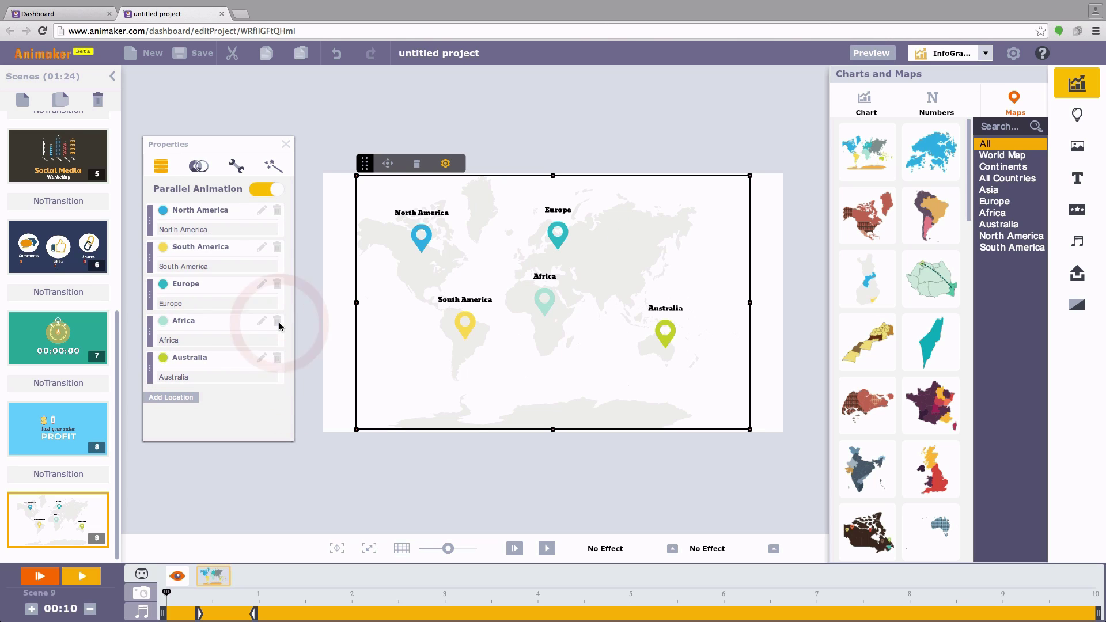
{"action": "left_click", "coordinate": [277, 284]}
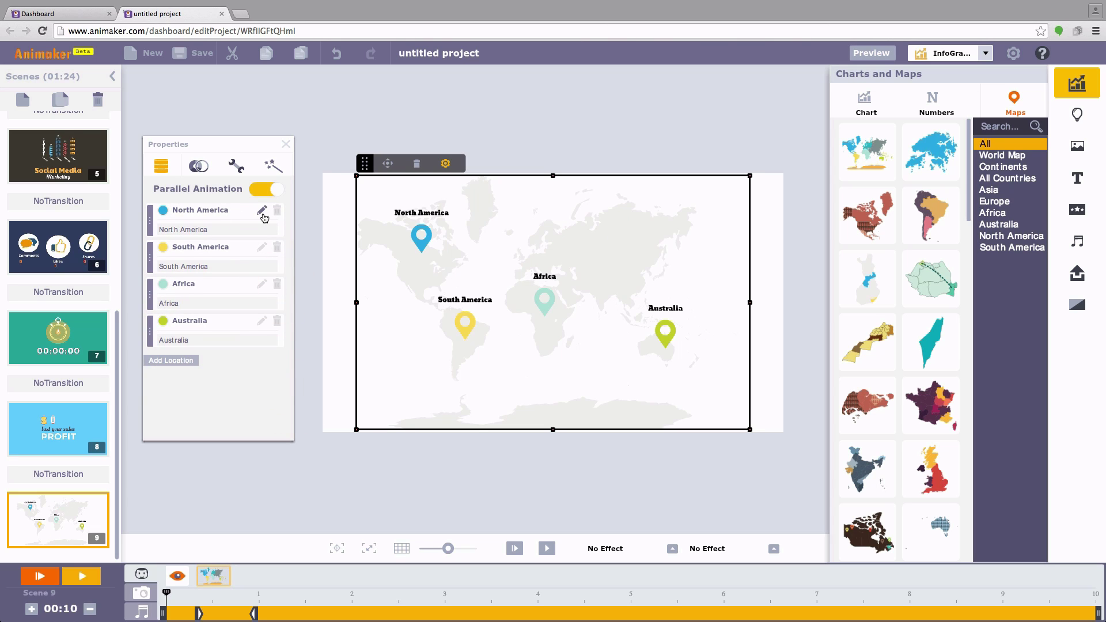
- Change the map's North America location to Europe and relabel it "Europe"
{"action": "left_click", "coordinate": [262, 213]}
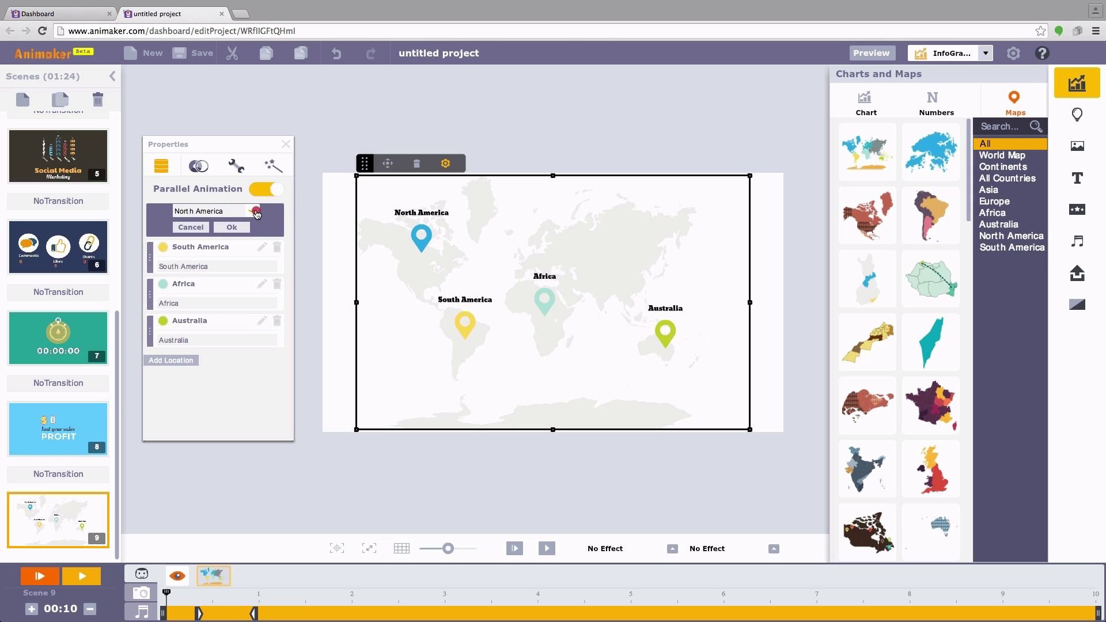
{"action": "left_click", "coordinate": [255, 213]}
{"action": "left_click", "coordinate": [241, 262]}
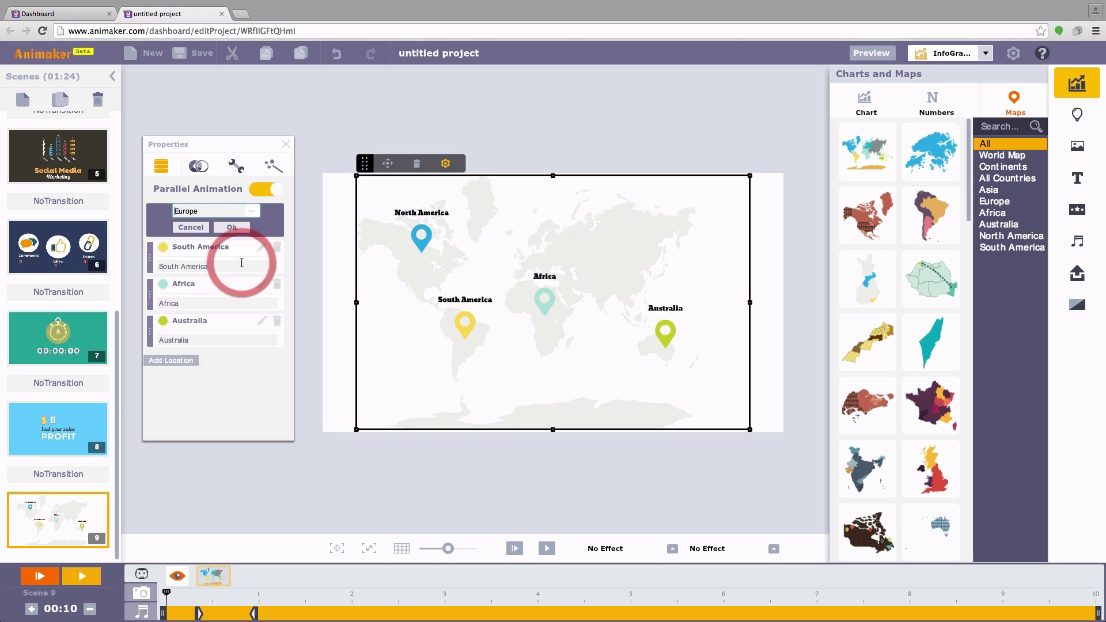
{"action": "left_click", "coordinate": [233, 228]}
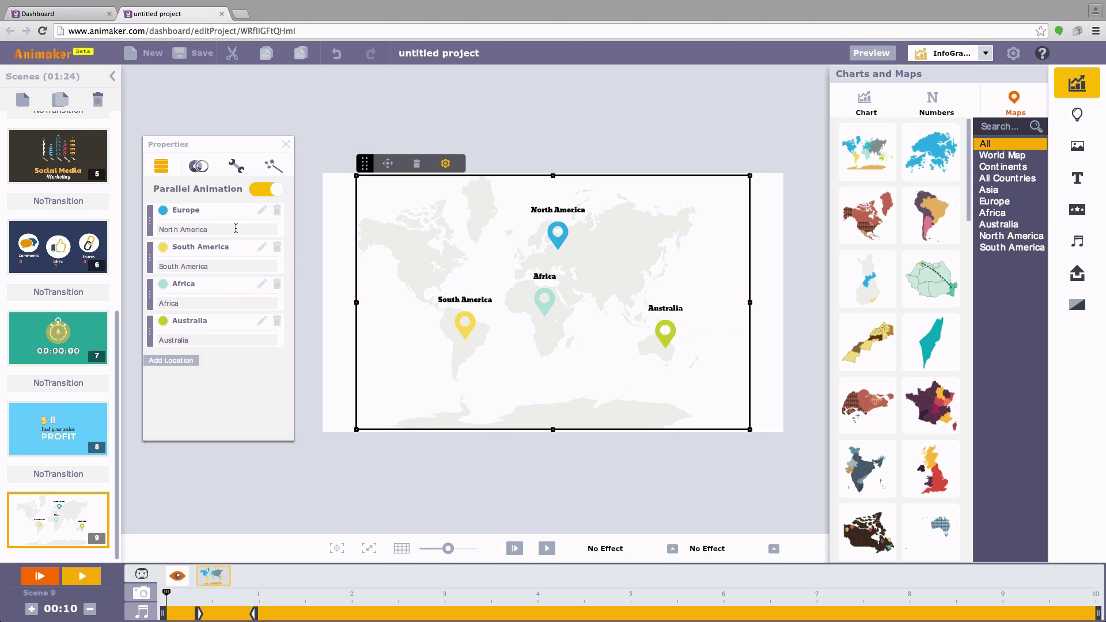
{"action": "left_click_drag", "start_coordinate": [190, 228], "coordinate": [136, 222]}
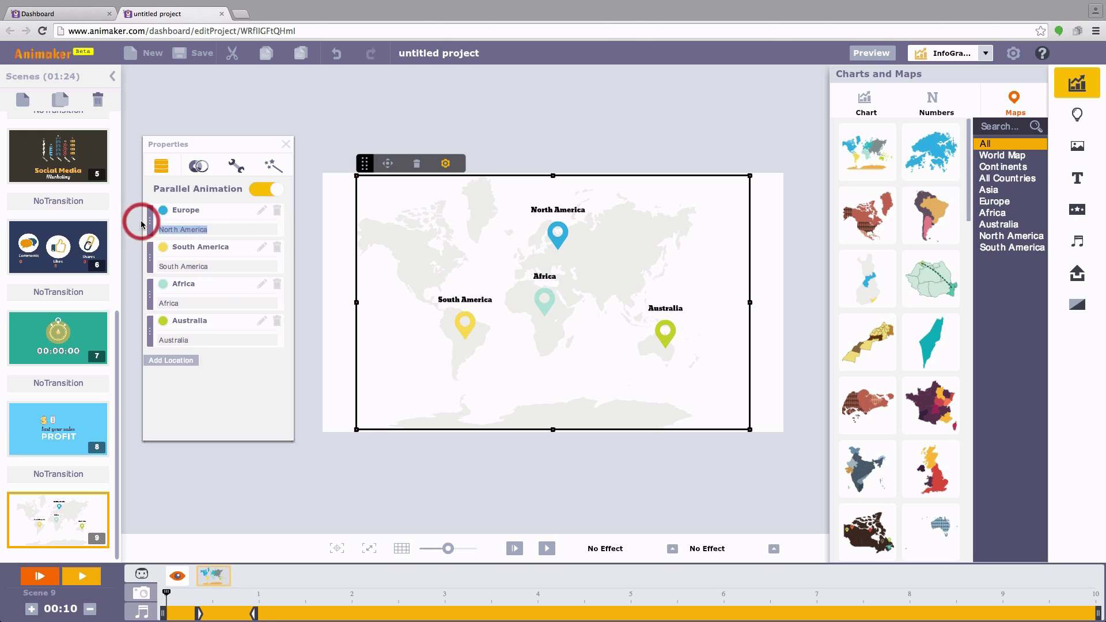
{"action": "type", "text": "E"}
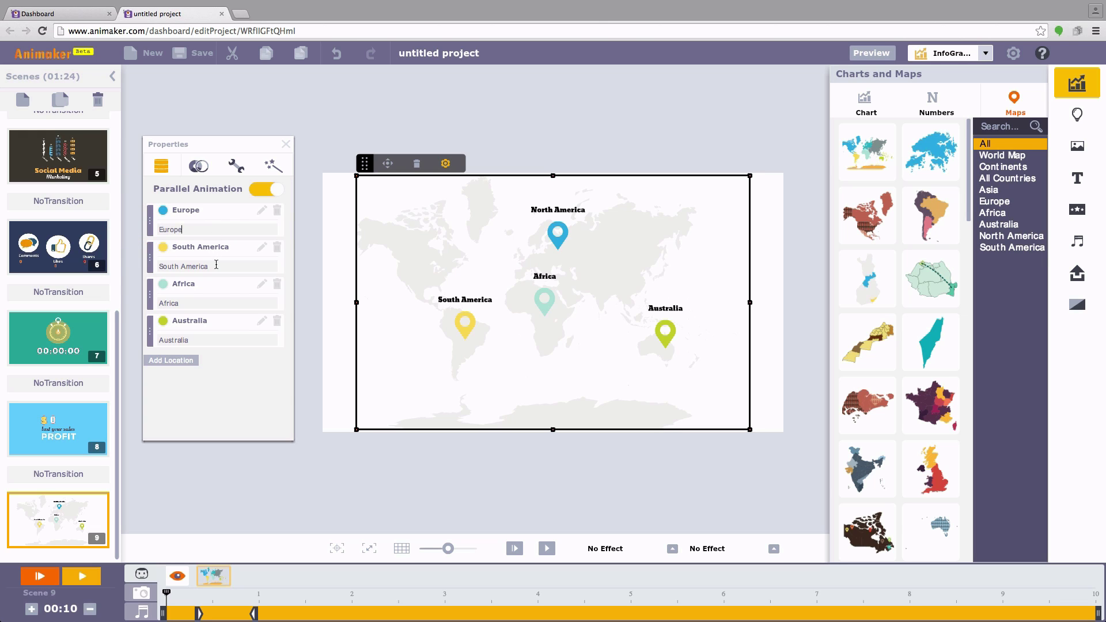
{"action": "type", "text": "urope"}
{"action": "key", "text": "Return"}
- Add North America as a new location on the map
{"action": "left_click", "coordinate": [182, 361]}
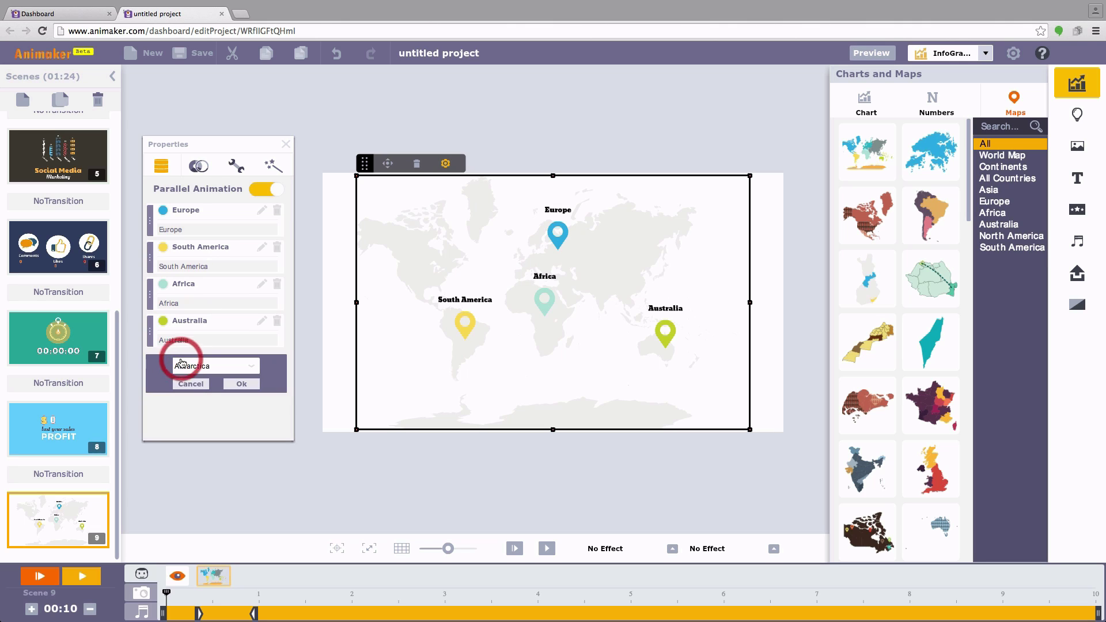
{"action": "left_click", "coordinate": [242, 367]}
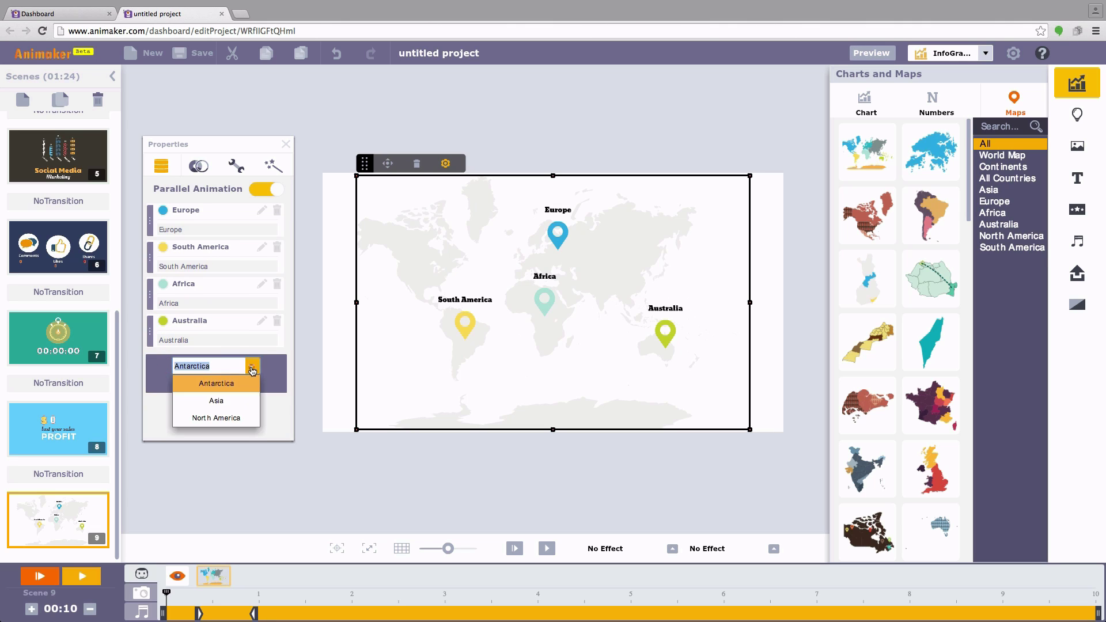
{"action": "left_click", "coordinate": [237, 417]}
{"action": "left_click", "coordinate": [242, 384]}
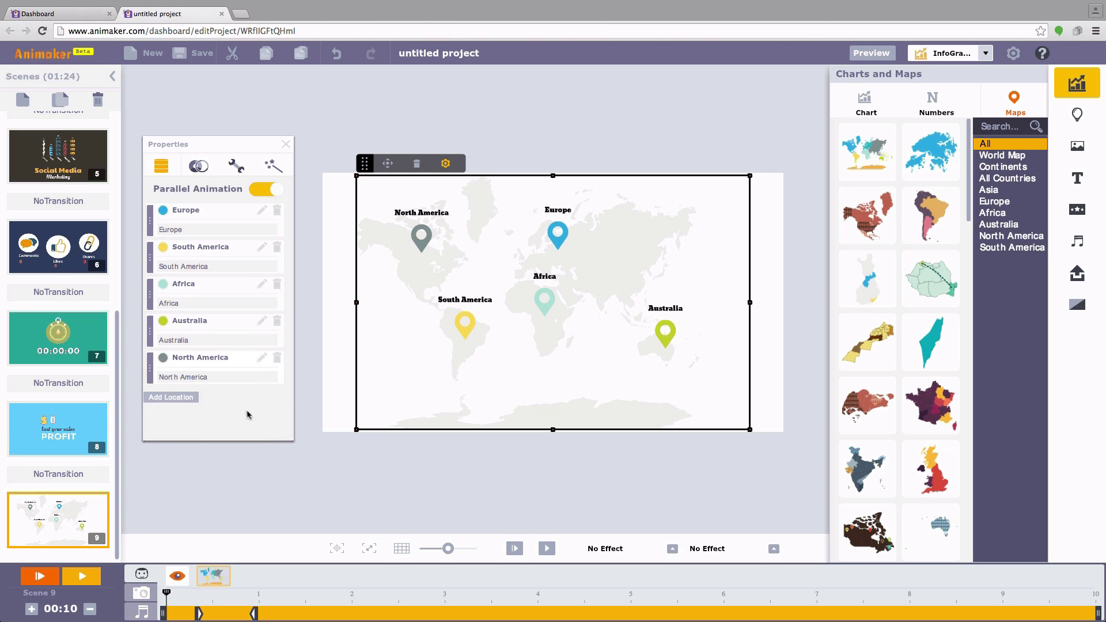
- Change the Europe location's marker icon to the airplane
{"action": "left_click", "coordinate": [164, 211]}
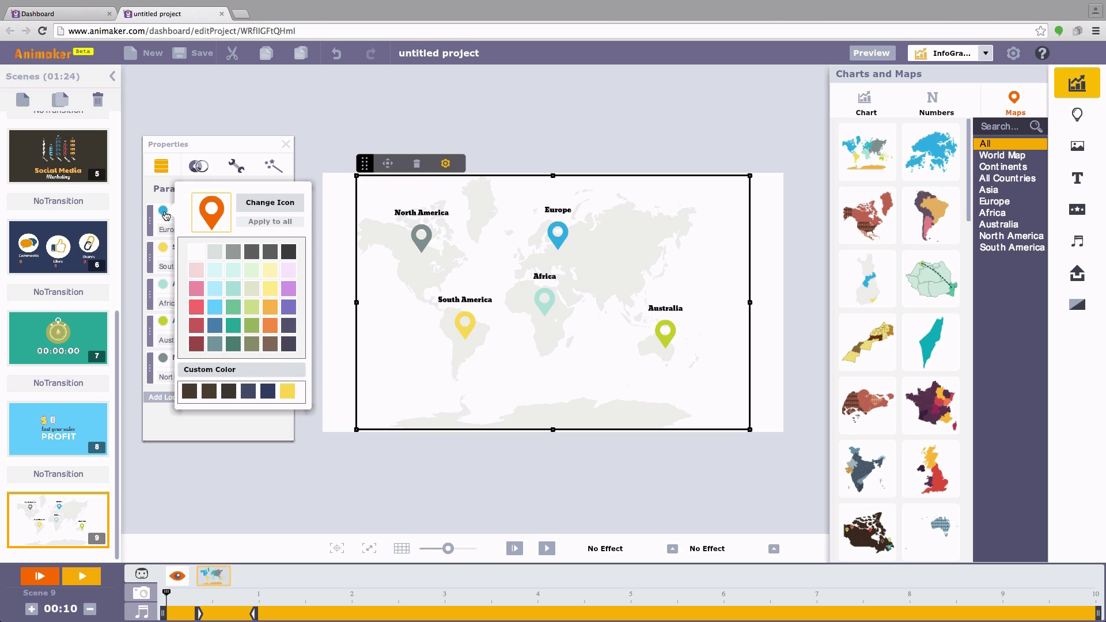
{"action": "left_click", "coordinate": [261, 205]}
{"action": "left_click", "coordinate": [280, 210]}
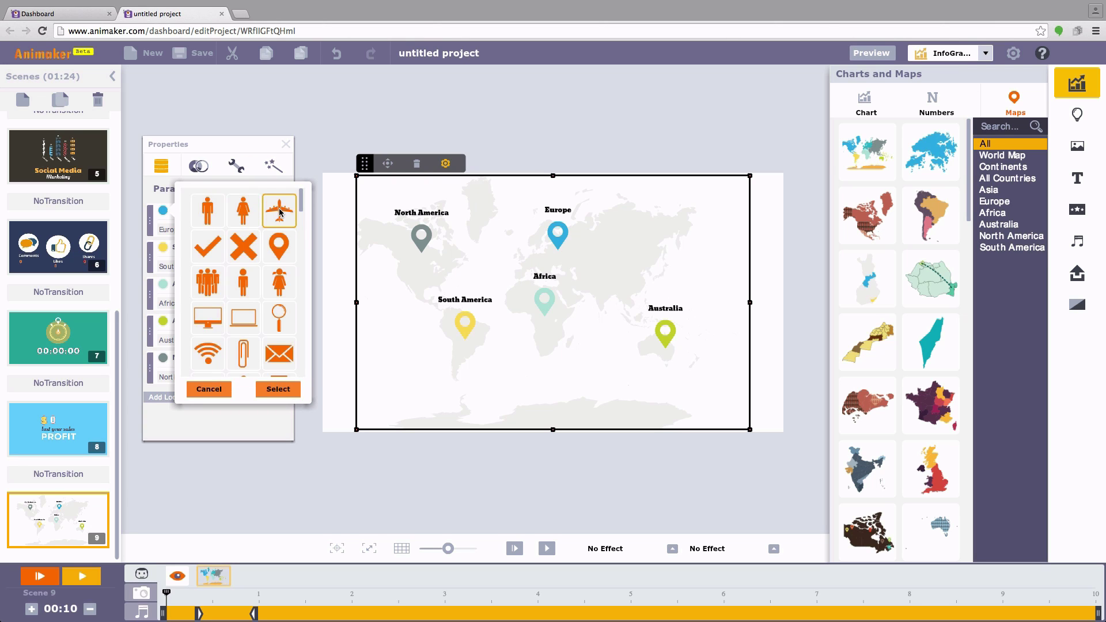
{"action": "left_click", "coordinate": [279, 389]}
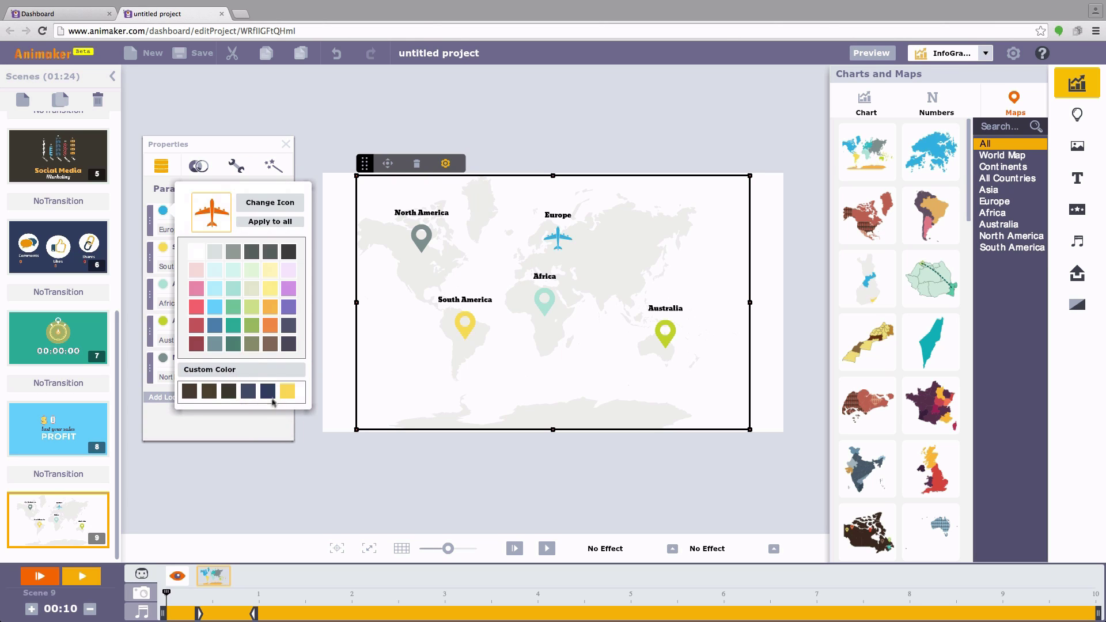
{"action": "left_click", "coordinate": [259, 430]}
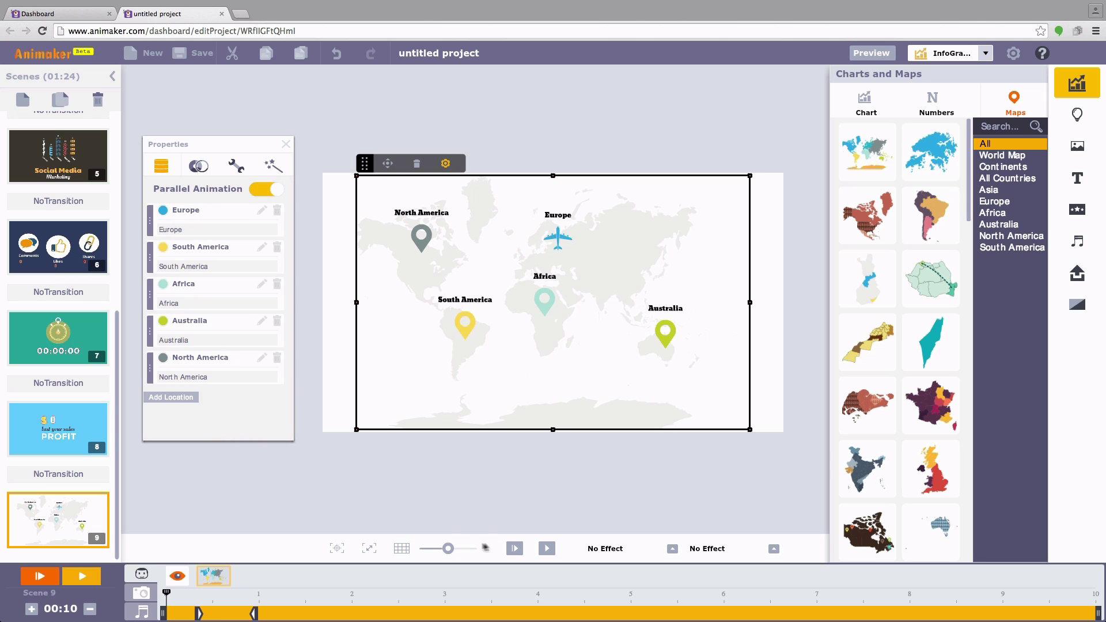
- Preview the location map's animation in scene 9, toggling Parallel Animation off and back on between playbacks
{"action": "left_click", "coordinate": [513, 548]}
{"action": "left_click", "coordinate": [265, 192]}
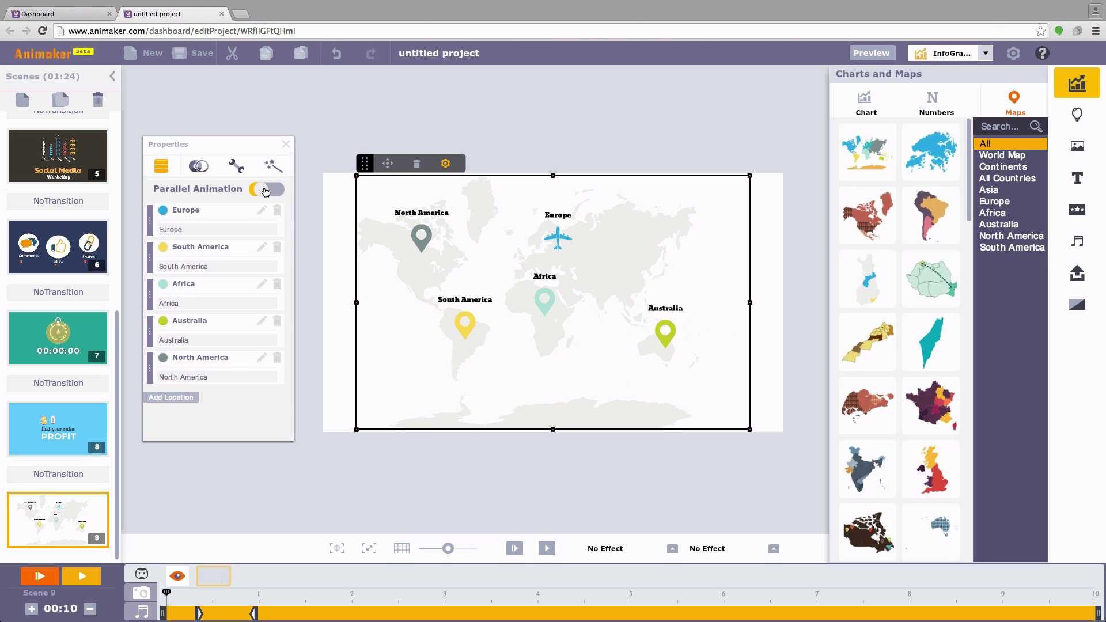
{"action": "left_click", "coordinate": [265, 192]}
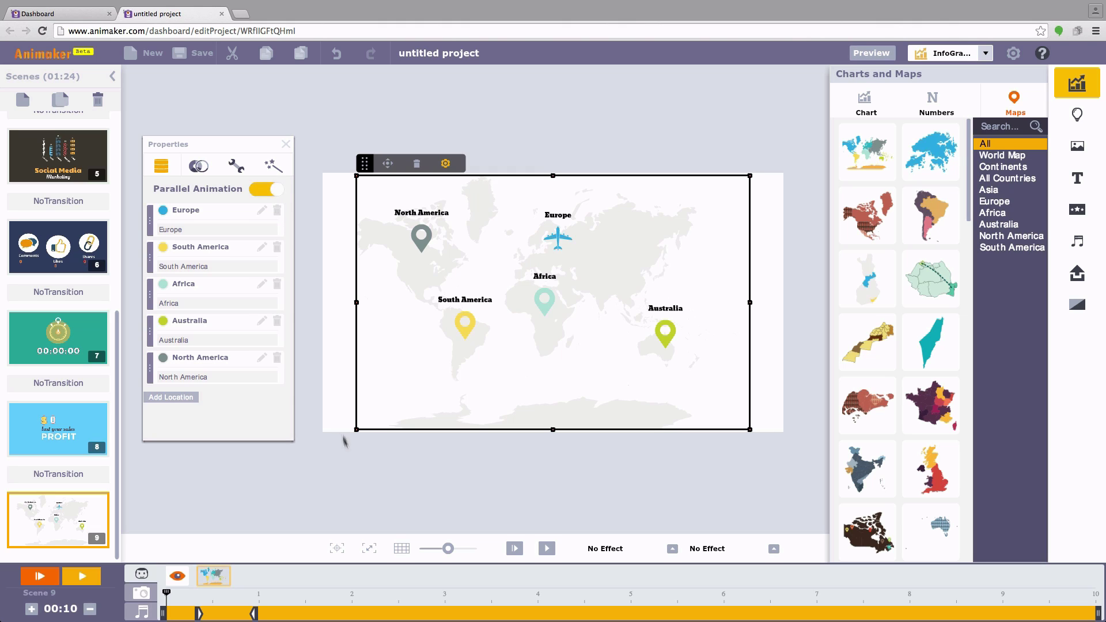
{"action": "left_click", "coordinate": [513, 550]}
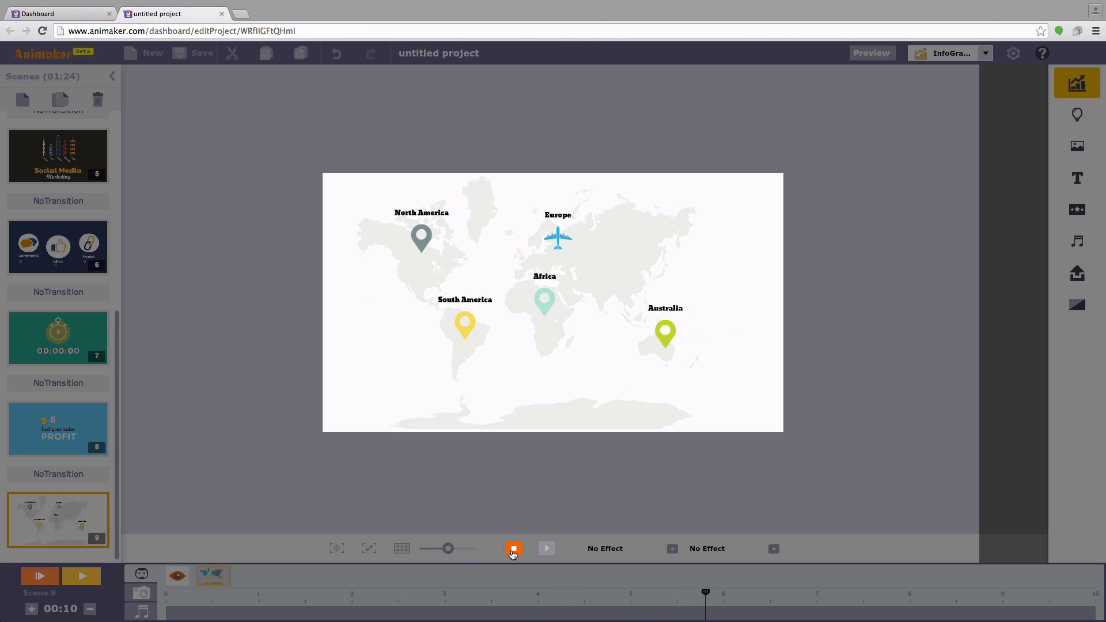
{"action": "left_click", "coordinate": [512, 550]}
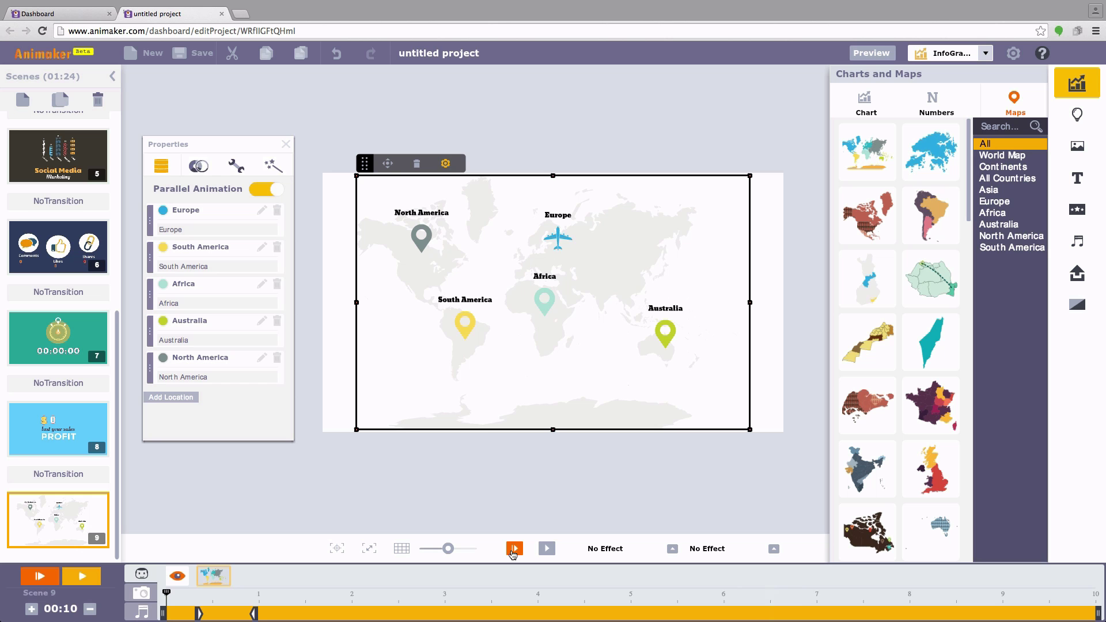
- Switch the world map's type to Network Map
{"action": "left_click", "coordinate": [198, 167]}
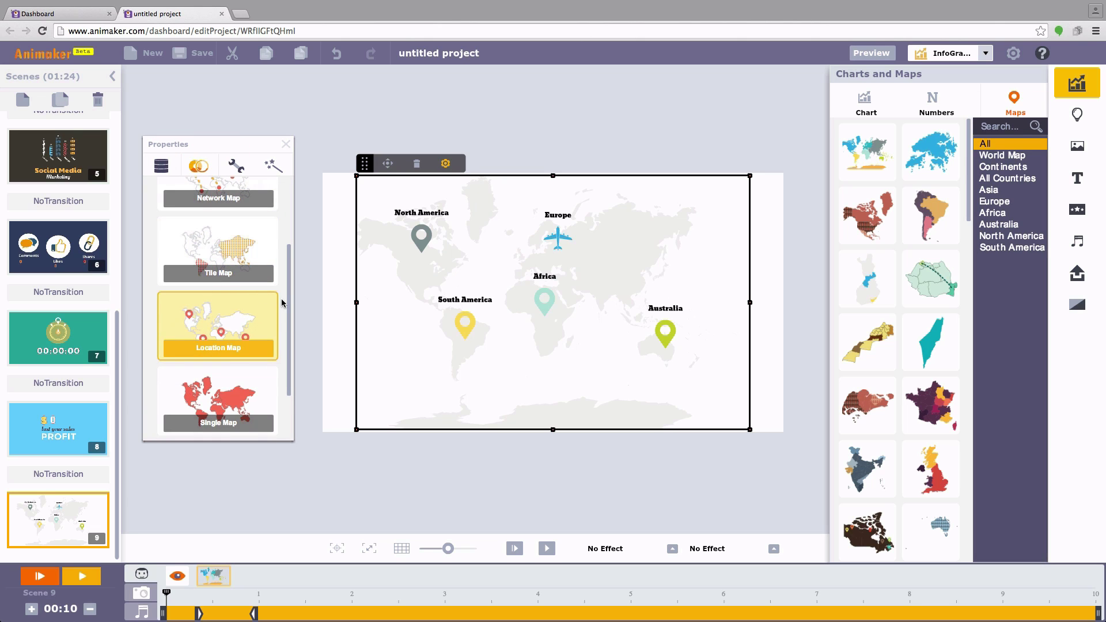
{"action": "scroll", "coordinate": [283, 271], "scroll_direction": "up", "scroll_amount": 2}
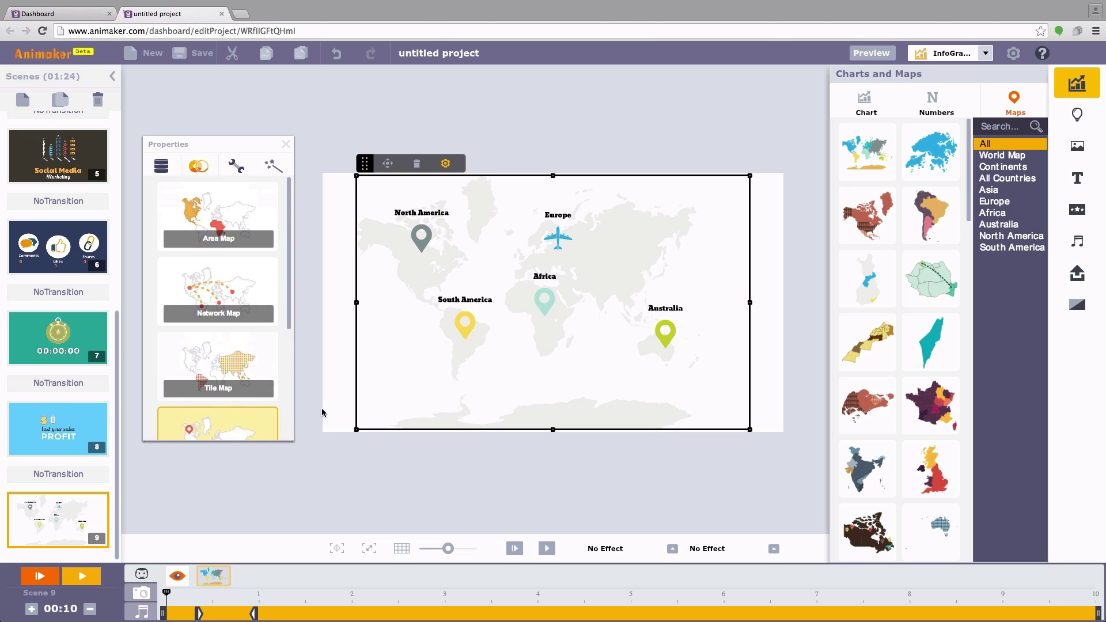
{"action": "left_click", "coordinate": [224, 291]}
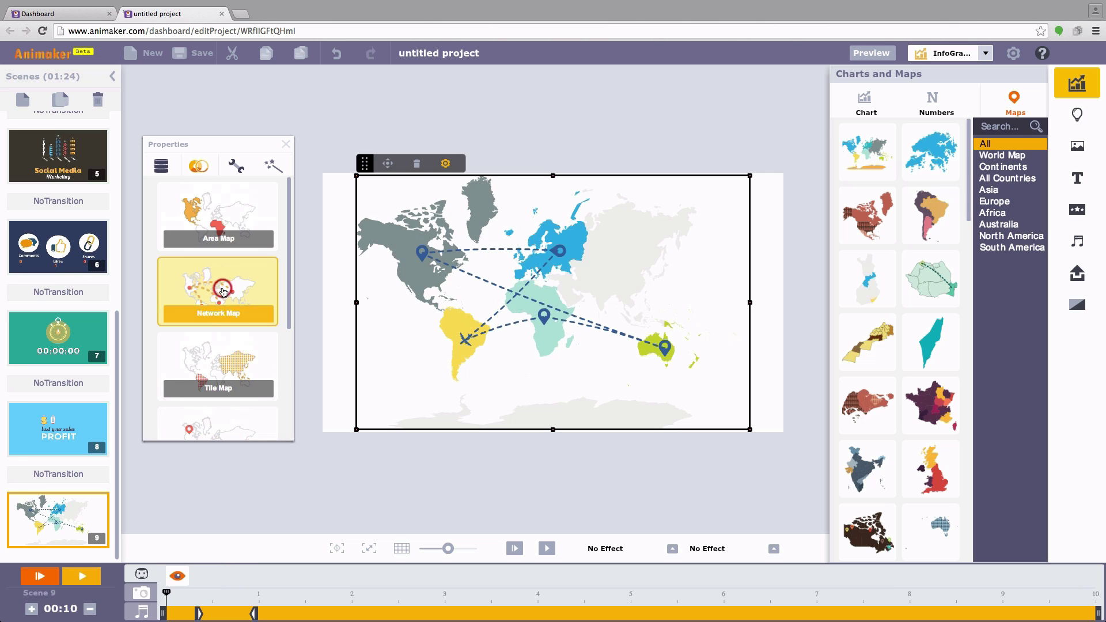
- Delete the network map's connections that involve North America and Australia, keeping the South America–Europe and South America–Africa routes
{"action": "left_click", "coordinate": [161, 166]}
{"action": "left_click_drag", "start_coordinate": [290, 262], "coordinate": [289, 395]}
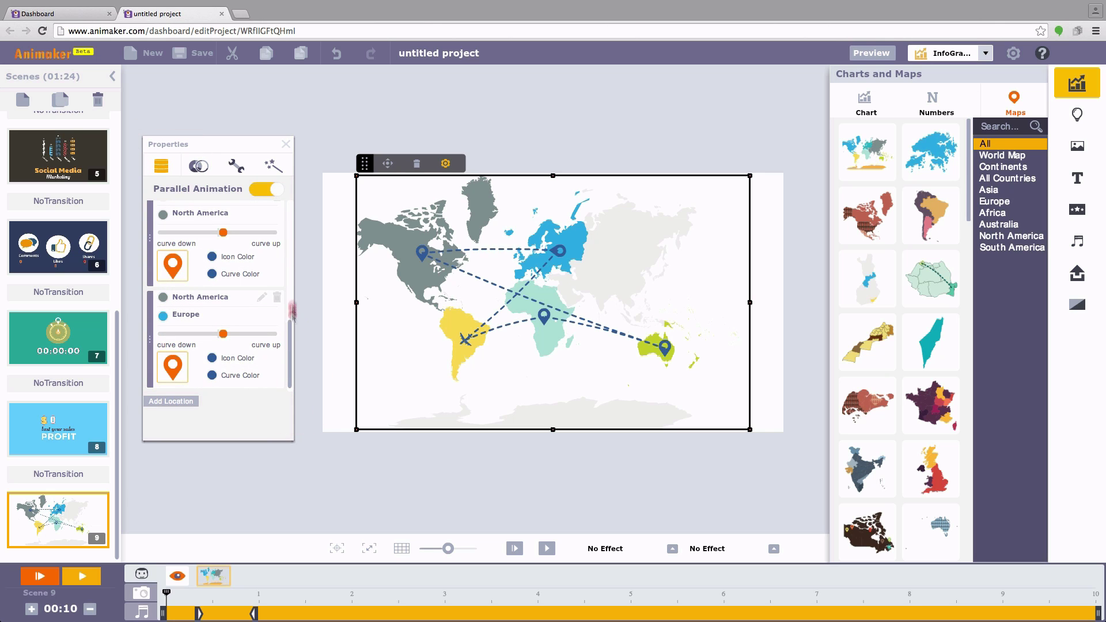
{"action": "left_click", "coordinate": [277, 297]}
{"action": "left_click", "coordinate": [277, 296]}
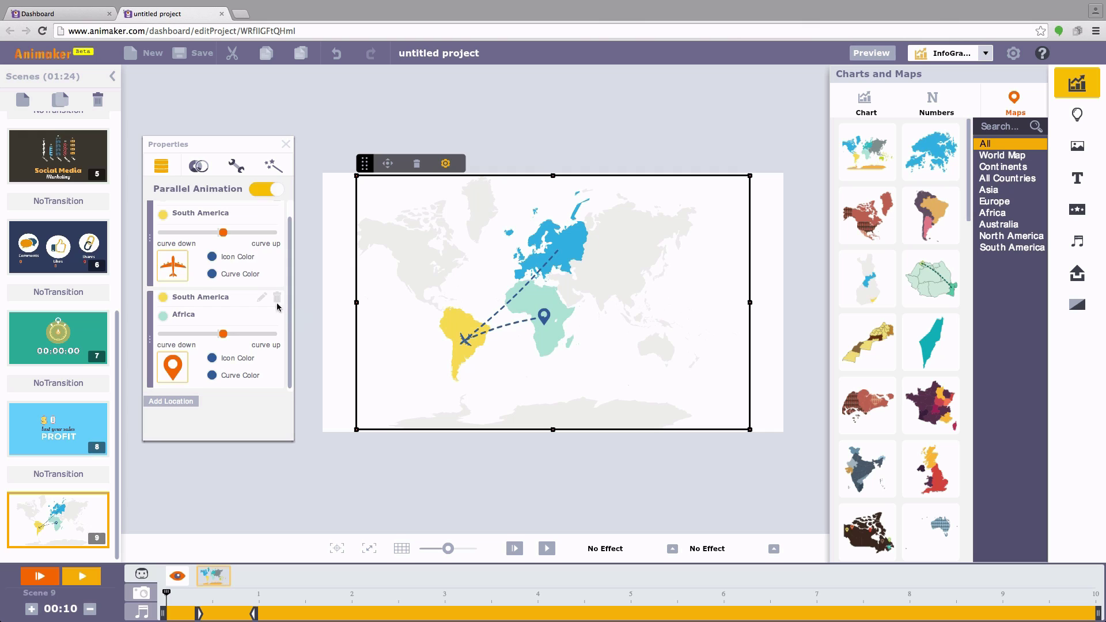
- Delete the network map's South America–Africa connection and change the remaining route to run from Australia to North America
{"action": "left_click", "coordinate": [277, 296]}
{"action": "left_click", "coordinate": [262, 189]}
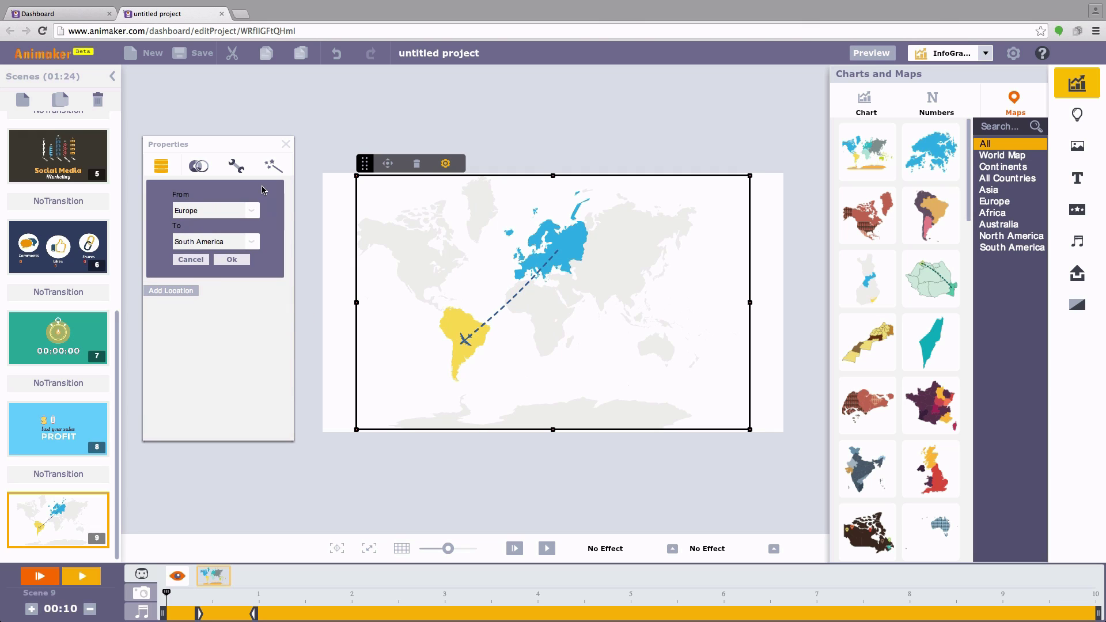
{"action": "left_click", "coordinate": [256, 212]}
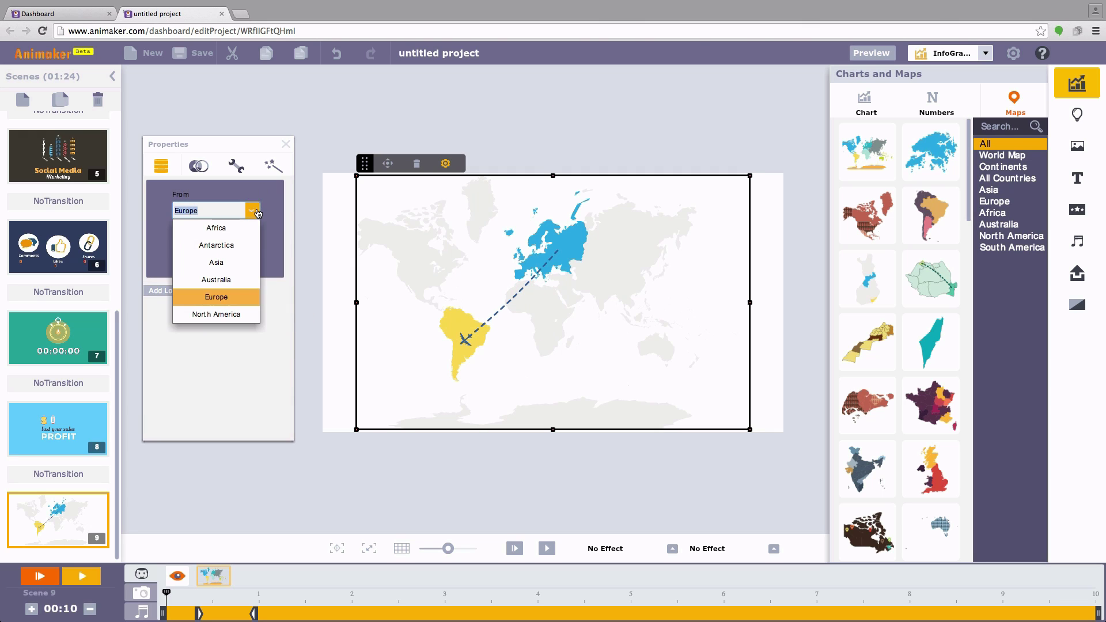
{"action": "left_click", "coordinate": [230, 281]}
{"action": "left_click", "coordinate": [251, 244]}
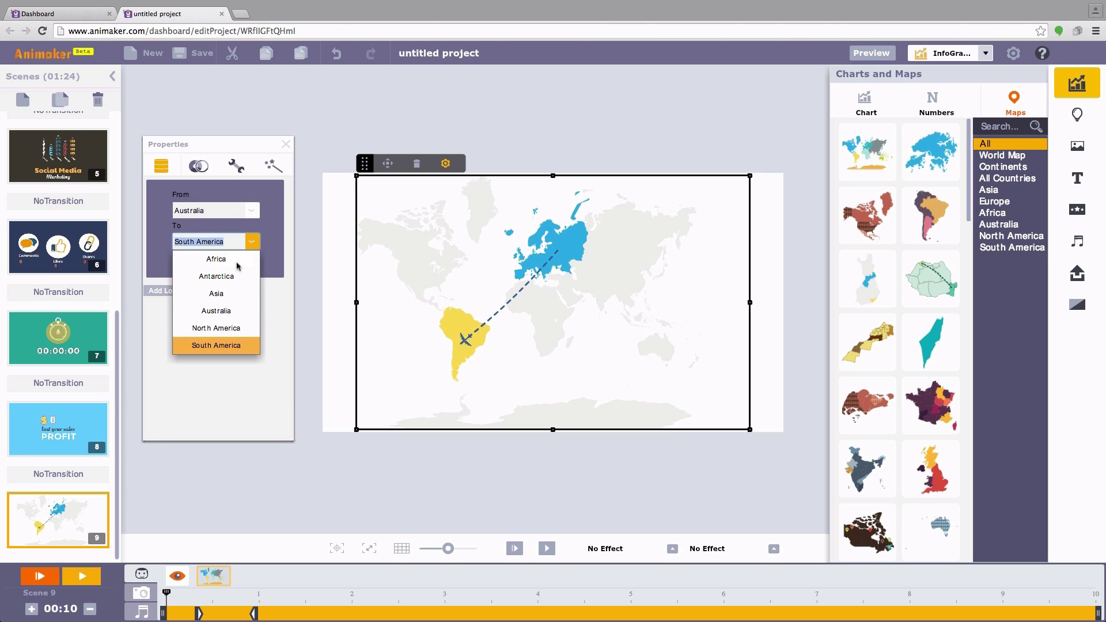
{"action": "left_click", "coordinate": [230, 328]}
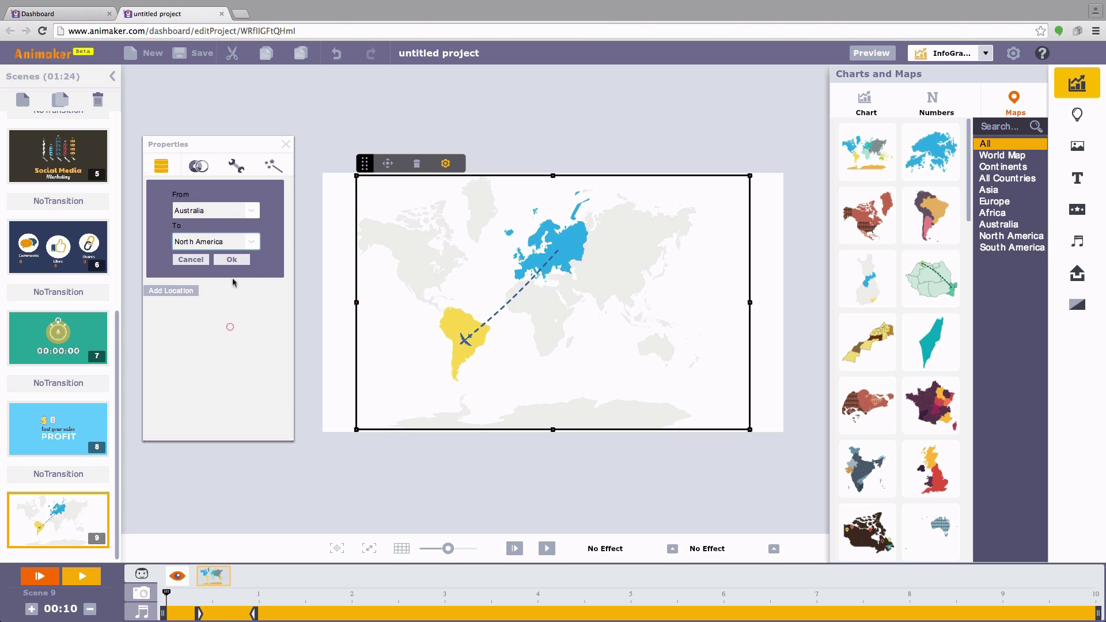
{"action": "left_click", "coordinate": [234, 262]}
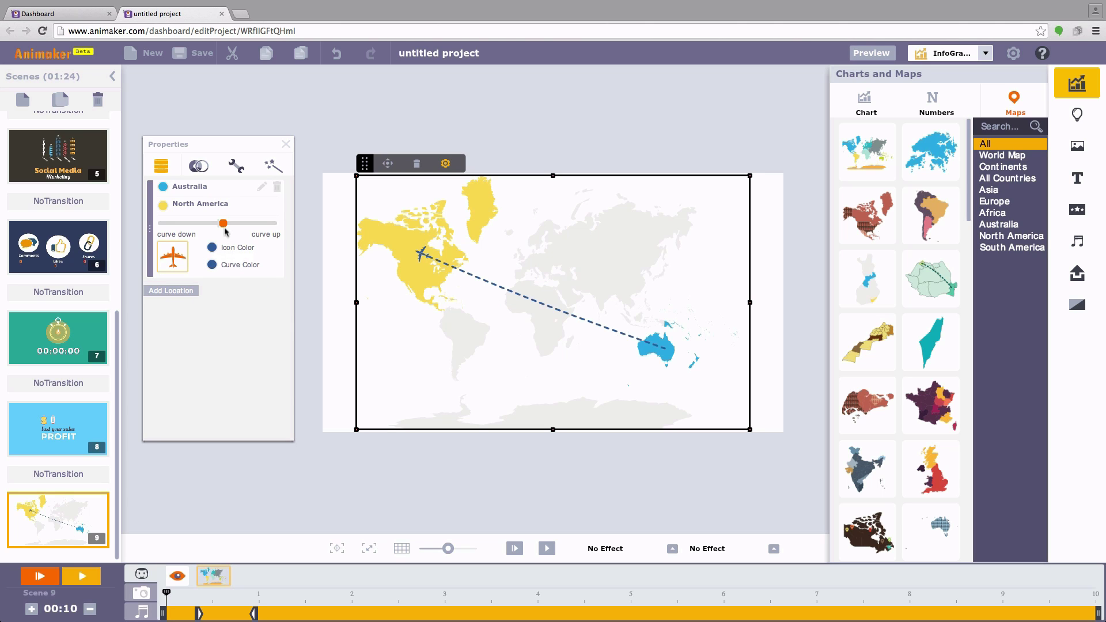
- Give the Australia–North America route a slight downward curve, a brown icon and a grey line, and preview its animation
{"action": "left_click_drag", "start_coordinate": [224, 226], "coordinate": [210, 224]}
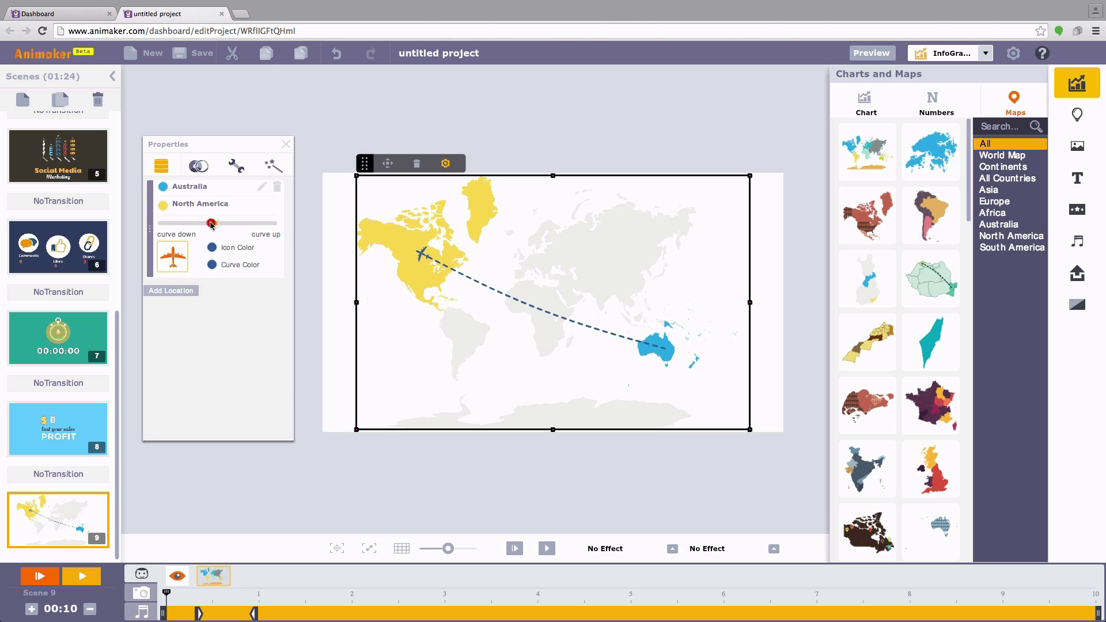
{"action": "left_click", "coordinate": [213, 249]}
{"action": "left_click", "coordinate": [319, 331]}
{"action": "left_click", "coordinate": [212, 264]}
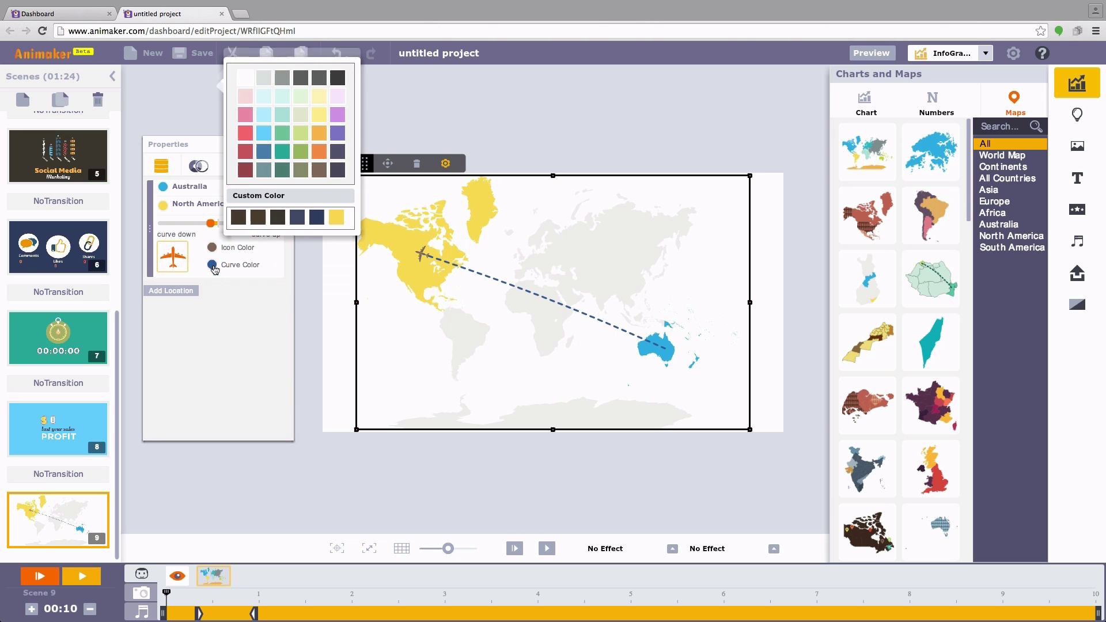
{"action": "left_click", "coordinate": [336, 217]}
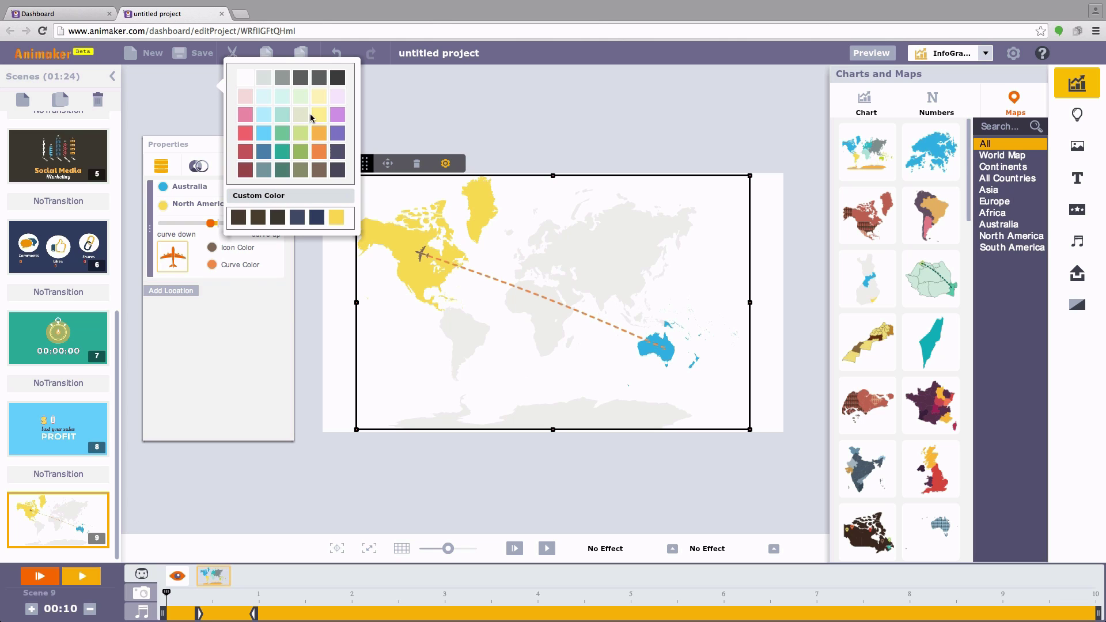
{"action": "left_click", "coordinate": [282, 78]}
{"action": "left_click", "coordinate": [251, 320]}
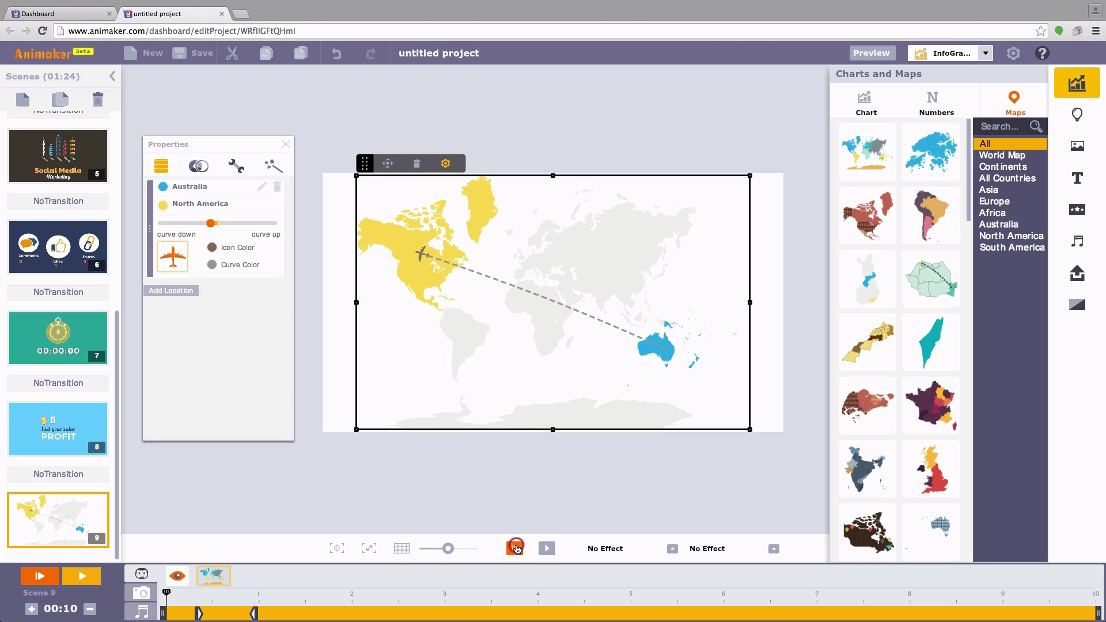
{"action": "left_click", "coordinate": [514, 548]}
{"action": "left_click", "coordinate": [516, 548]}
- Add a connection from Australia to Africa and bend its route slightly toward curve down
{"action": "left_click", "coordinate": [176, 291]}
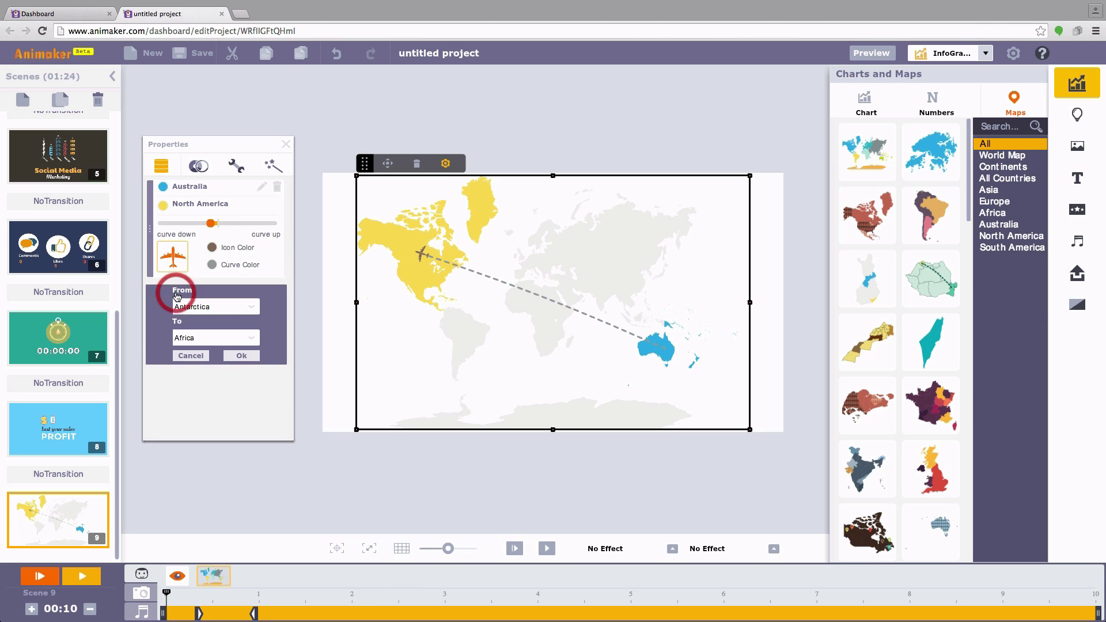
{"action": "left_click", "coordinate": [243, 356]}
{"action": "left_click_drag", "start_coordinate": [224, 338], "coordinate": [213, 335]}
{"action": "left_click", "coordinate": [261, 297]}
{"action": "left_click", "coordinate": [251, 321]}
{"action": "left_click", "coordinate": [213, 373]}
{"action": "left_click", "coordinate": [251, 352]}
{"action": "left_click", "coordinate": [230, 370]}
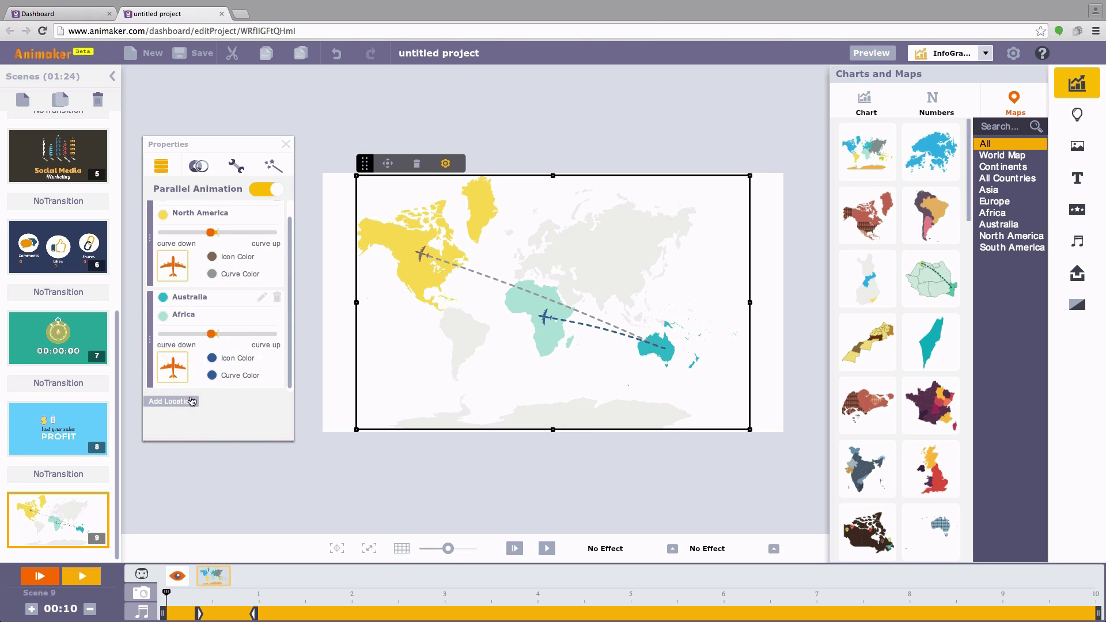
- Add a curved connection from Australia to Europe and adjust the curve of the Australia–North America route
{"action": "left_click", "coordinate": [261, 297]}
{"action": "left_click", "coordinate": [251, 346]}
{"action": "left_click", "coordinate": [211, 398]}
{"action": "left_click", "coordinate": [256, 380]}
{"action": "left_click", "coordinate": [228, 461]}
{"action": "left_click", "coordinate": [241, 395]}
{"action": "left_click_drag", "start_coordinate": [223, 334], "coordinate": [204, 335]}
{"action": "left_click_drag", "start_coordinate": [203, 233], "coordinate": [211, 233]}
{"action": "scroll", "coordinate": [211, 241], "scroll_direction": "up", "scroll_amount": 2}
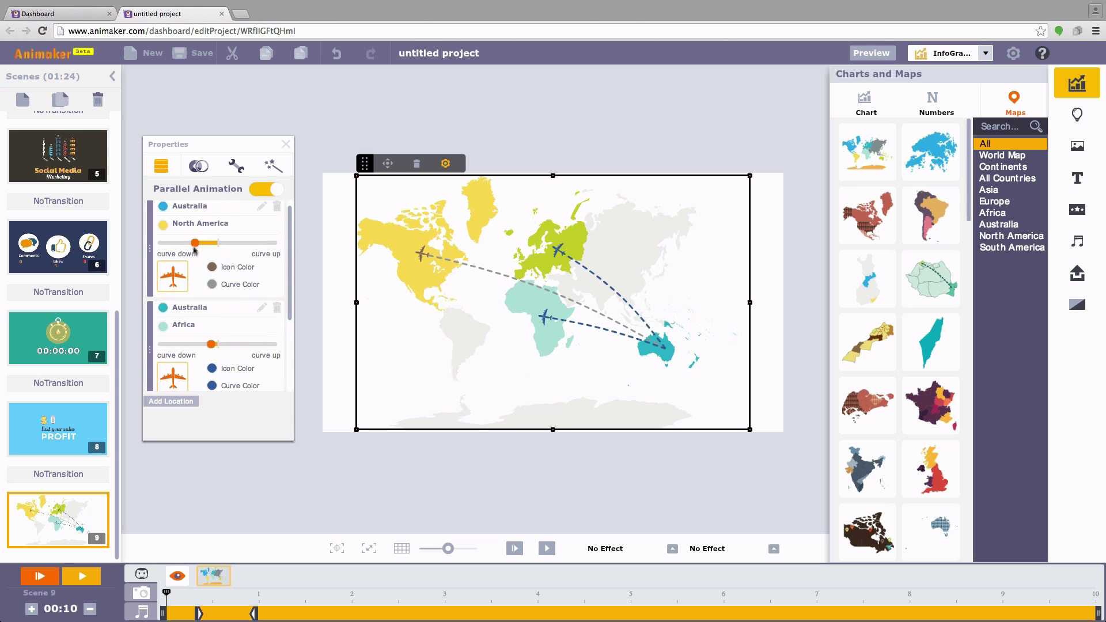
- Add a connection from Australia to South America and bend its route toward curve down
{"action": "scroll", "coordinate": [288, 325], "scroll_direction": "down", "scroll_amount": 2}
{"action": "left_click", "coordinate": [190, 401]}
{"action": "left_click", "coordinate": [252, 346]}
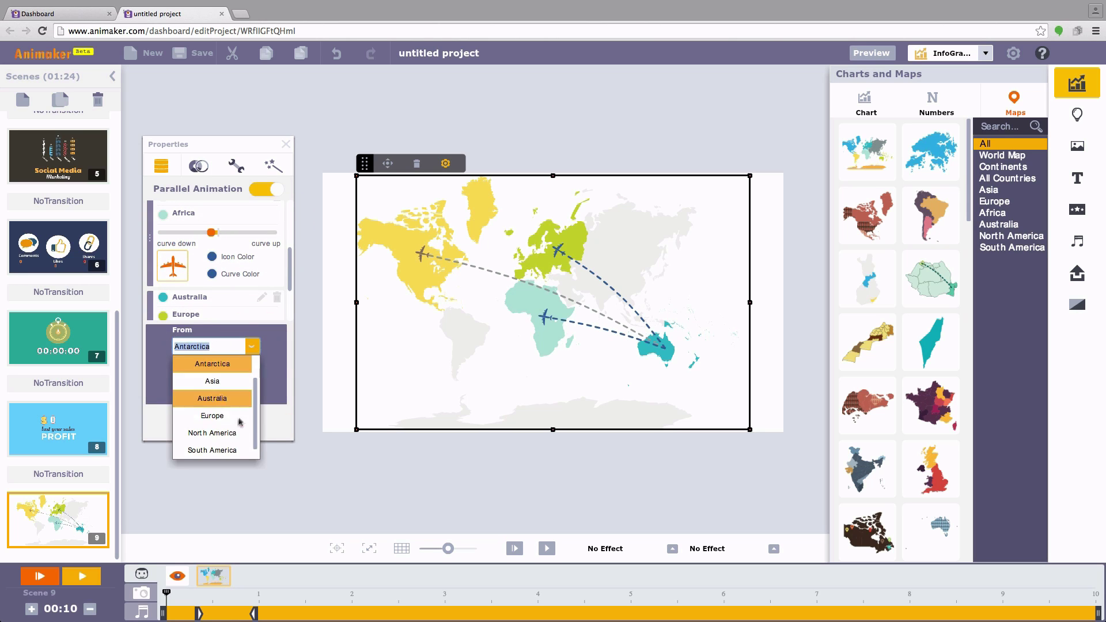
{"action": "left_click", "coordinate": [239, 399]}
{"action": "left_click", "coordinate": [239, 480]}
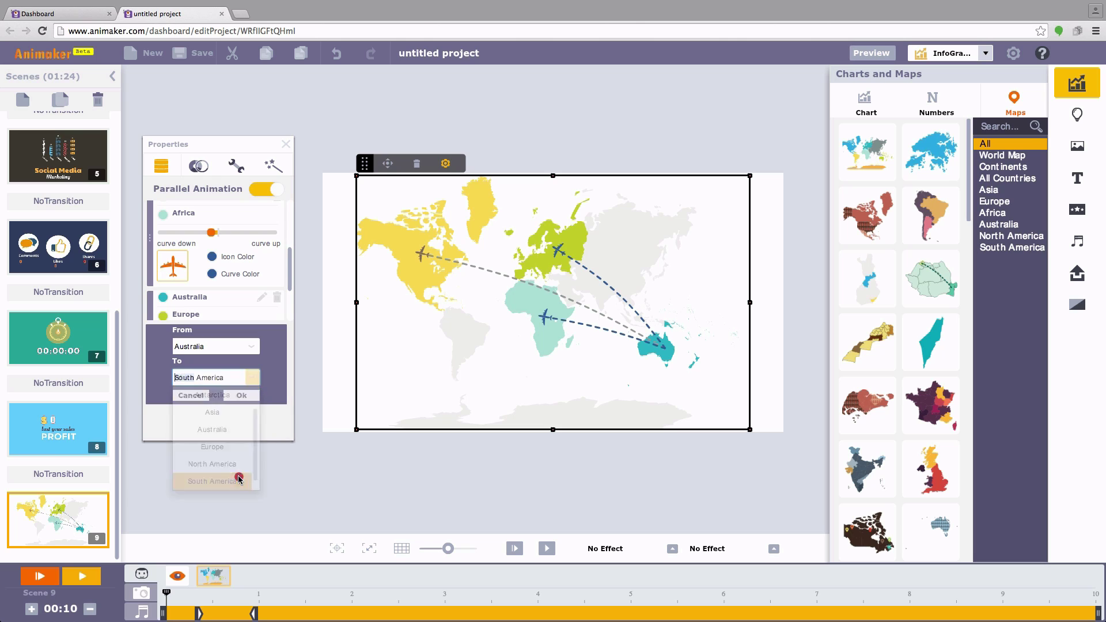
{"action": "left_click", "coordinate": [241, 395]}
{"action": "left_click_drag", "start_coordinate": [211, 336], "coordinate": [204, 334]}
- Set grey curve colors and brown icon colors for the Australia–South America and Australia–Europe connections
{"action": "left_click", "coordinate": [212, 375]}
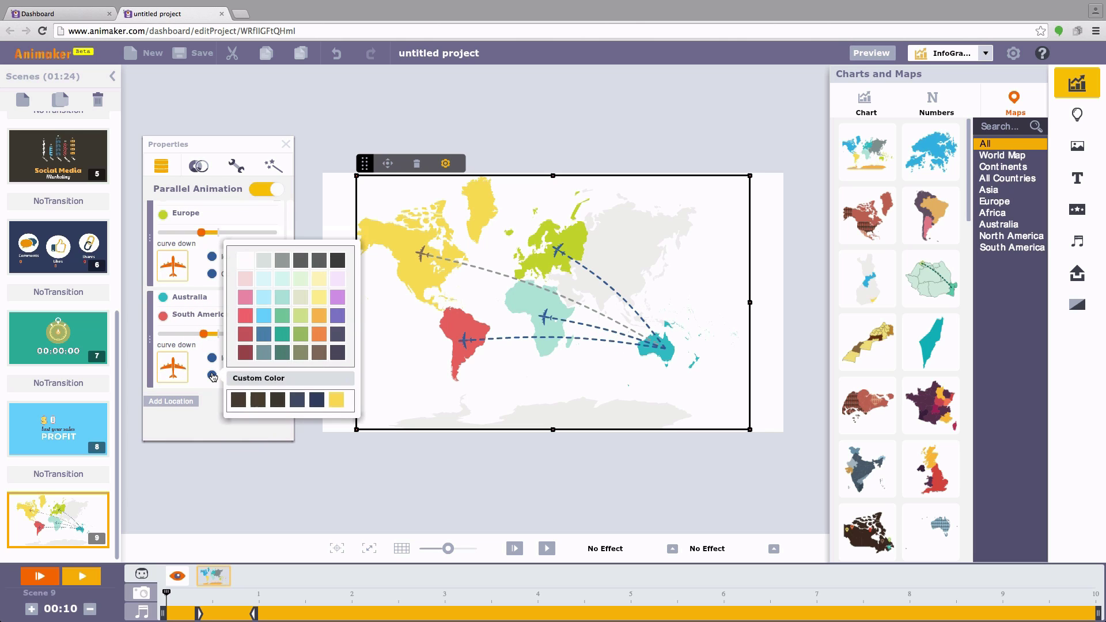
{"action": "left_click", "coordinate": [281, 260]}
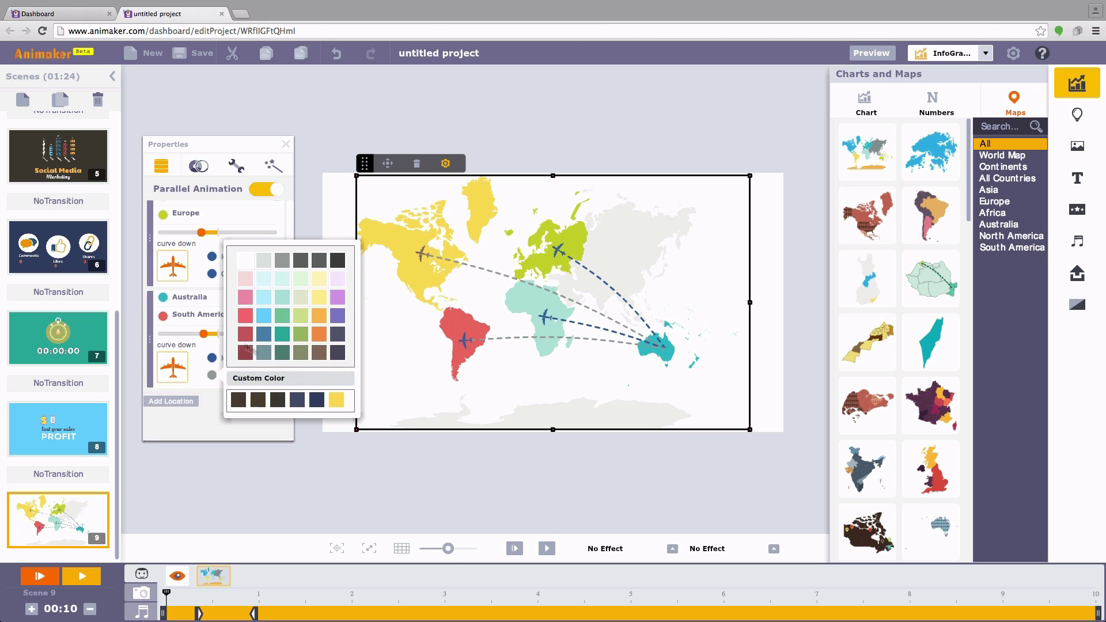
{"action": "left_click", "coordinate": [213, 358]}
{"action": "left_click", "coordinate": [275, 310]}
{"action": "left_click", "coordinate": [212, 274]}
{"action": "left_click", "coordinate": [281, 87]}
{"action": "left_click", "coordinate": [212, 257]}
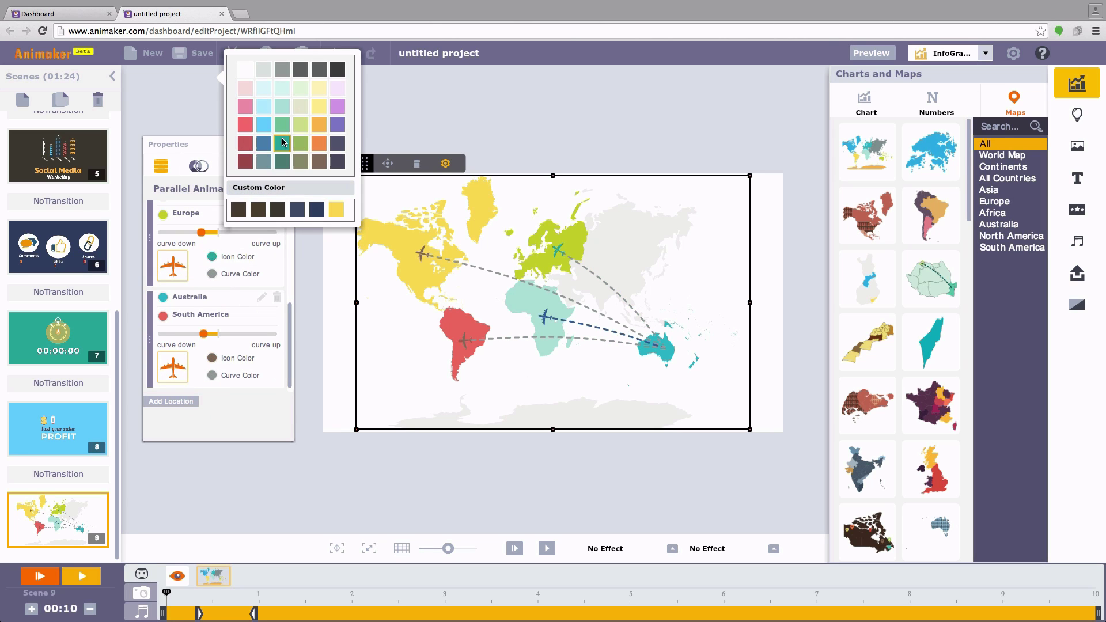
{"action": "left_click", "coordinate": [319, 161]}
- Recolor the Australia–Africa connection with a brown icon and a grey curve, and preview the network map's animation
{"action": "left_click", "coordinate": [294, 268]}
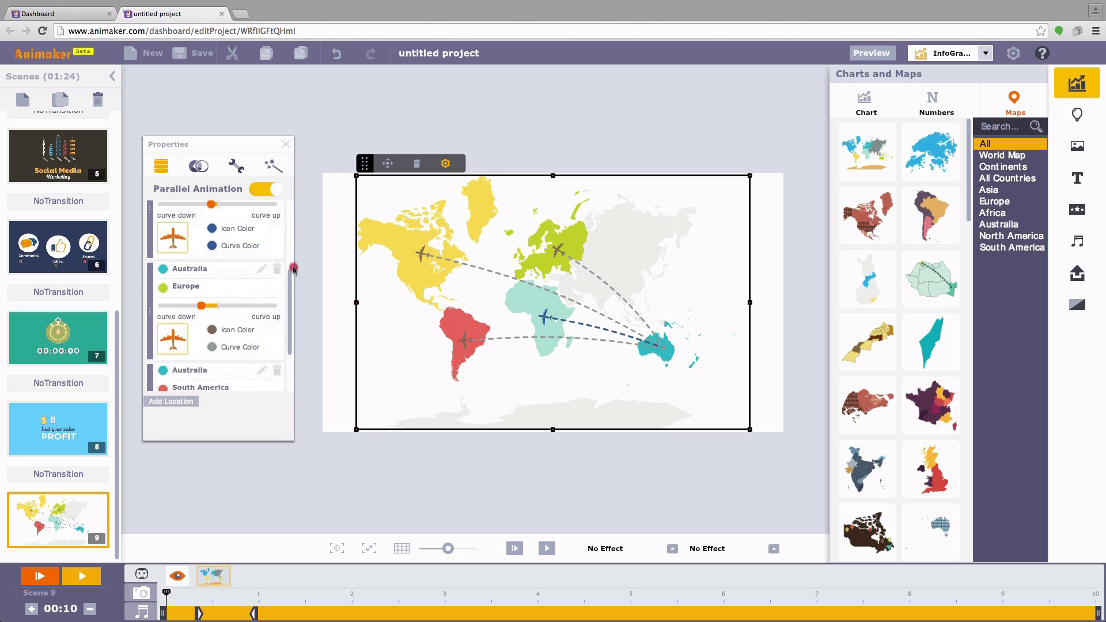
{"action": "scroll", "coordinate": [294, 268], "scroll_direction": "up", "scroll_amount": 1}
{"action": "left_click", "coordinate": [212, 302]}
{"action": "left_click", "coordinate": [319, 190]}
{"action": "left_click", "coordinate": [256, 408]}
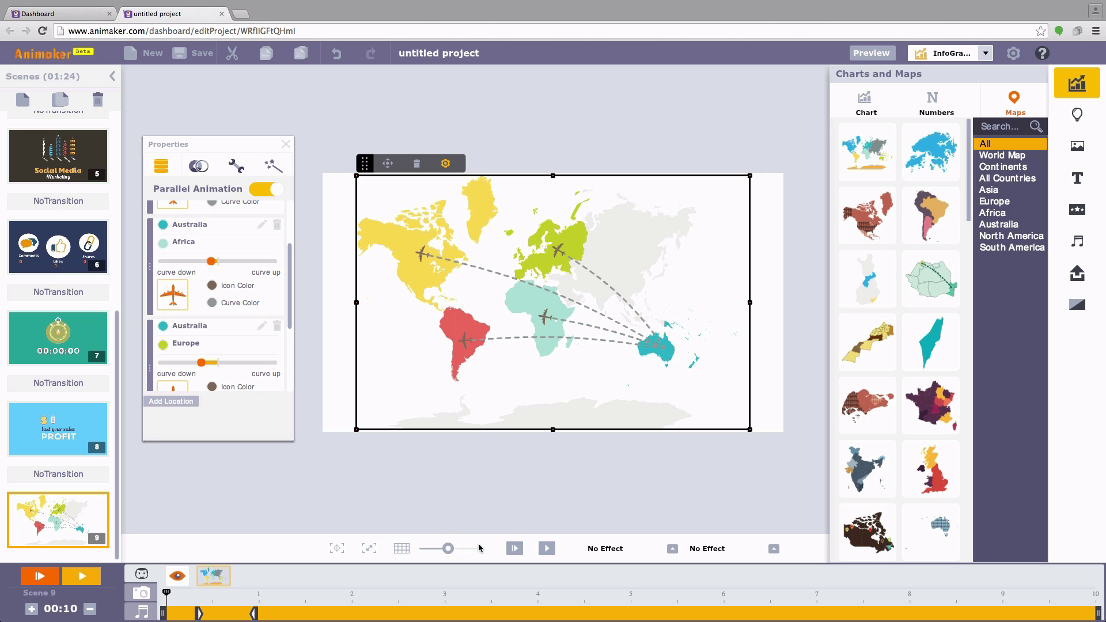
{"action": "left_click", "coordinate": [513, 550]}
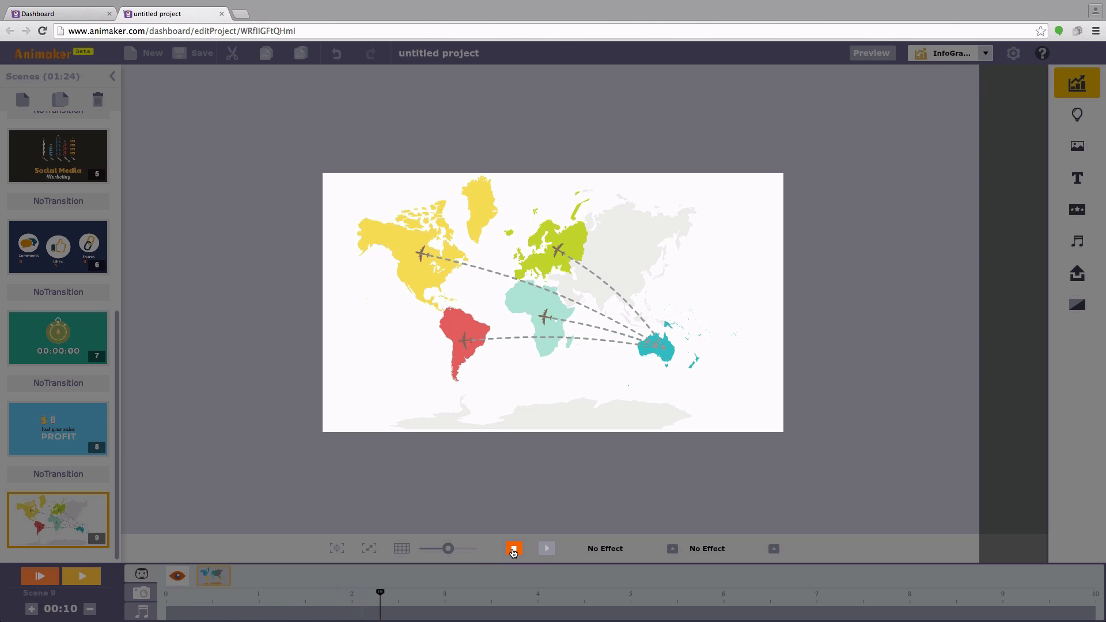
{"action": "left_click", "coordinate": [513, 550]}
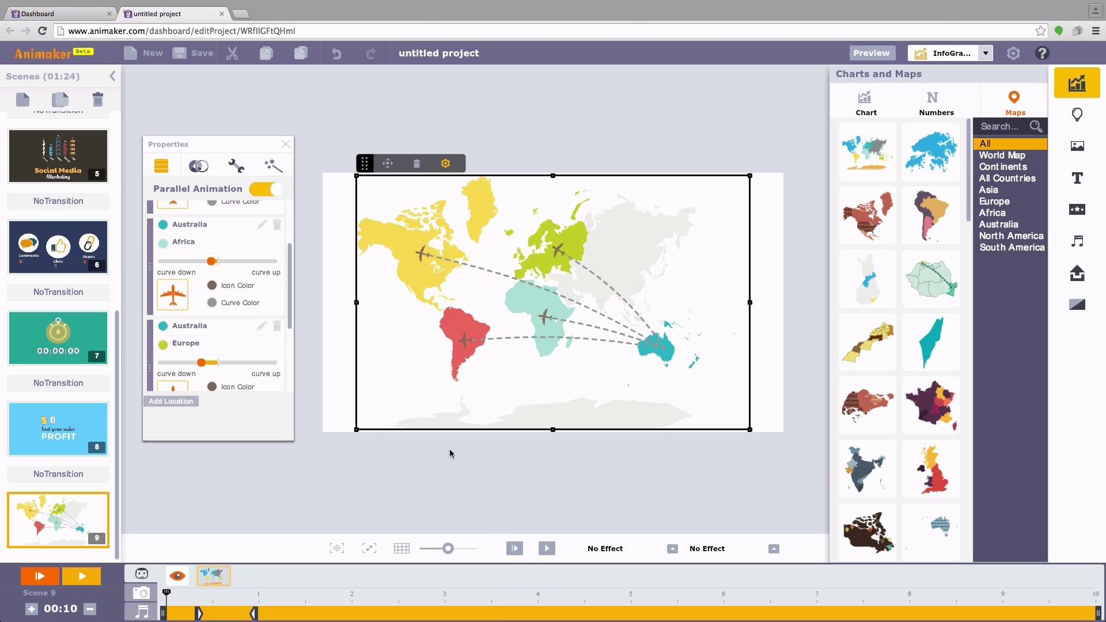
- Switch the world map's type to Tile Map and change Australia's tile icon to the standing man
{"action": "left_click", "coordinate": [201, 167]}
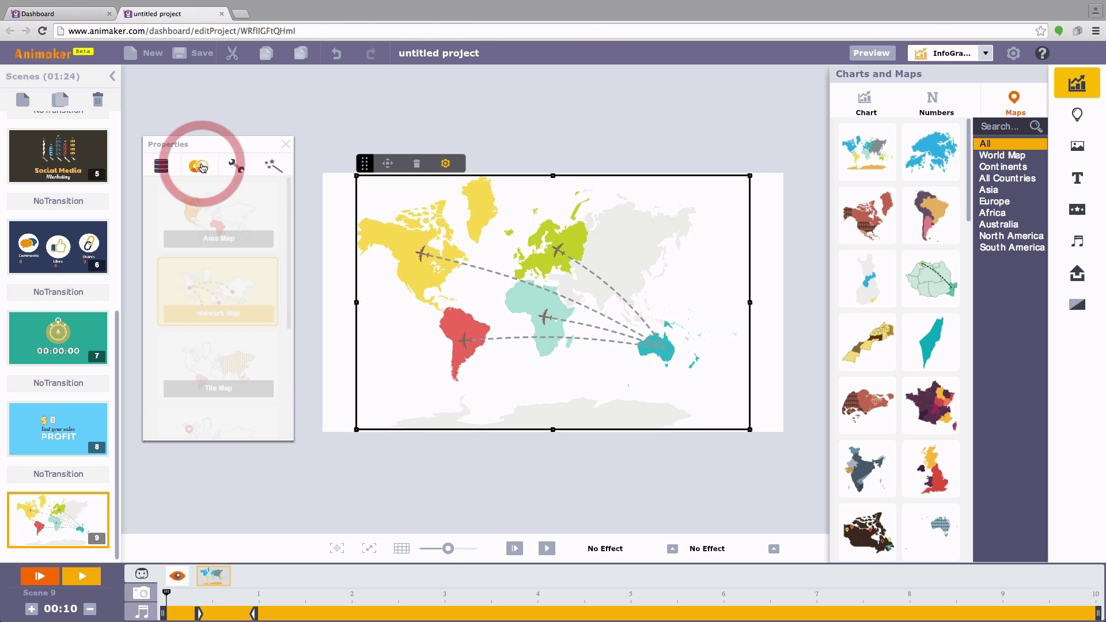
{"action": "left_click", "coordinate": [254, 362]}
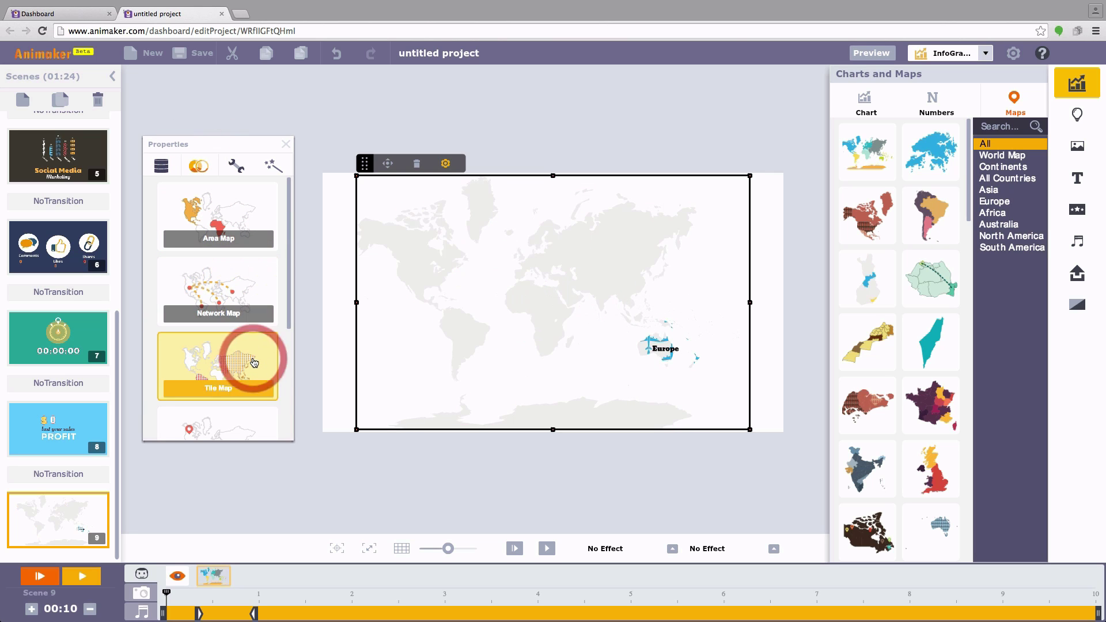
{"action": "left_click", "coordinate": [164, 168]}
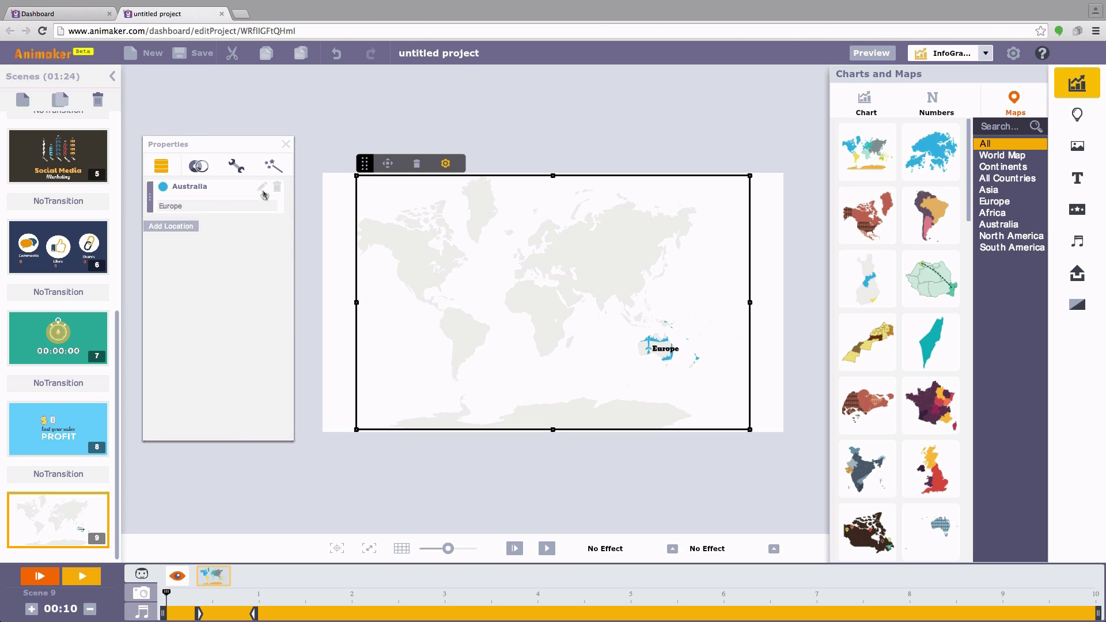
{"action": "left_click", "coordinate": [163, 186]}
{"action": "left_click", "coordinate": [209, 192]}
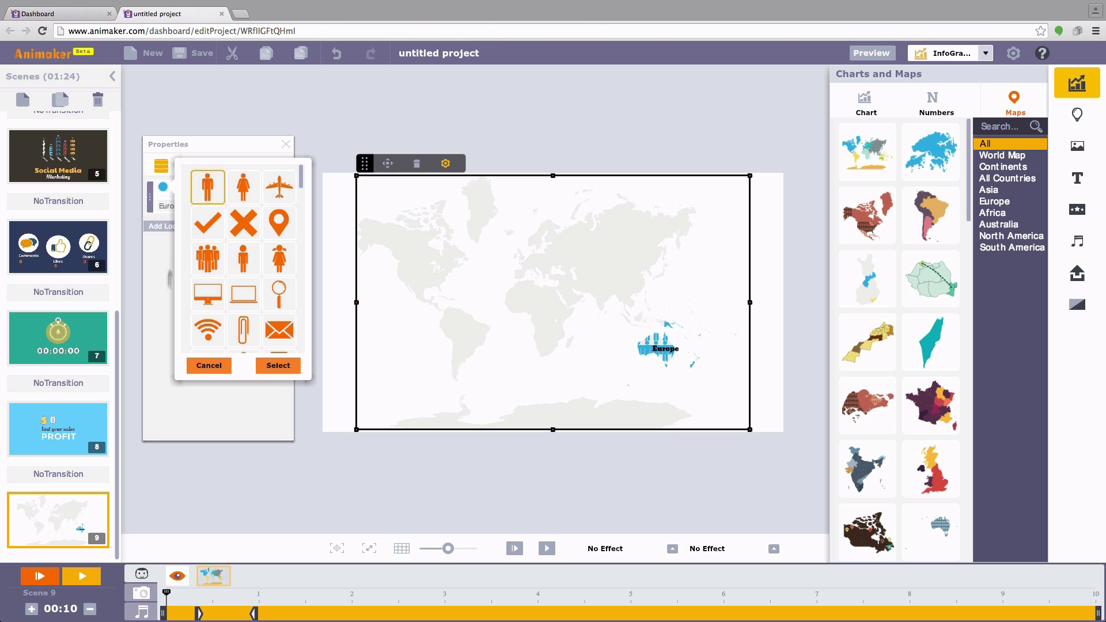
{"action": "left_click", "coordinate": [266, 365]}
- Add Africa, North America, South America and Europe as locations on the tile map
{"action": "left_click", "coordinate": [163, 300]}
{"action": "left_click", "coordinate": [171, 225]}
{"action": "left_click", "coordinate": [240, 249]}
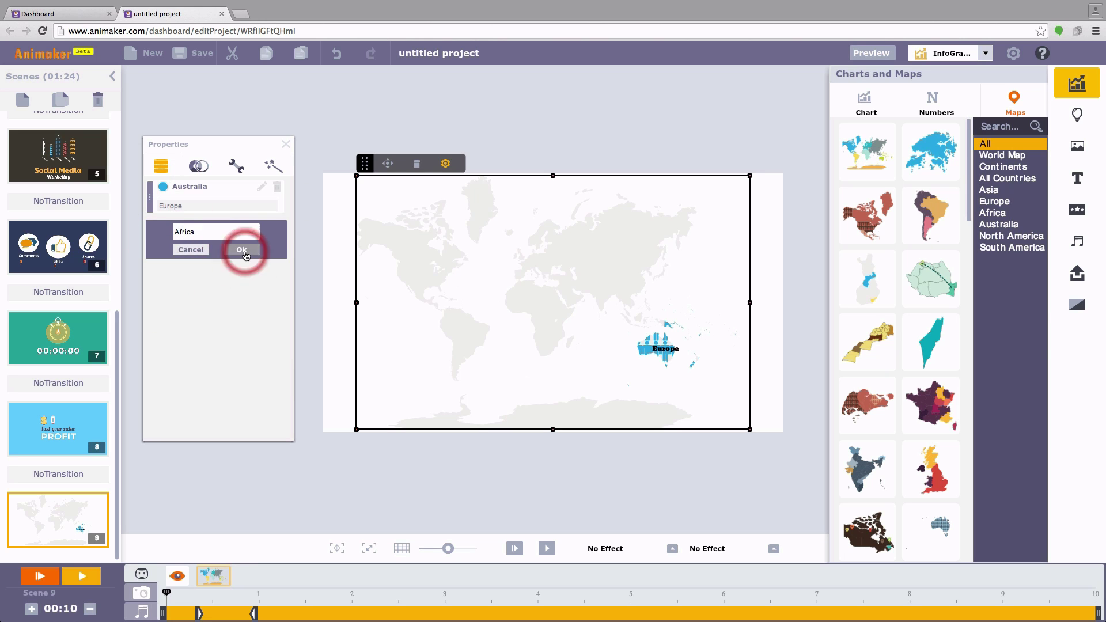
{"action": "left_click", "coordinate": [173, 284]}
{"action": "left_click", "coordinate": [251, 292]}
{"action": "left_click", "coordinate": [246, 362]}
{"action": "left_click", "coordinate": [241, 311]}
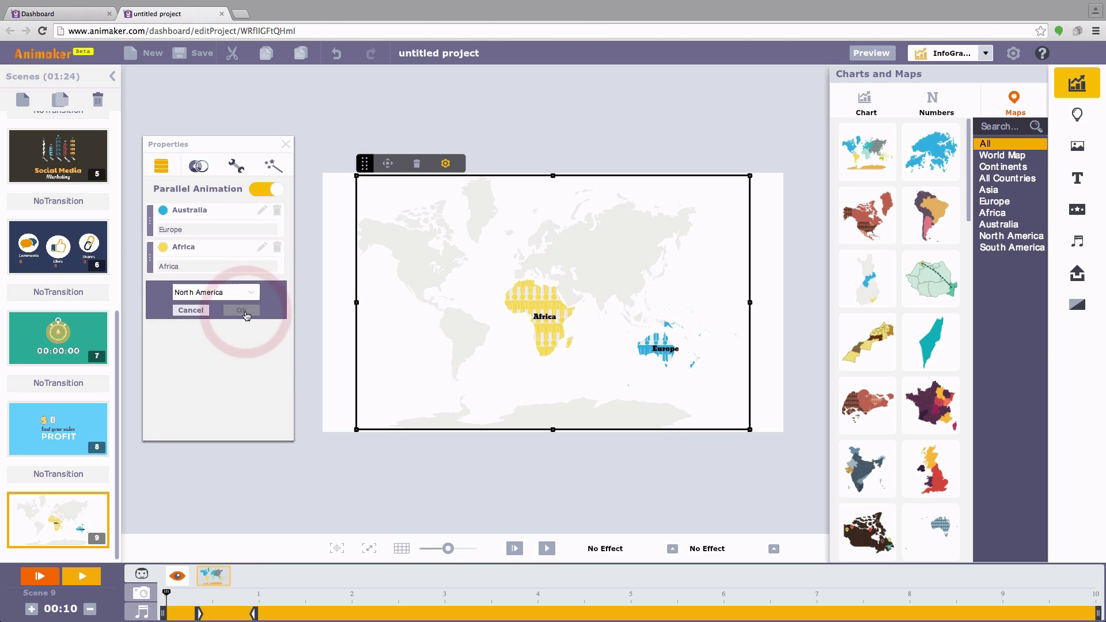
{"action": "left_click", "coordinate": [254, 329]}
{"action": "left_click", "coordinate": [216, 398]}
{"action": "left_click", "coordinate": [241, 347]}
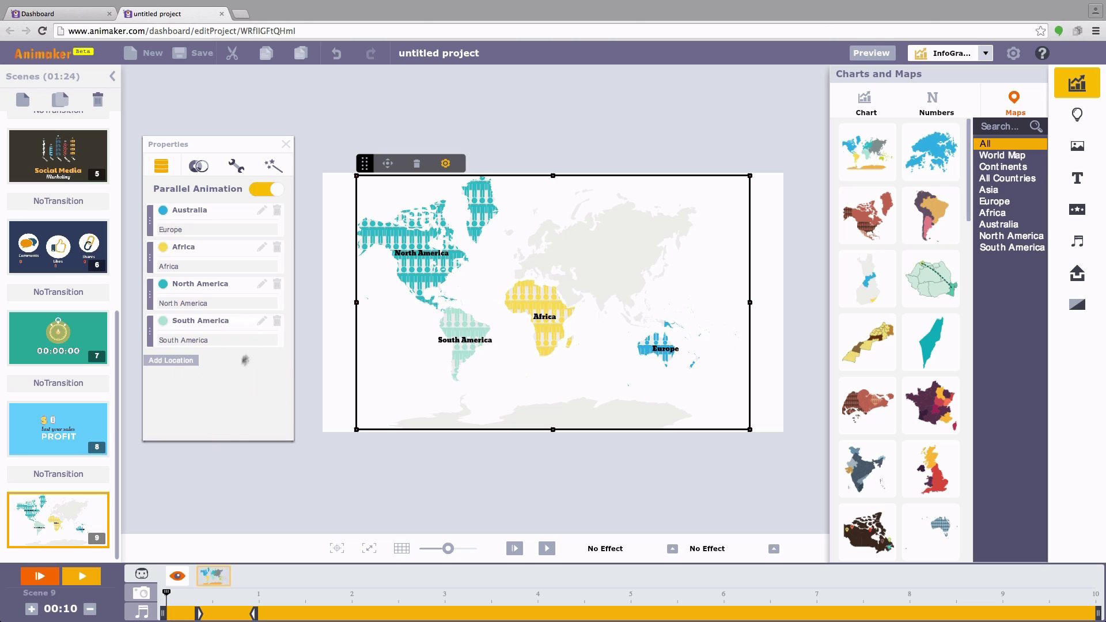
{"action": "left_click", "coordinate": [254, 367]}
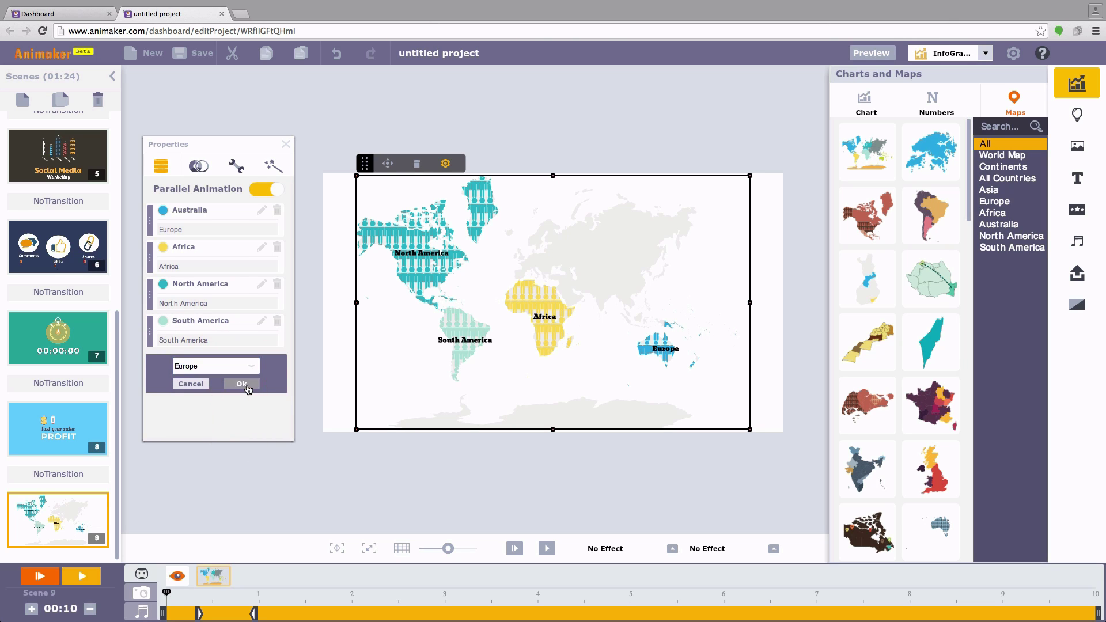
{"action": "left_click", "coordinate": [242, 383]}
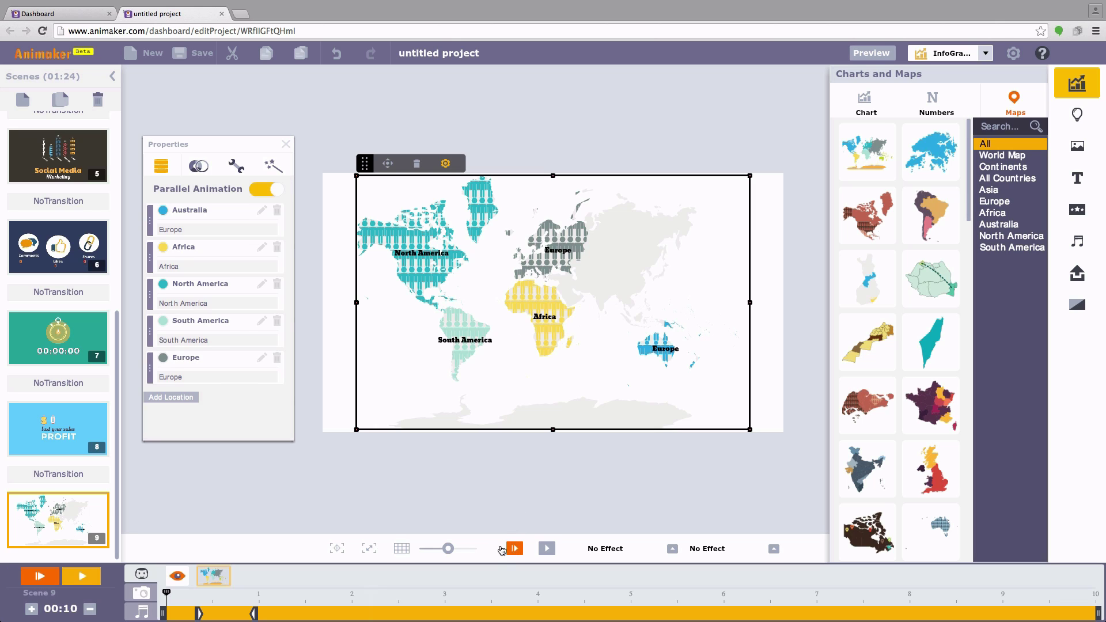
- Extend the tile map's animation on the timeline to about 3 seconds and preview scene 9
{"action": "left_click_drag", "start_coordinate": [255, 614], "coordinate": [439, 614]}
{"action": "left_click", "coordinate": [515, 549]}
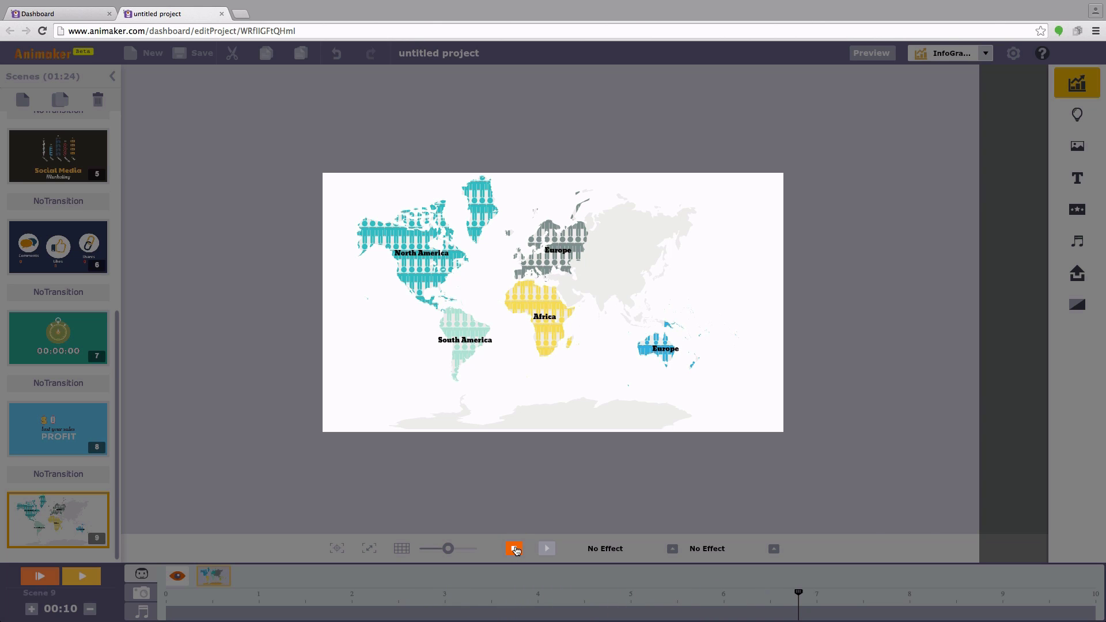
{"action": "left_click", "coordinate": [515, 549]}
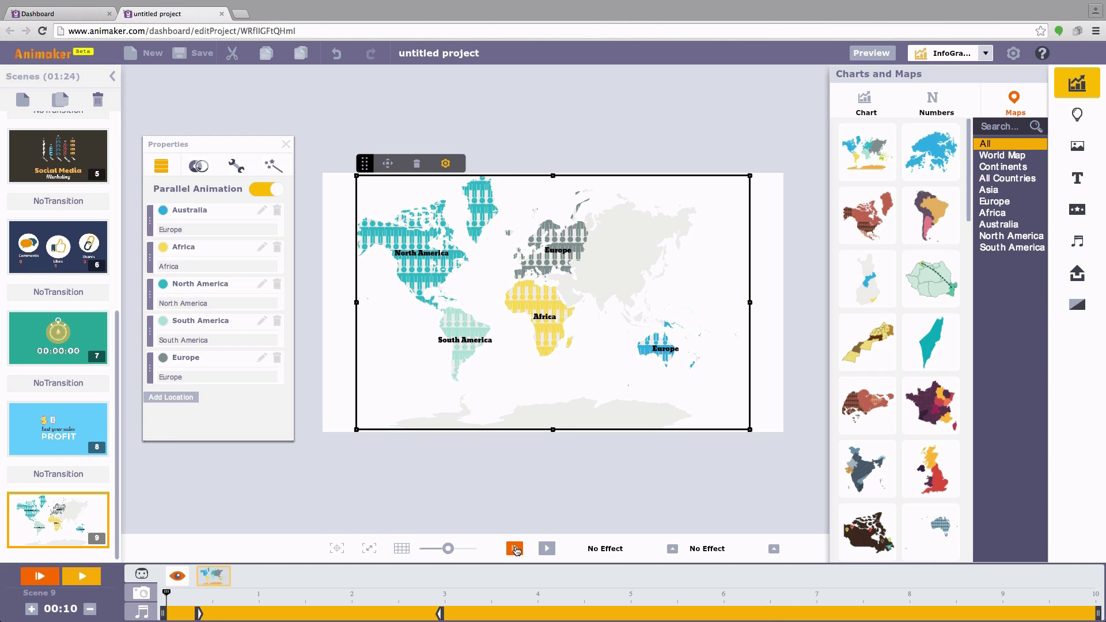
- Add a blank scene 10 and browse the libraries of properties, backgrounds and text designs
{"action": "left_click", "coordinate": [530, 470]}
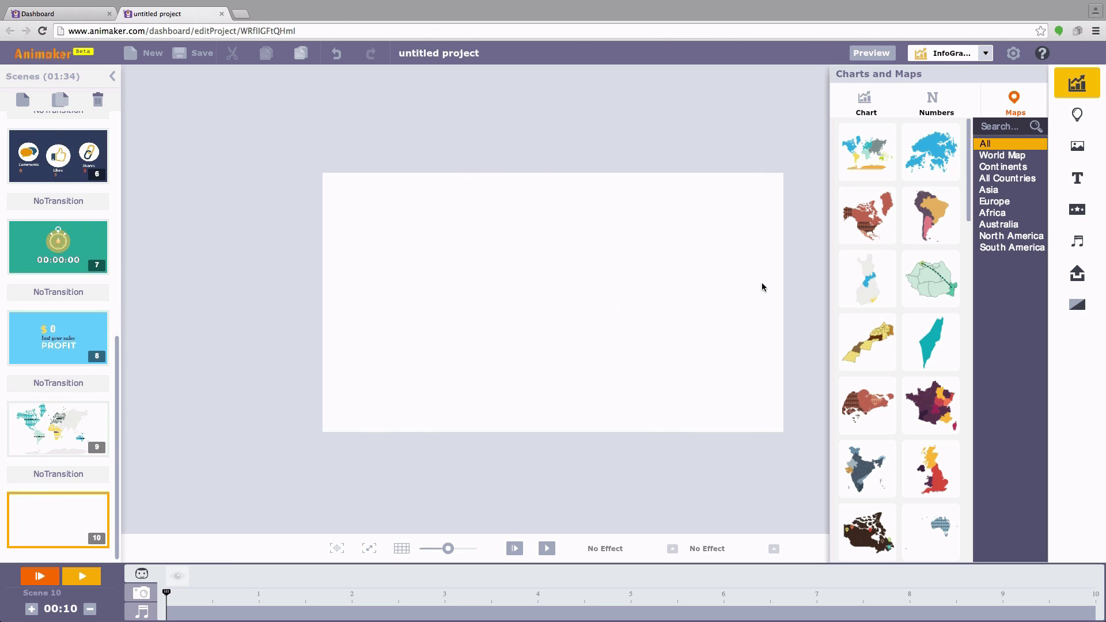
{"action": "left_click", "coordinate": [1090, 114]}
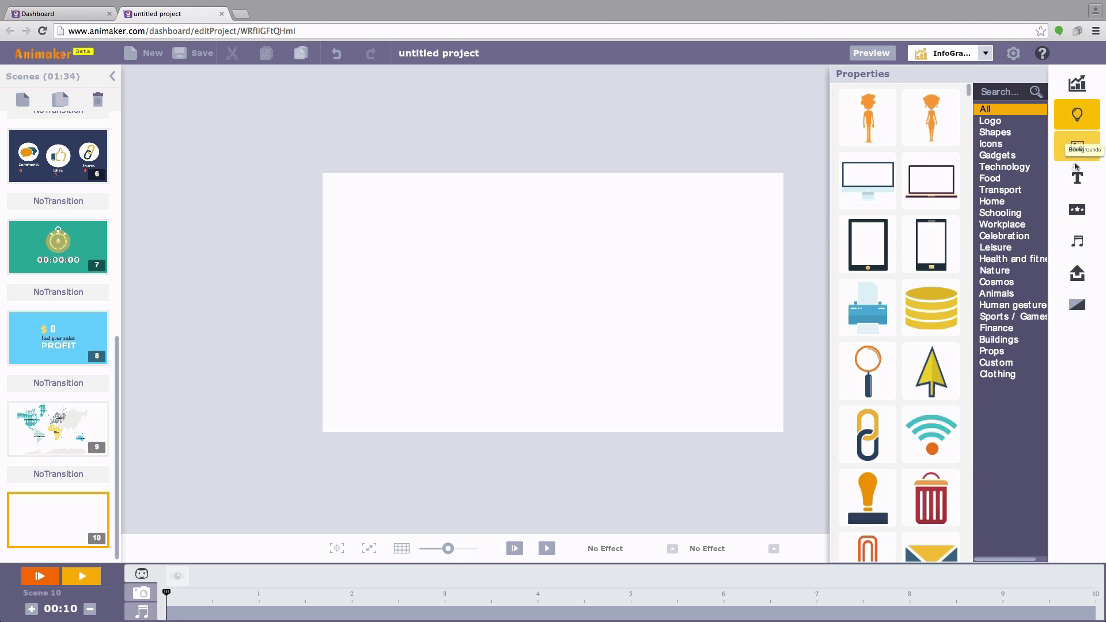
{"action": "left_click", "coordinate": [1077, 156]}
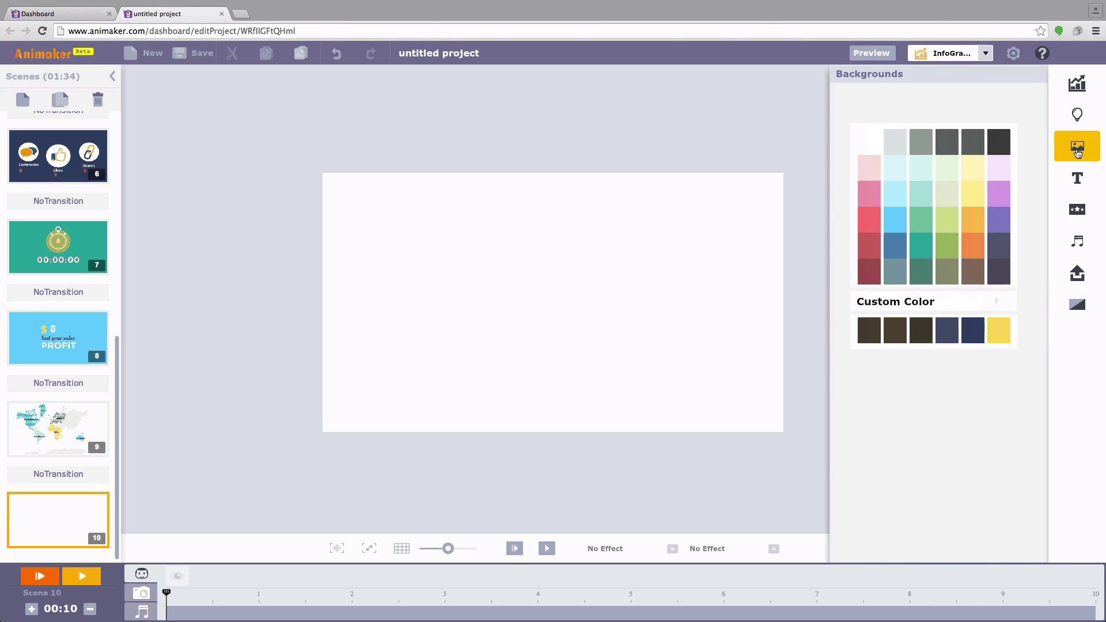
{"action": "left_click", "coordinate": [1082, 174]}
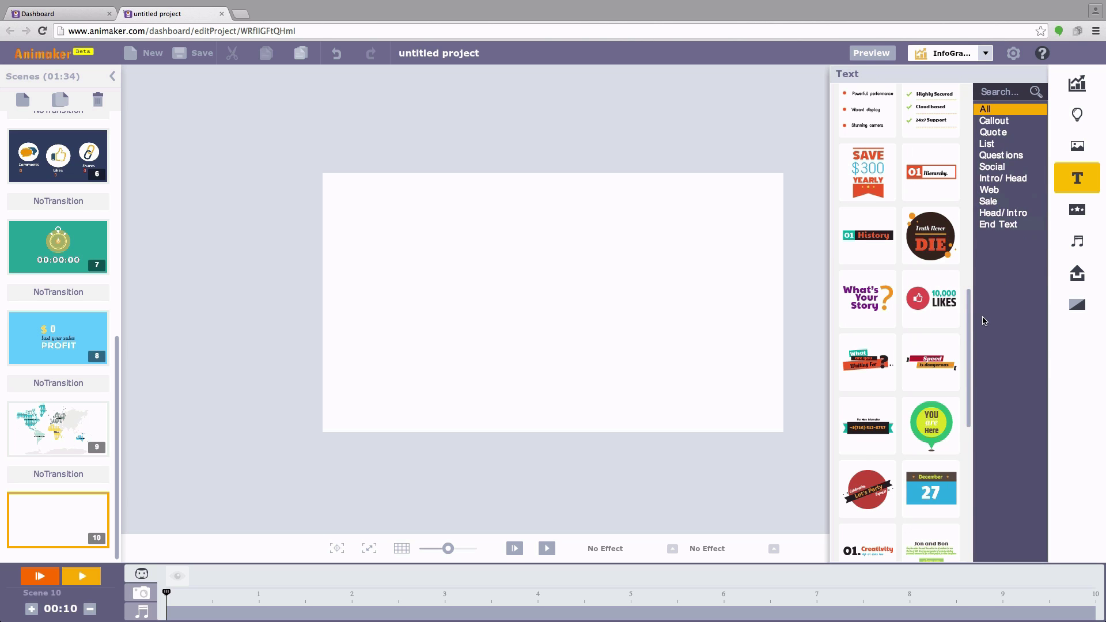
{"action": "scroll", "coordinate": [970, 328], "scroll_direction": "down", "scroll_amount": 3}
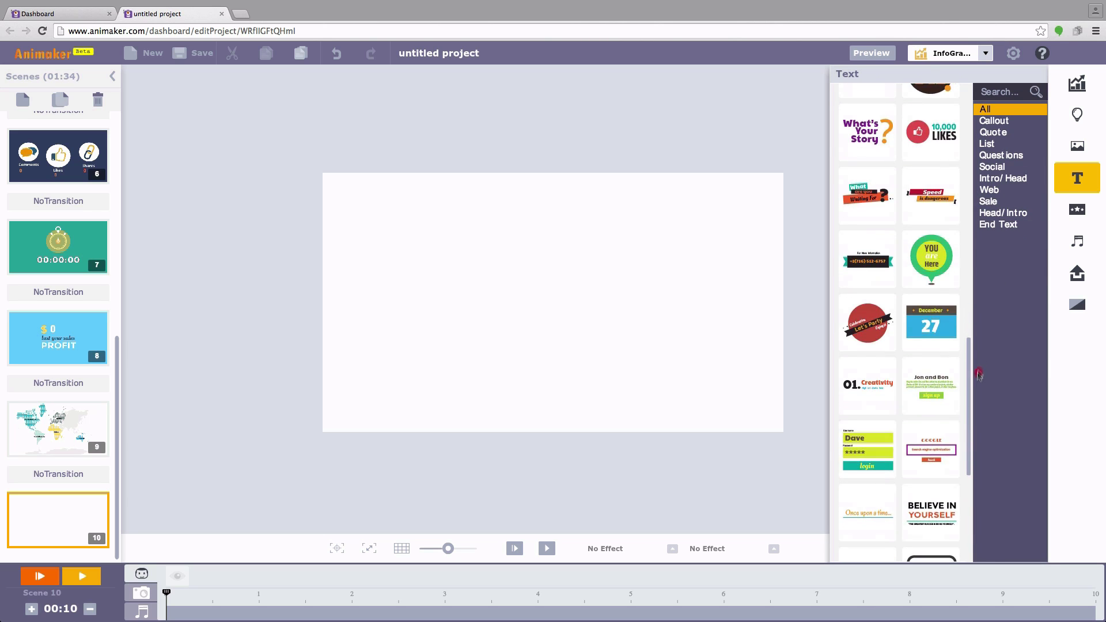
{"action": "scroll", "coordinate": [979, 369], "scroll_direction": "up", "scroll_amount": 2}
{"action": "scroll", "coordinate": [982, 340], "scroll_direction": "up", "scroll_amount": 1}
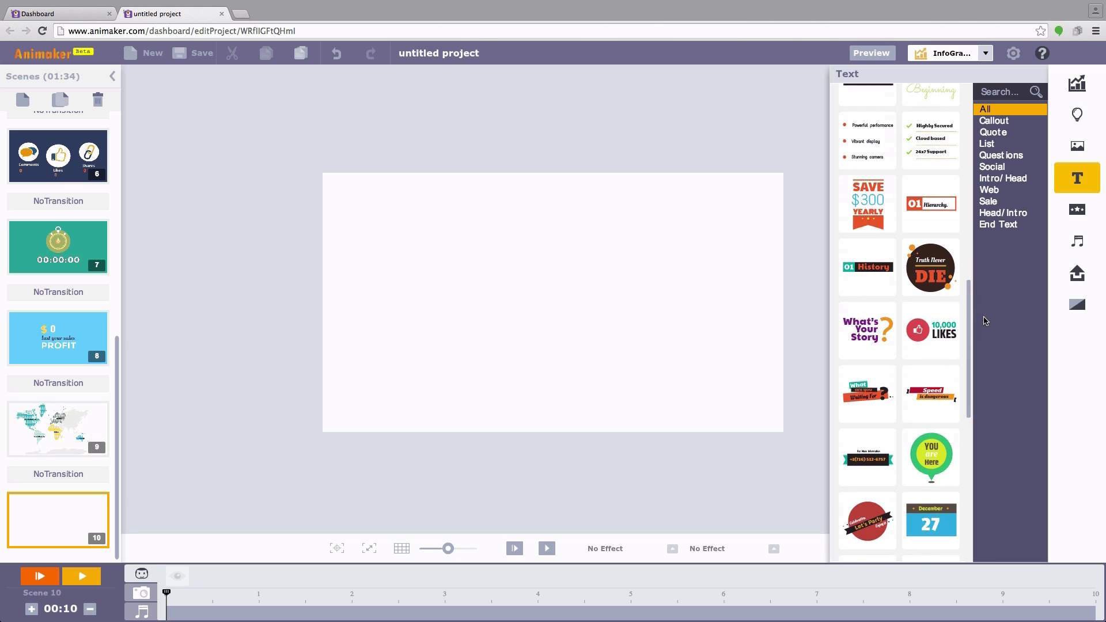